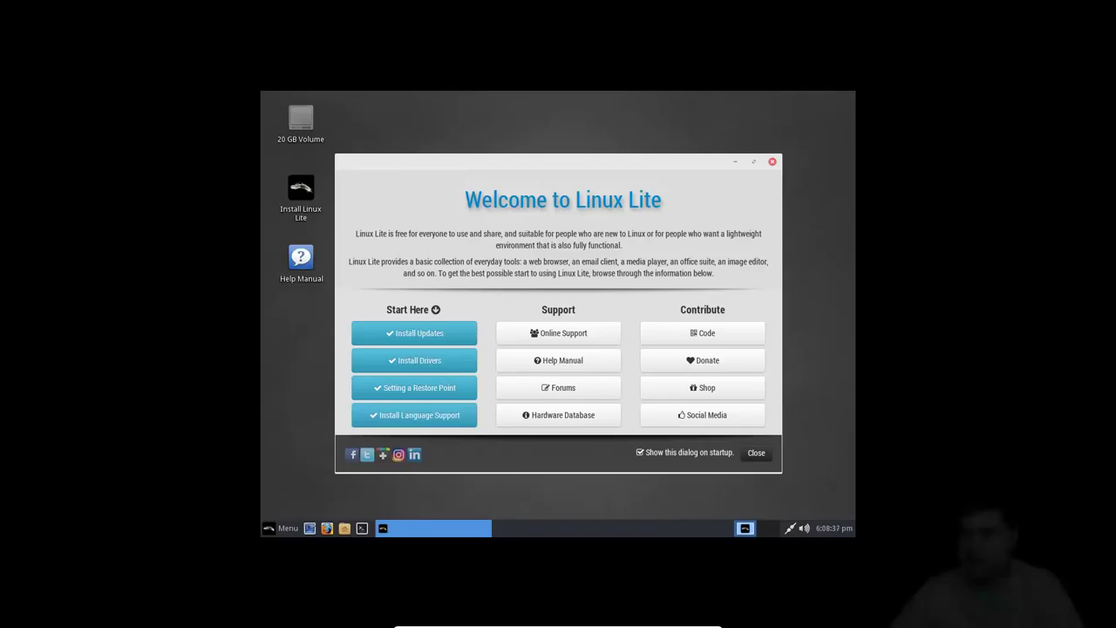
# Close the Welcome to Linux Lite dialog to reveal the feather desktop.
pyautogui.click(755, 452)
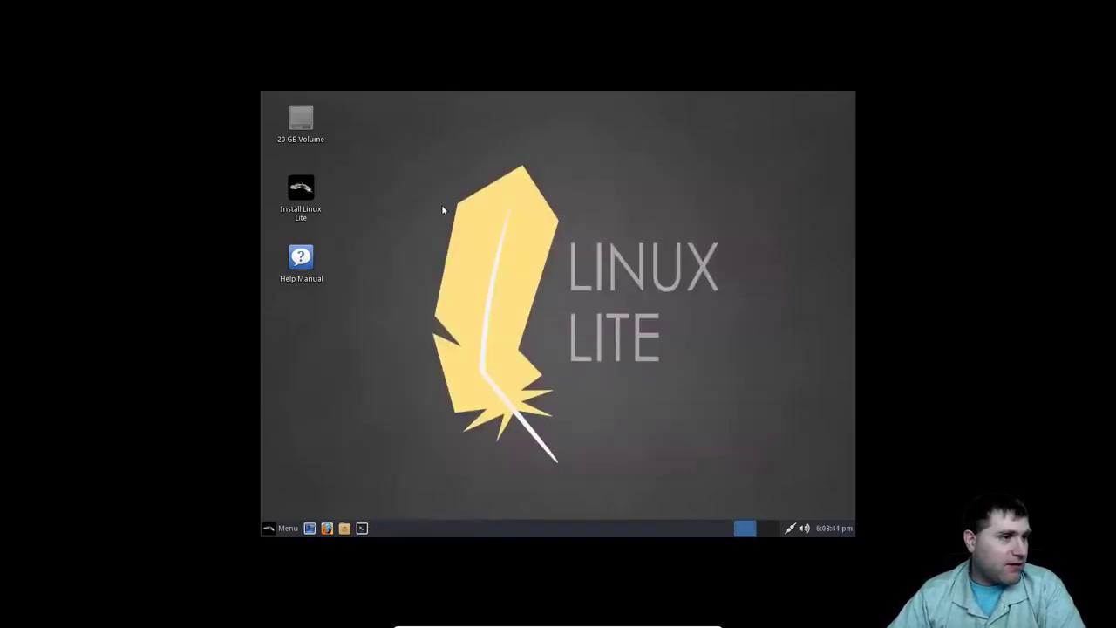
# Launch Install Linux Lite in English, enabling update downloads and third-party graphics, Wi-Fi and media software.
pyautogui.click(301, 199)
pyautogui.doubleClick(301, 194)
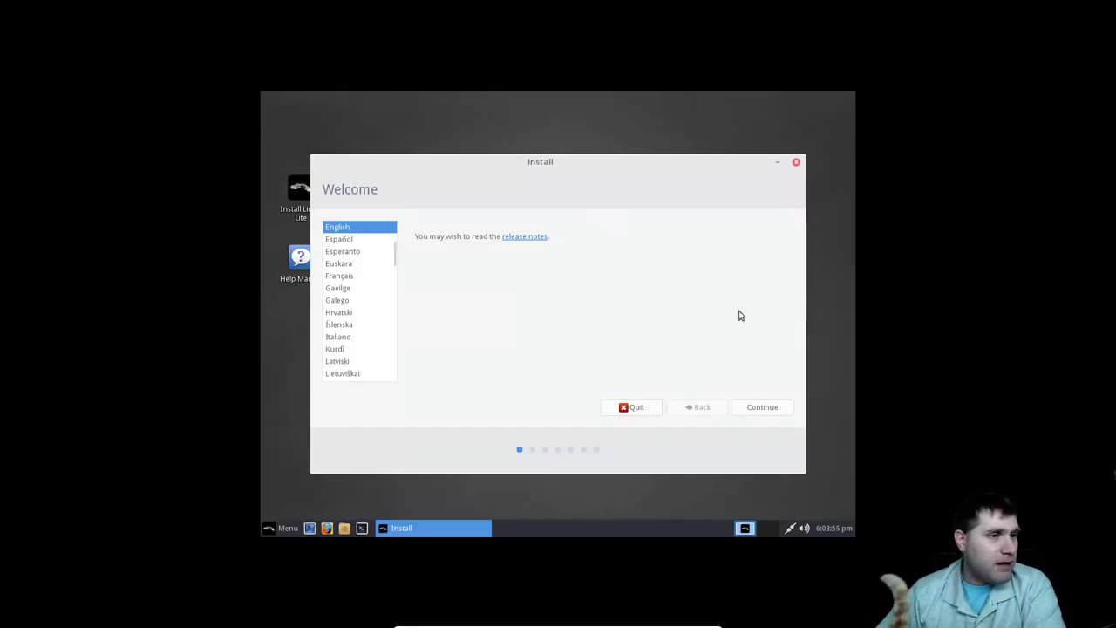
pyautogui.click(776, 407)
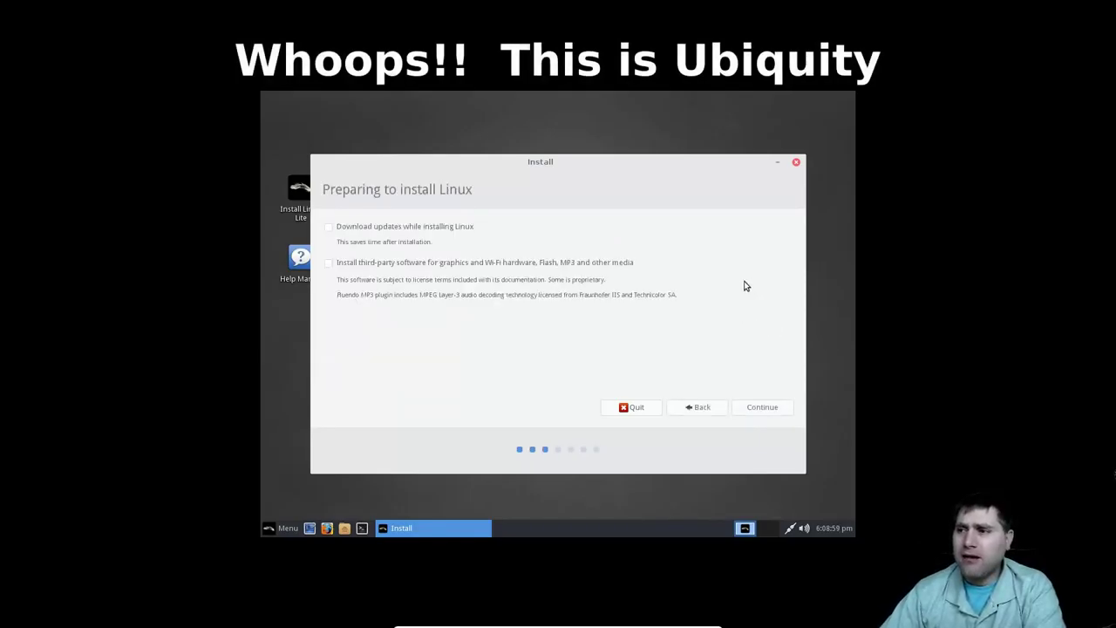
pyautogui.click(394, 228)
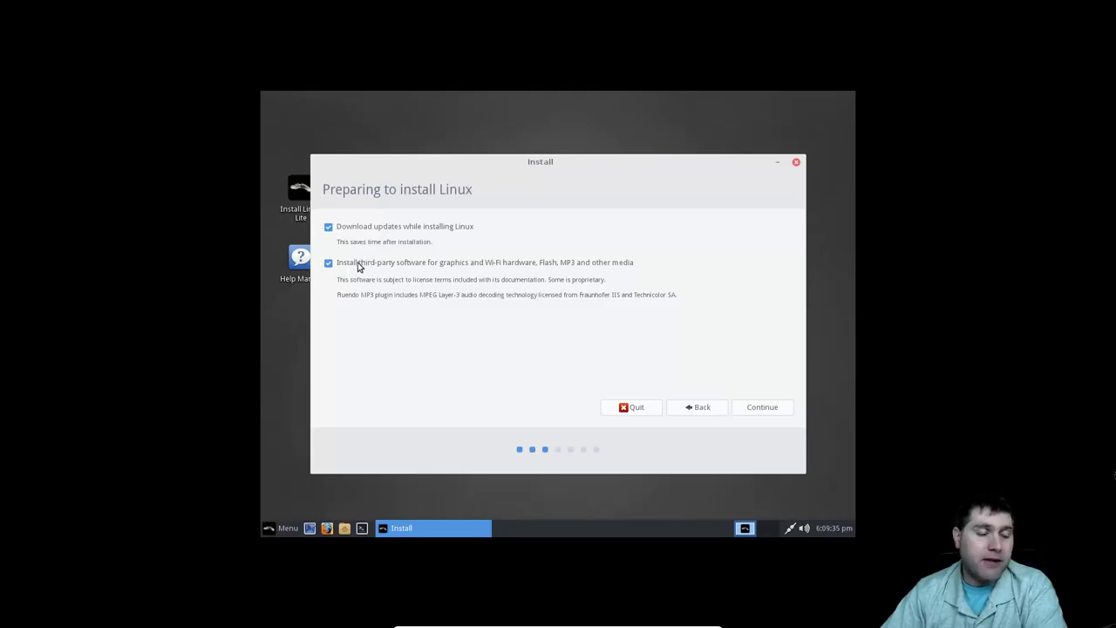
pyautogui.click(769, 410)
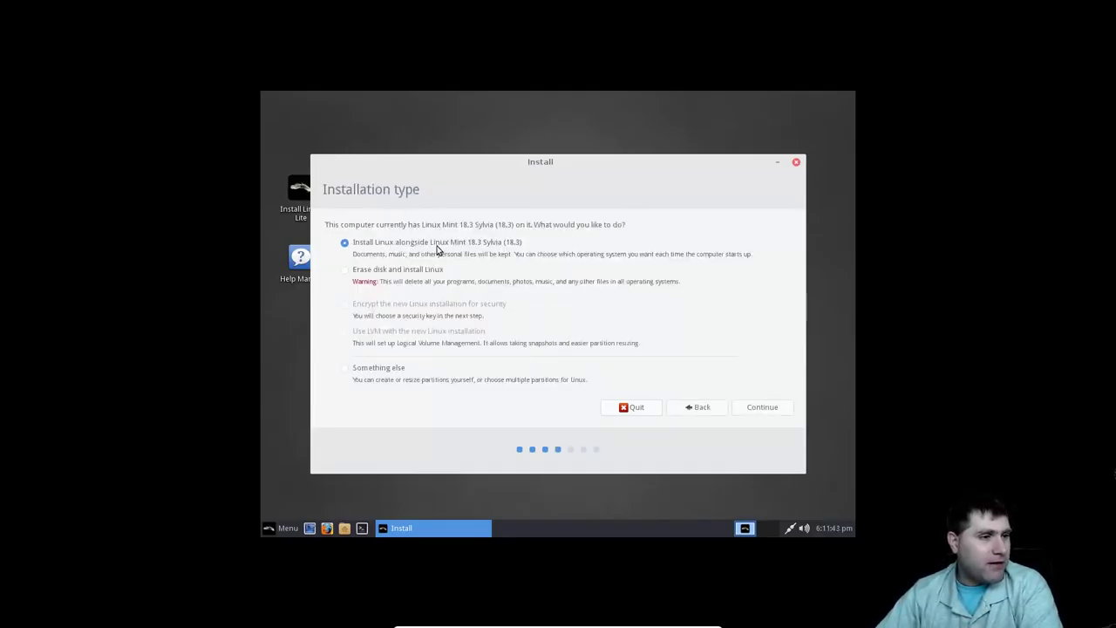
# Choose 'Erase disk and install Linux', then confirm writing the ext4 and swap partition changes.
pyautogui.click(413, 273)
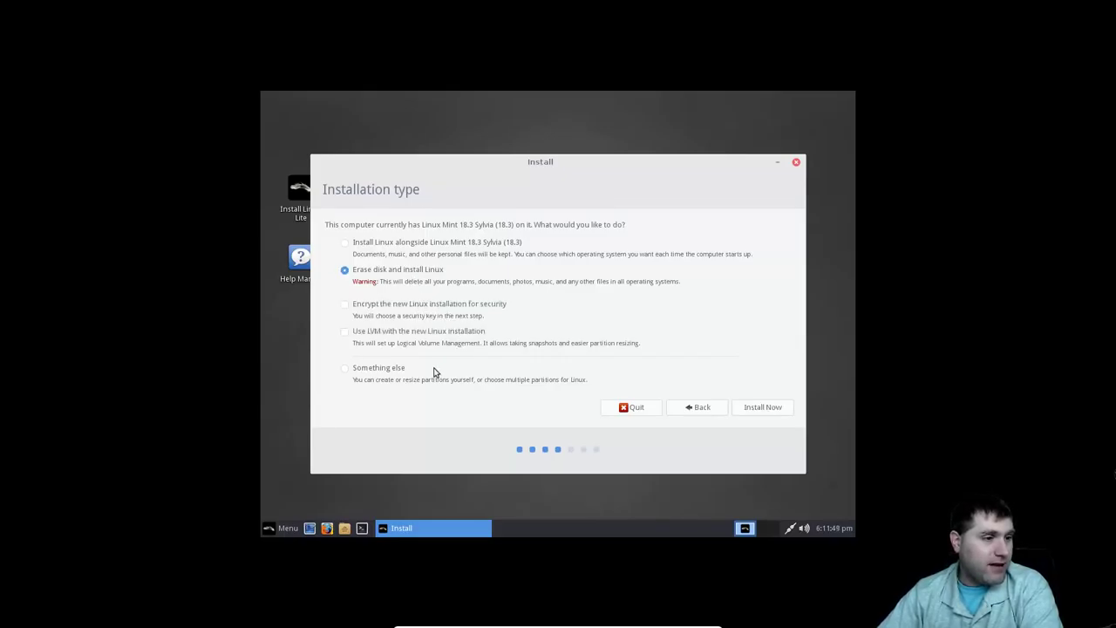
pyautogui.click(757, 415)
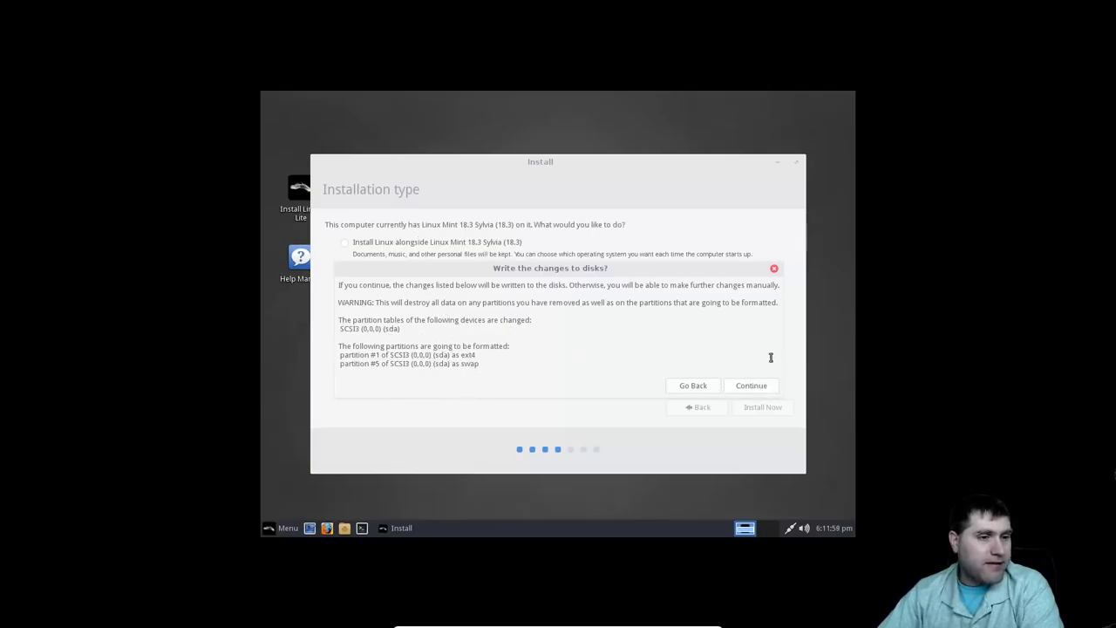
pyautogui.click(757, 385)
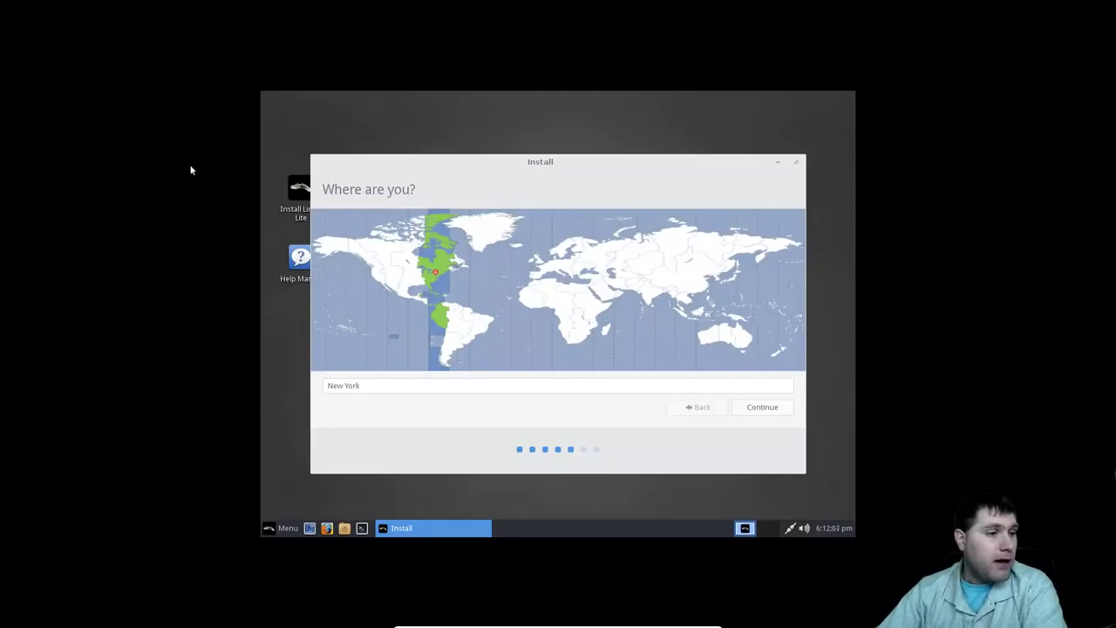
# Keep New York and English (US) keyboard, enter and confirm the account password, and enable automatic login.
pyautogui.click(775, 409)
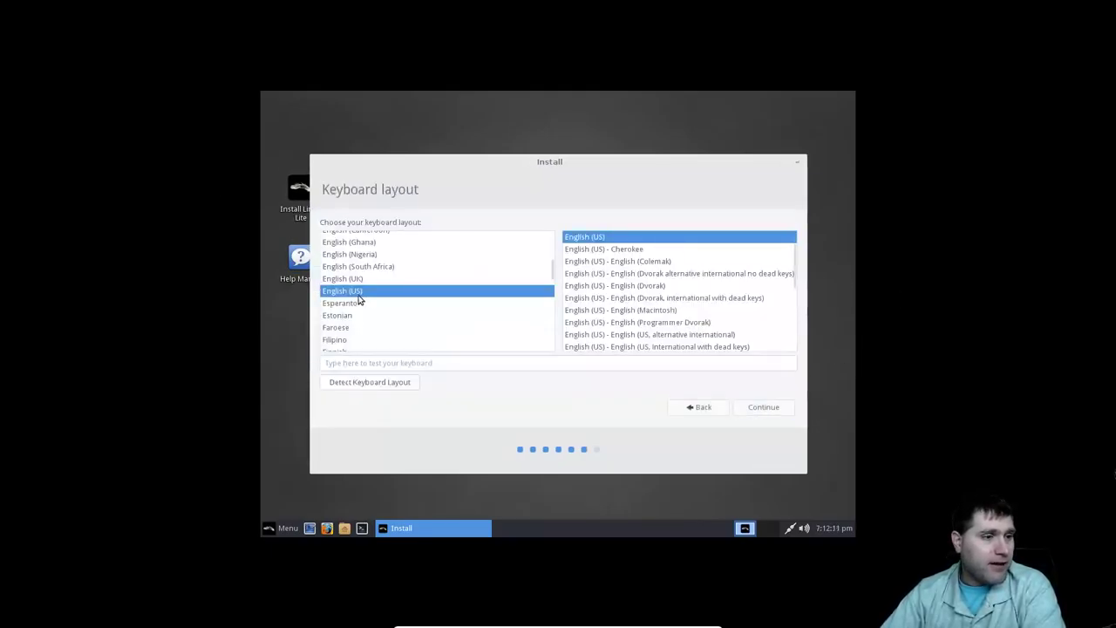
pyautogui.click(778, 407)
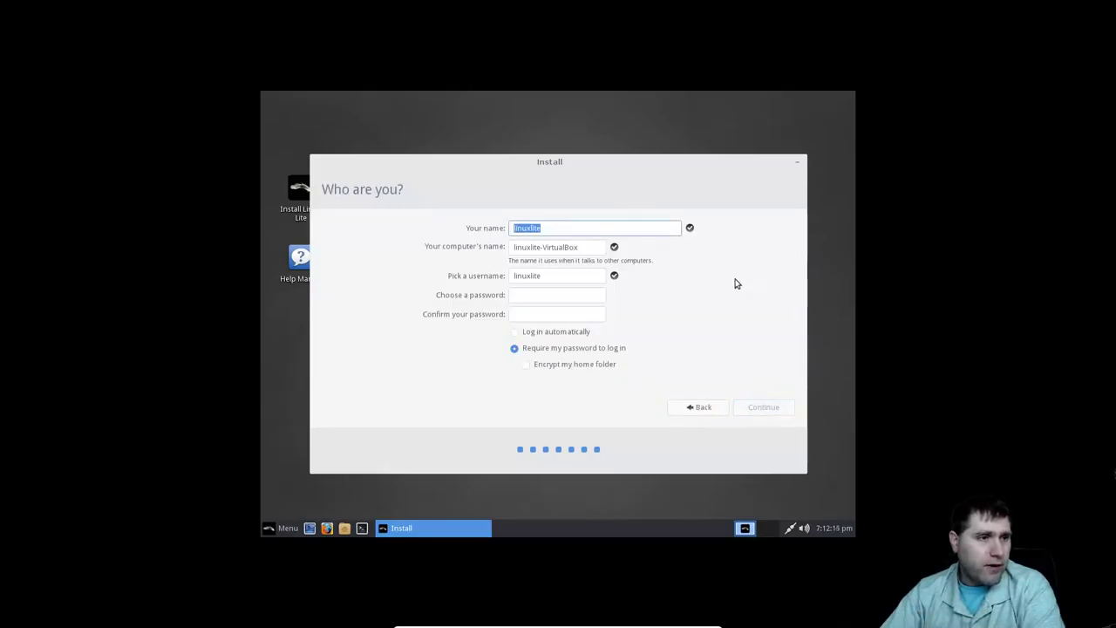
pyautogui.press('Tab')
pyautogui.press('Tab')
pyautogui.press('Tab')
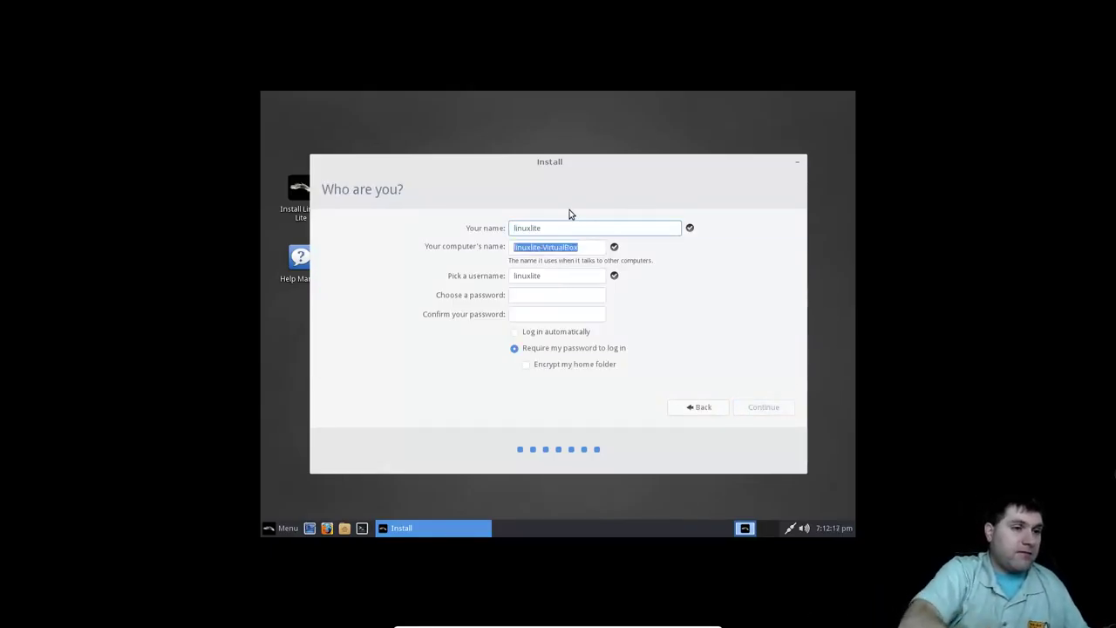
pyautogui.write('linuxlite')
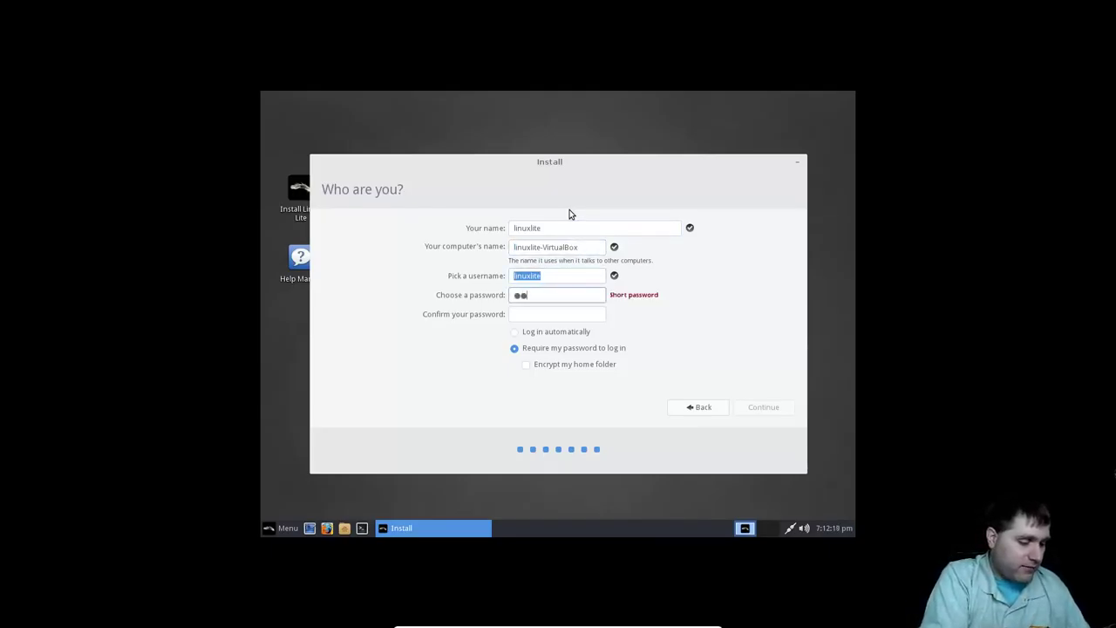
pyautogui.press('Tab')
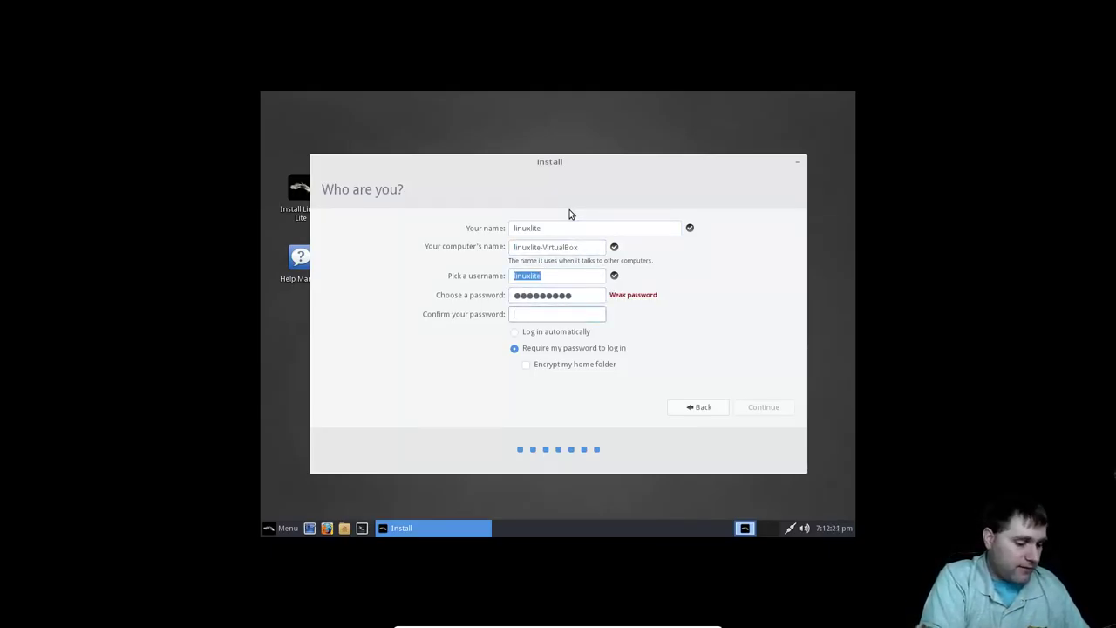
pyautogui.write('linuxl')
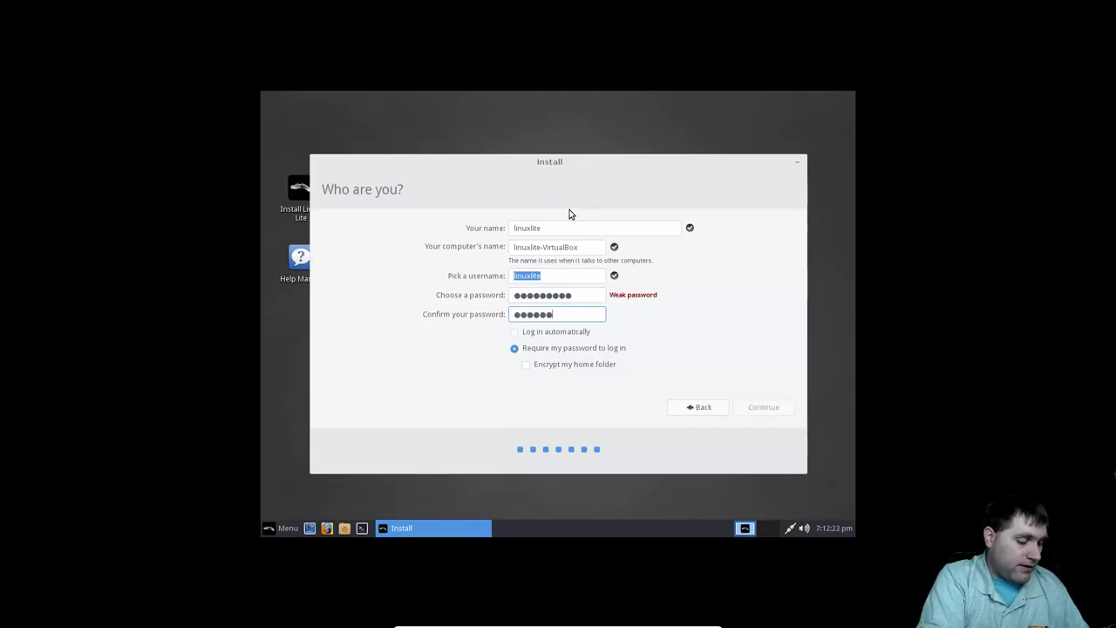
pyautogui.write('ite')
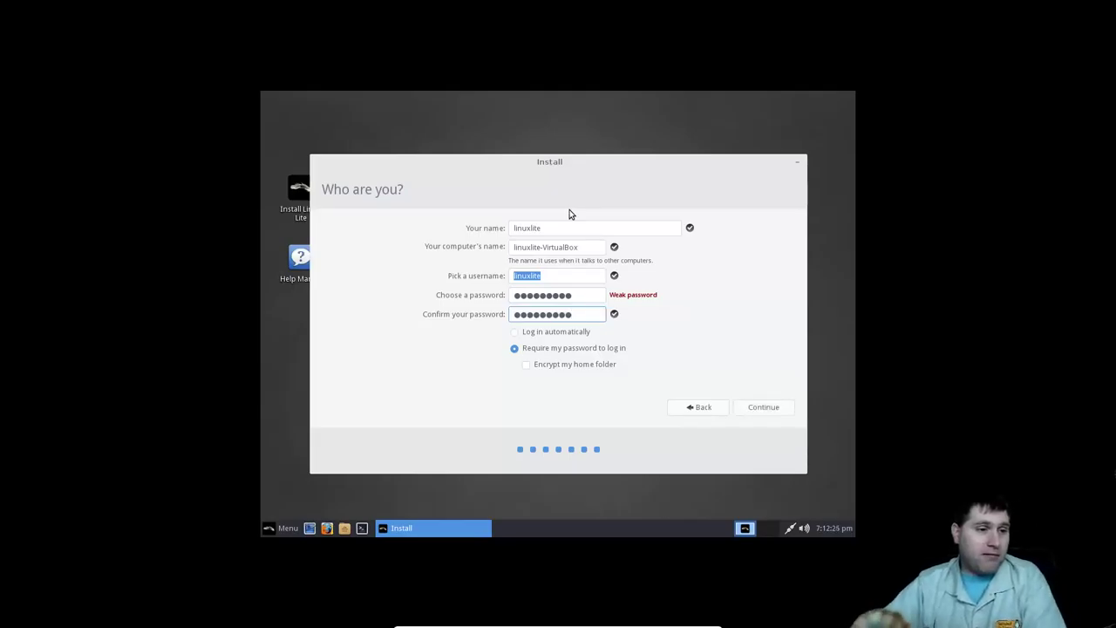
pyautogui.click(532, 337)
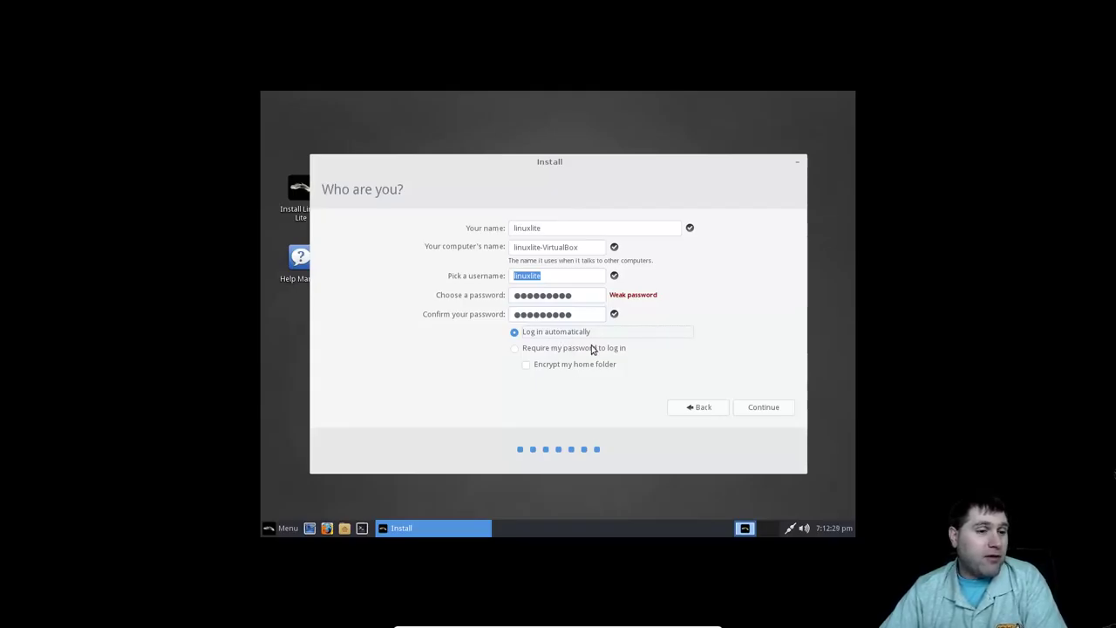
pyautogui.click(778, 406)
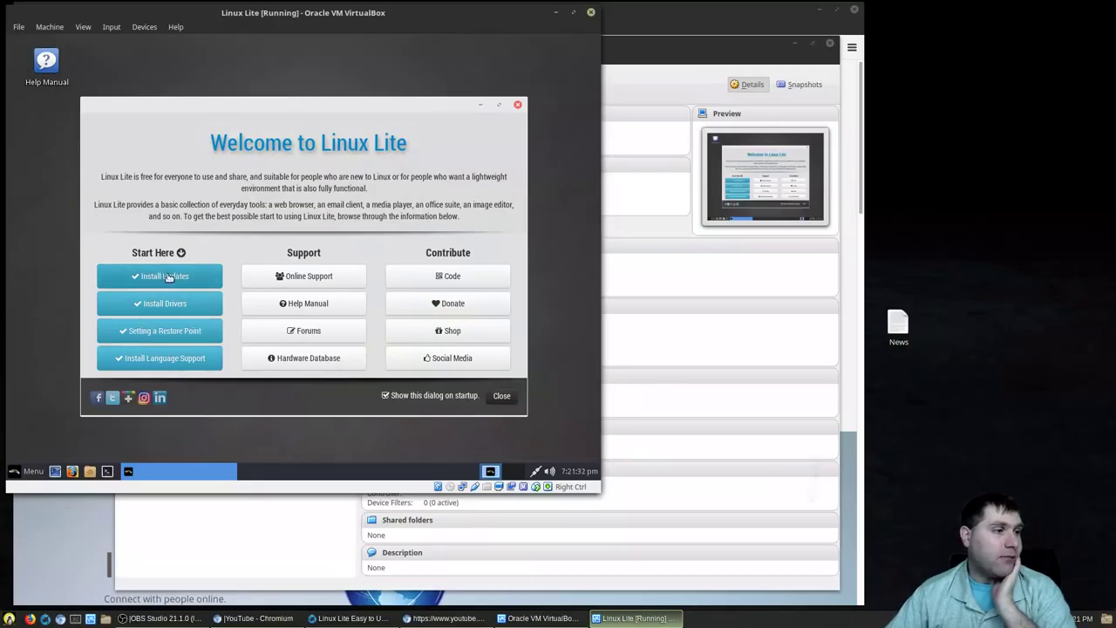
# Start Install Updates from the Welcome guide, authorise with the admin password, and run Update Now.
pyautogui.click(167, 277)
pyautogui.click(335, 347)
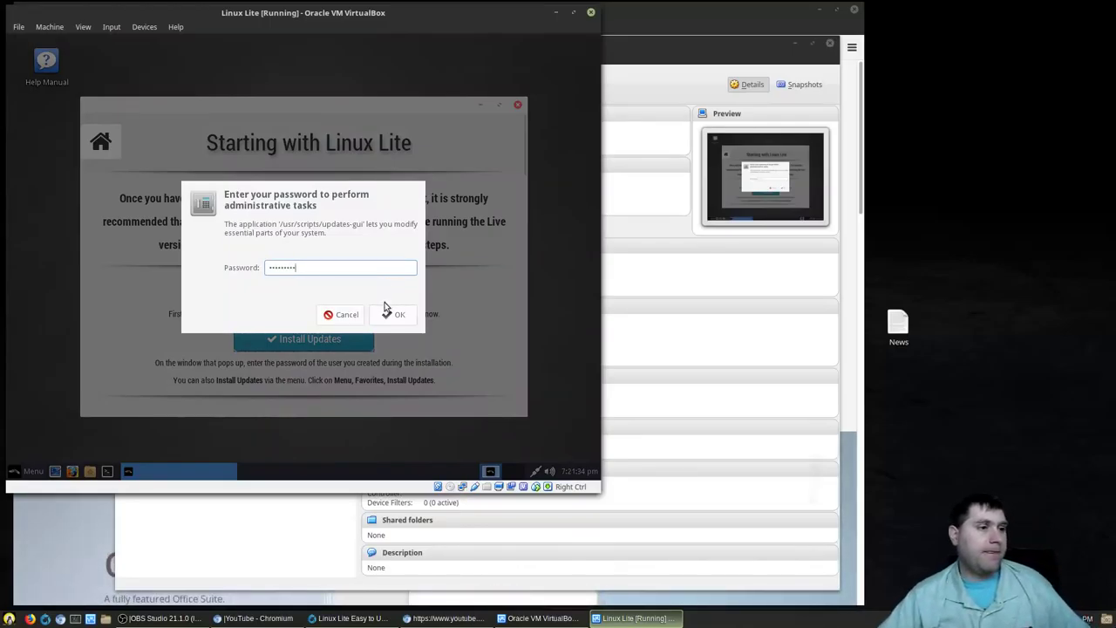
pyautogui.click(389, 313)
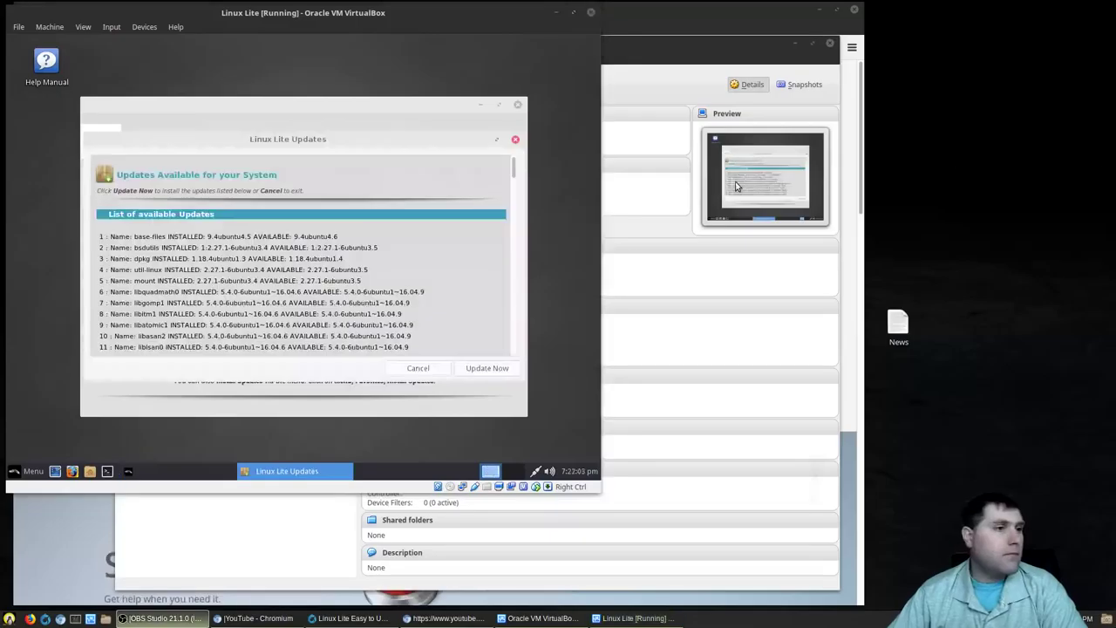
pyautogui.click(482, 367)
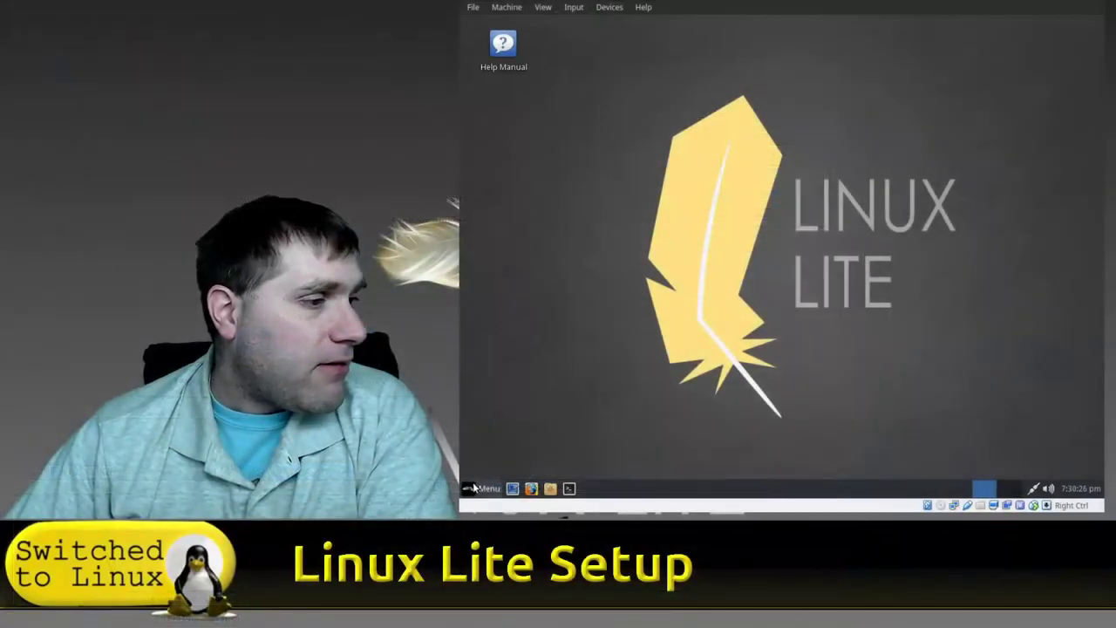
# Search the menu for 'wel' and launch Lite Welcome's getting-started steps page.
pyautogui.click(488, 489)
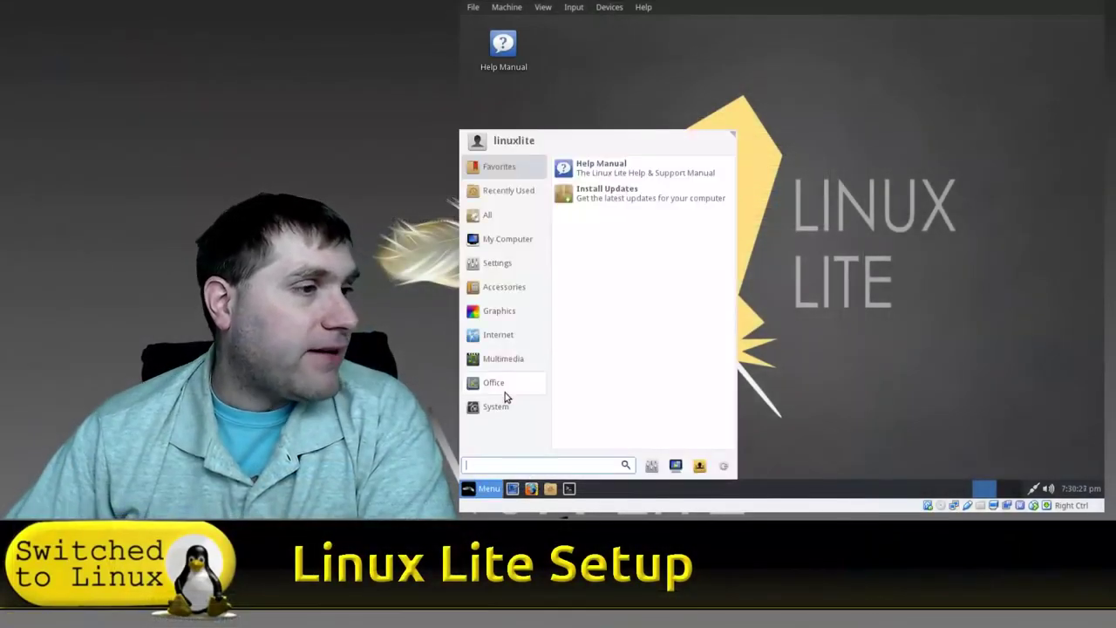
pyautogui.write('web')
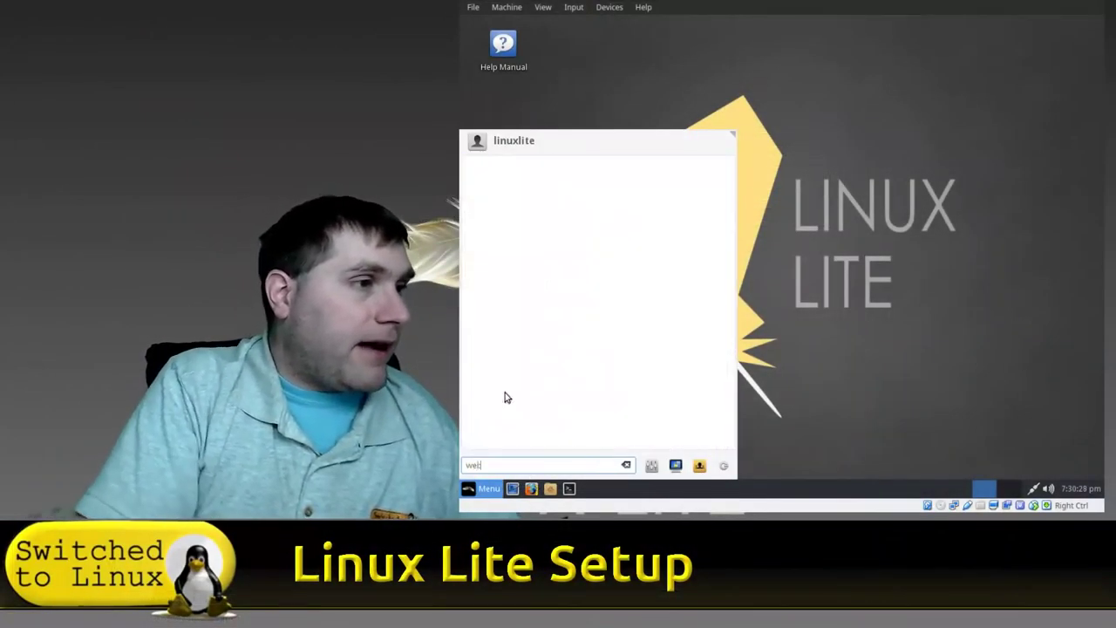
pyautogui.press('BackSpace')
pyautogui.write('l')
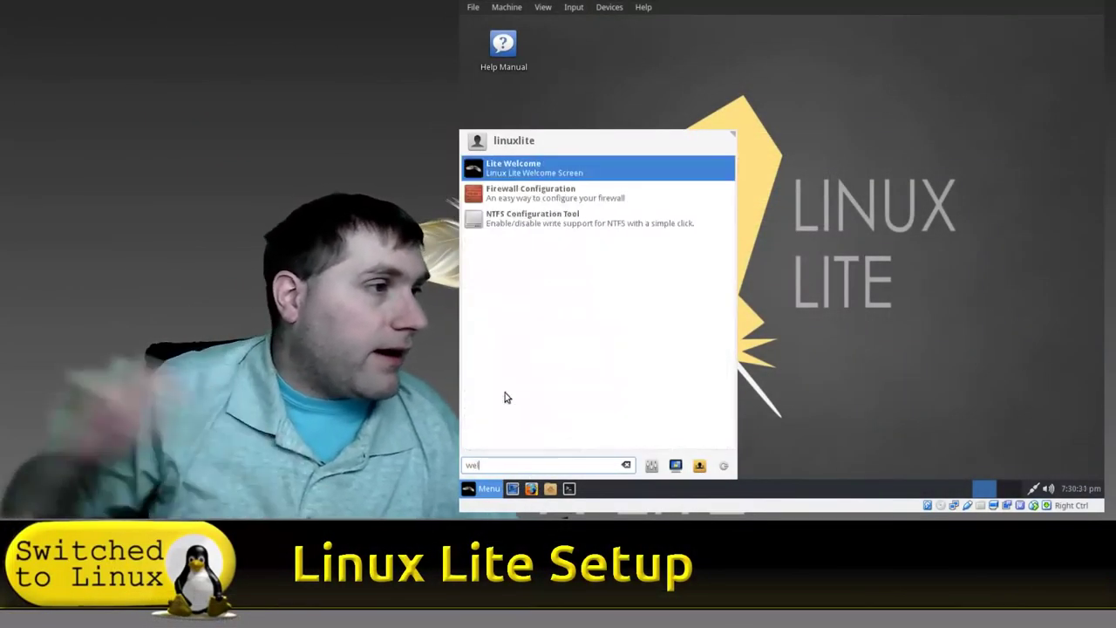
pyautogui.click(577, 176)
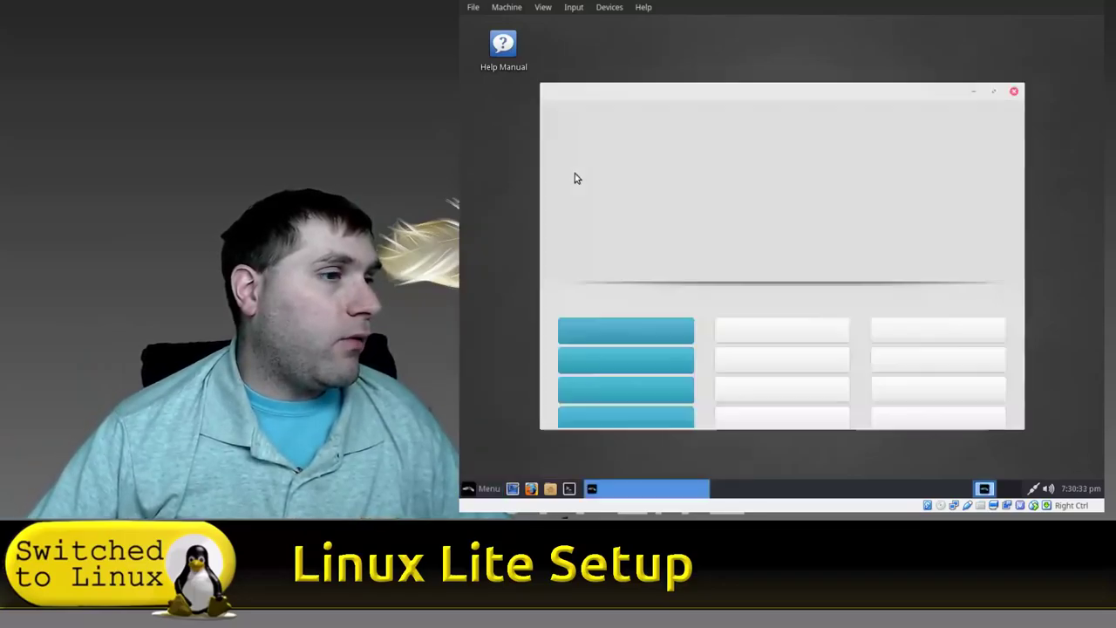
pyautogui.click(635, 311)
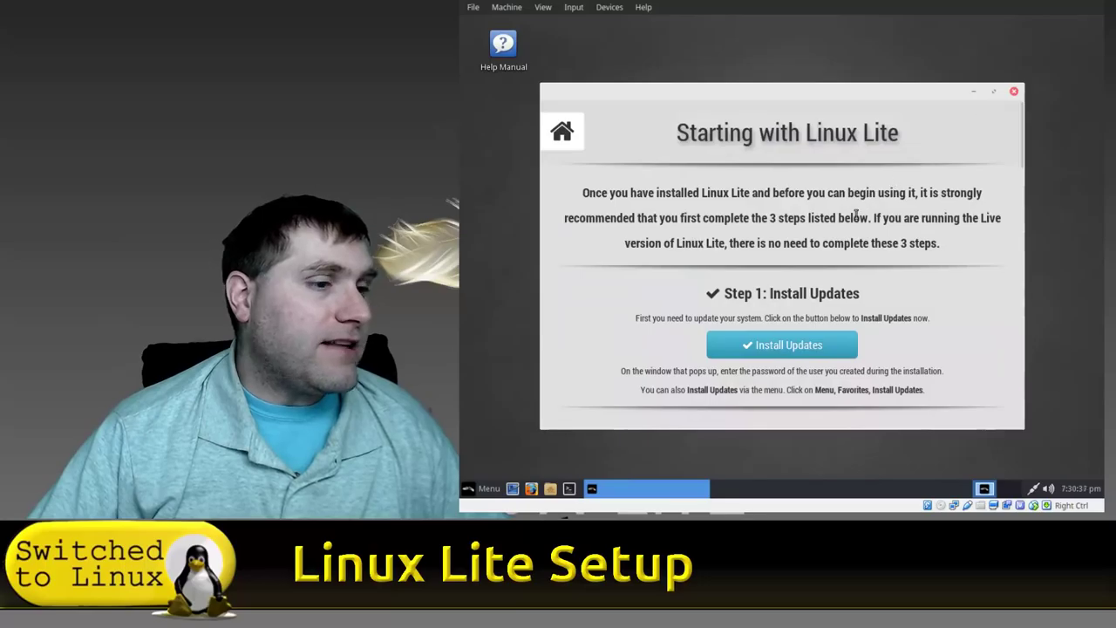
# Check Additional Drivers shows the VirtualBox drivers in use, then close Software & Updates.
pyautogui.scroll(-5, 856, 215)
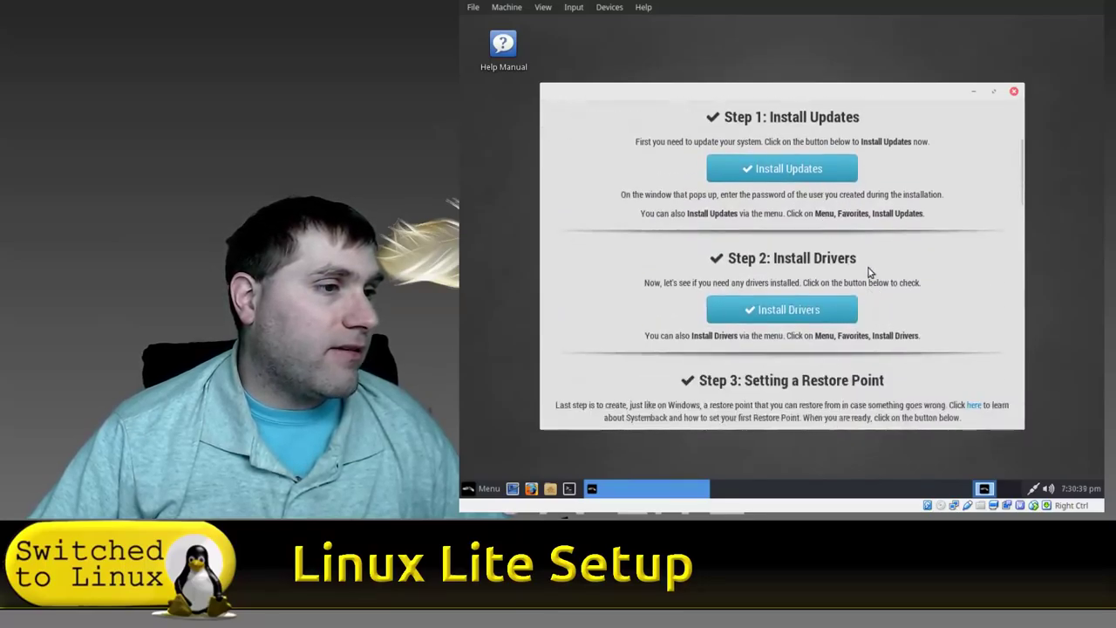
pyautogui.click(850, 307)
pyautogui.scroll(-1, 990, 237)
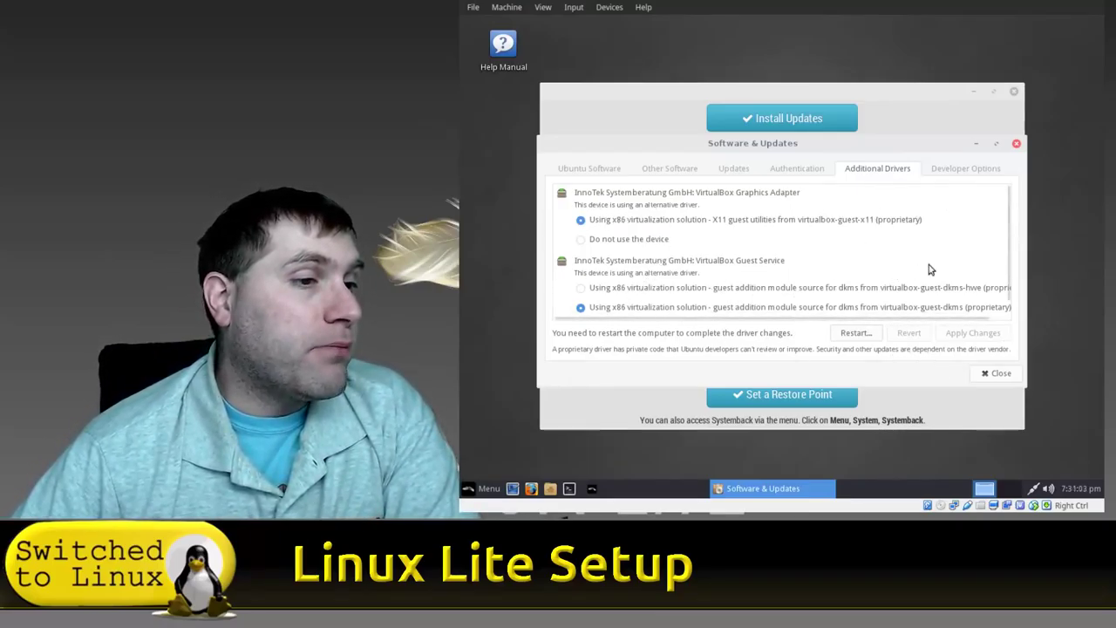
pyautogui.scroll(-1, 1001, 314)
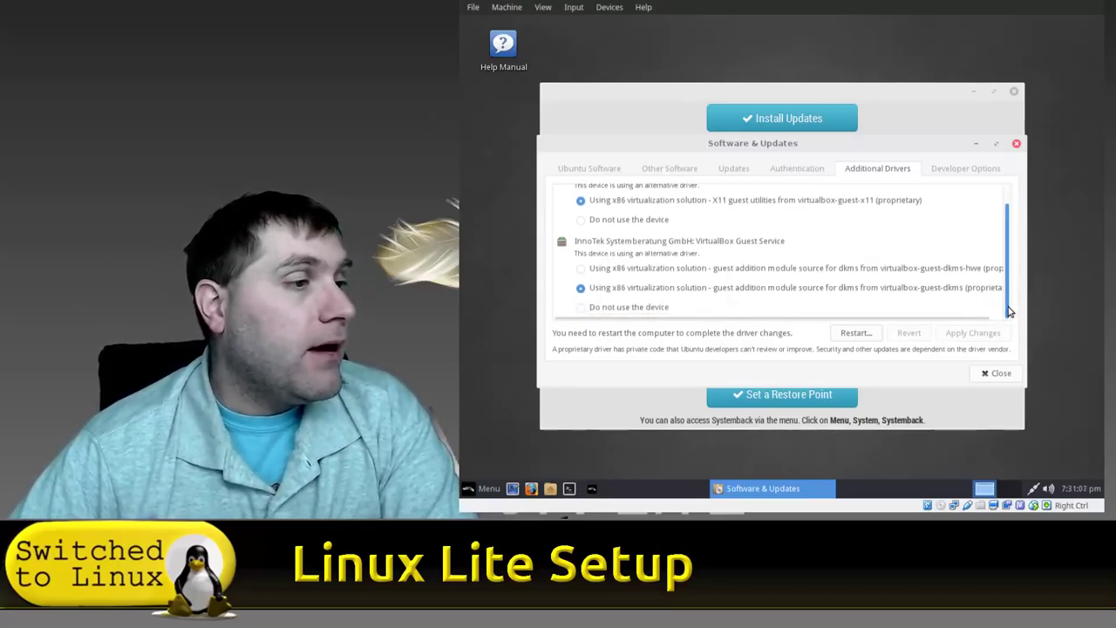
pyautogui.scroll(1, 1009, 311)
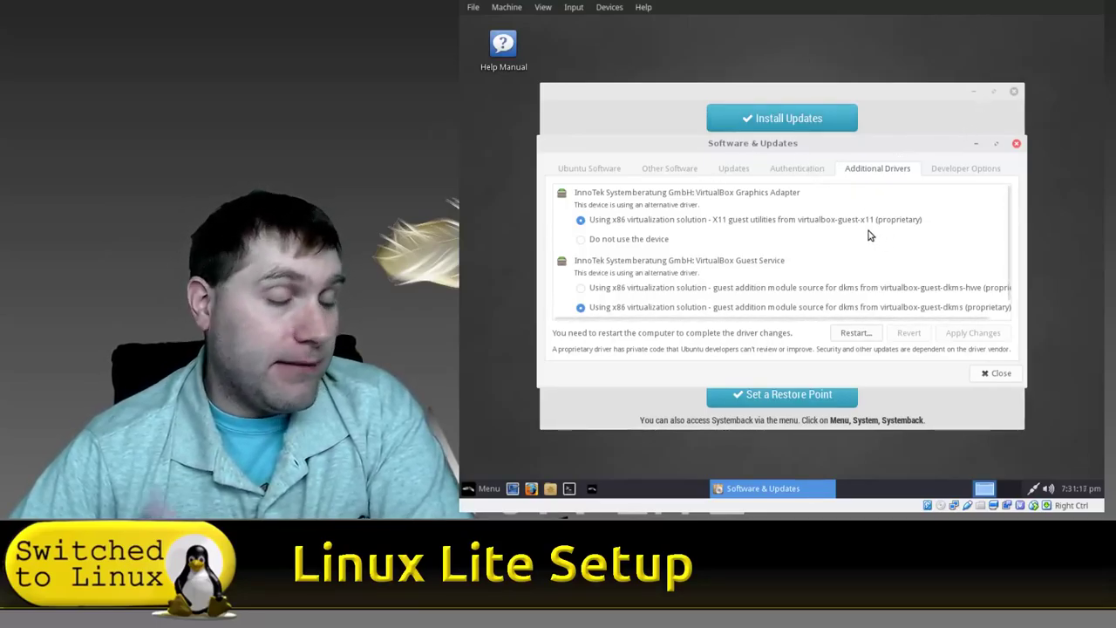
pyautogui.click(1016, 144)
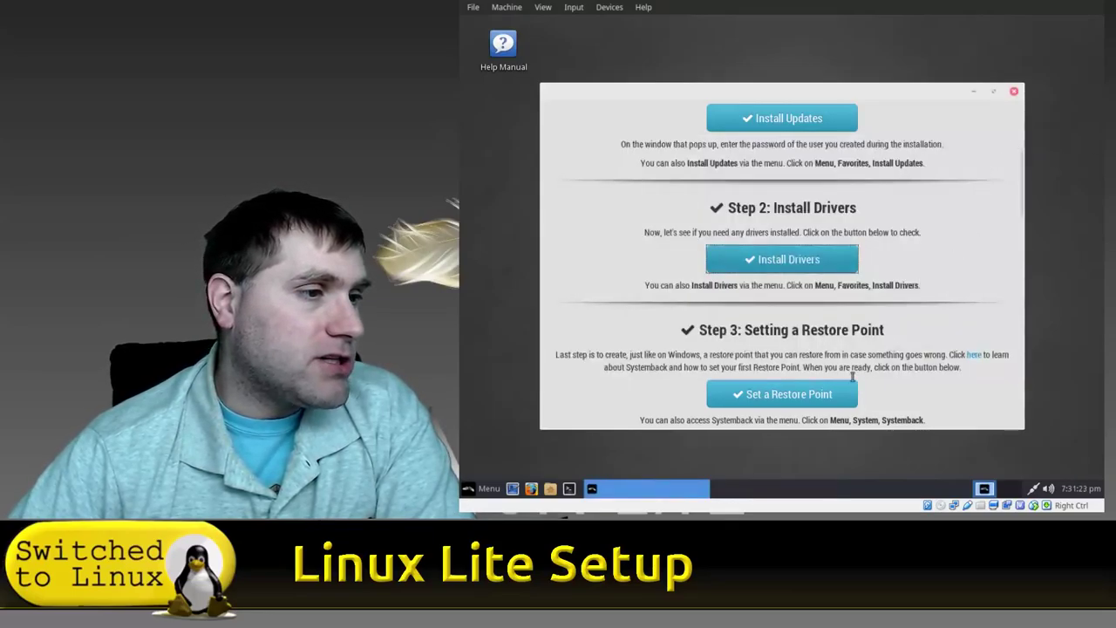
# Close the Welcome window, restart Linux Lite from the menu, and dismiss Welcome after reboot.
pyautogui.click(789, 397)
pyautogui.click(1014, 90)
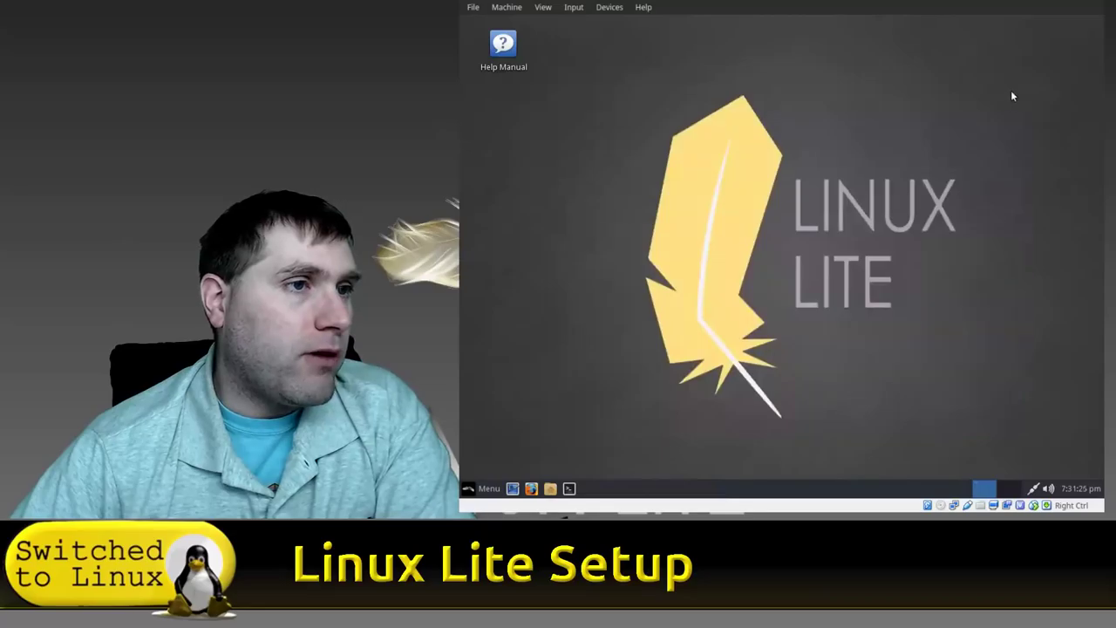
pyautogui.click(482, 488)
pyautogui.click(493, 383)
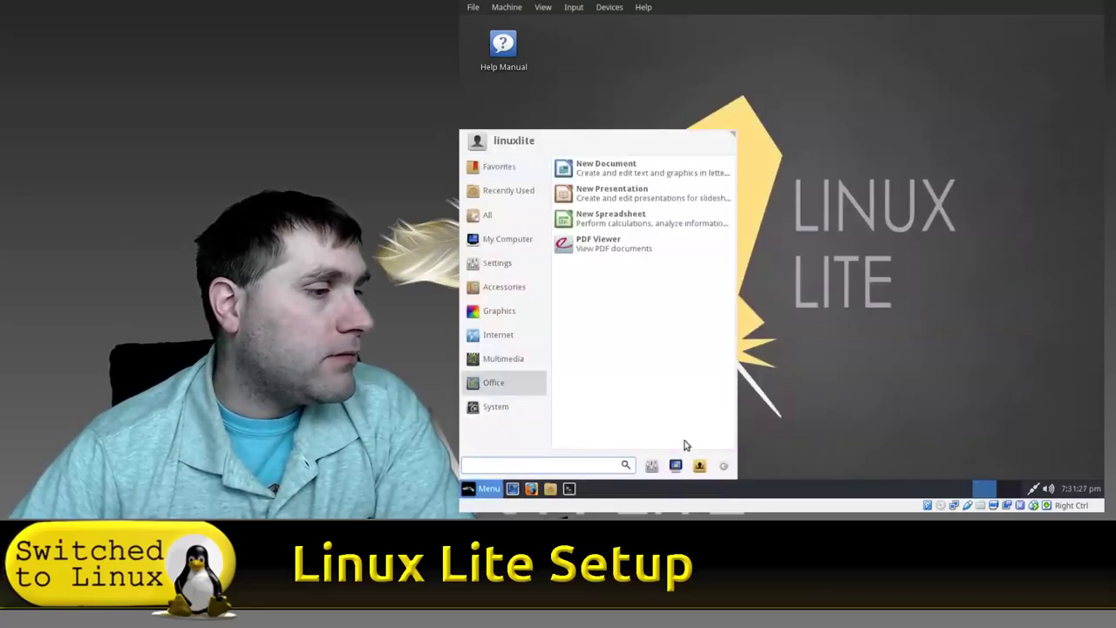
pyautogui.click(722, 467)
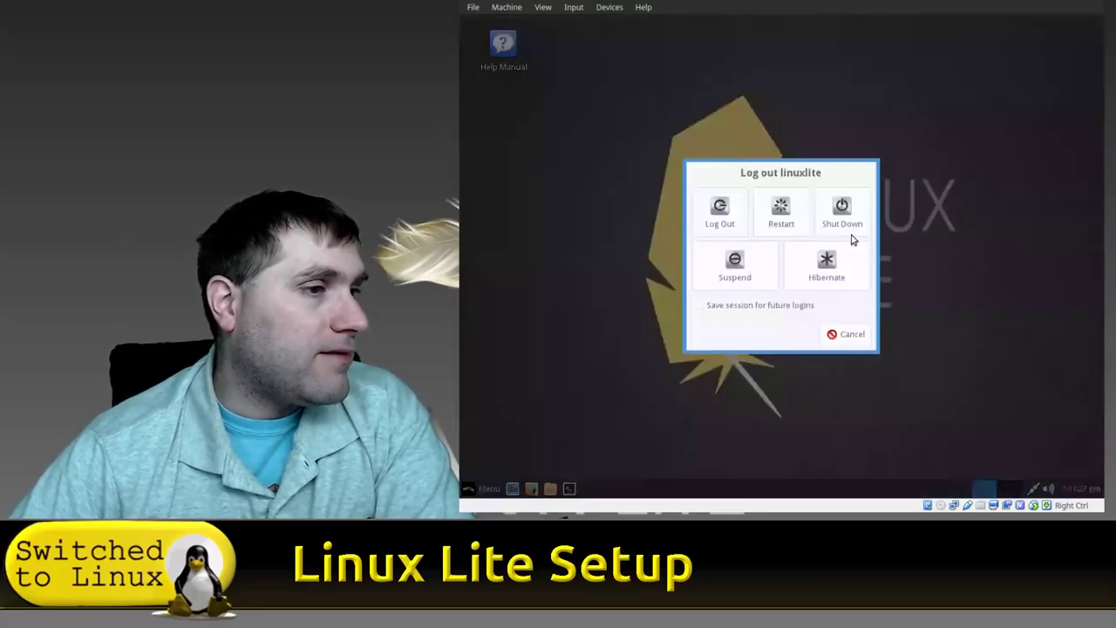
pyautogui.click(790, 223)
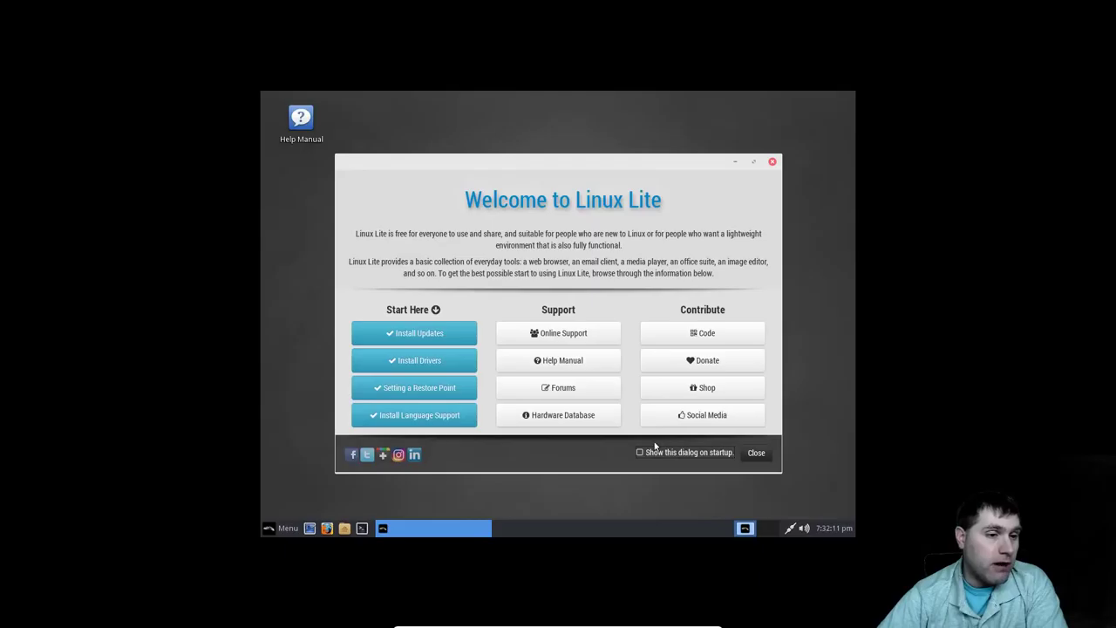
pyautogui.click(757, 451)
pyautogui.rightClick(497, 276)
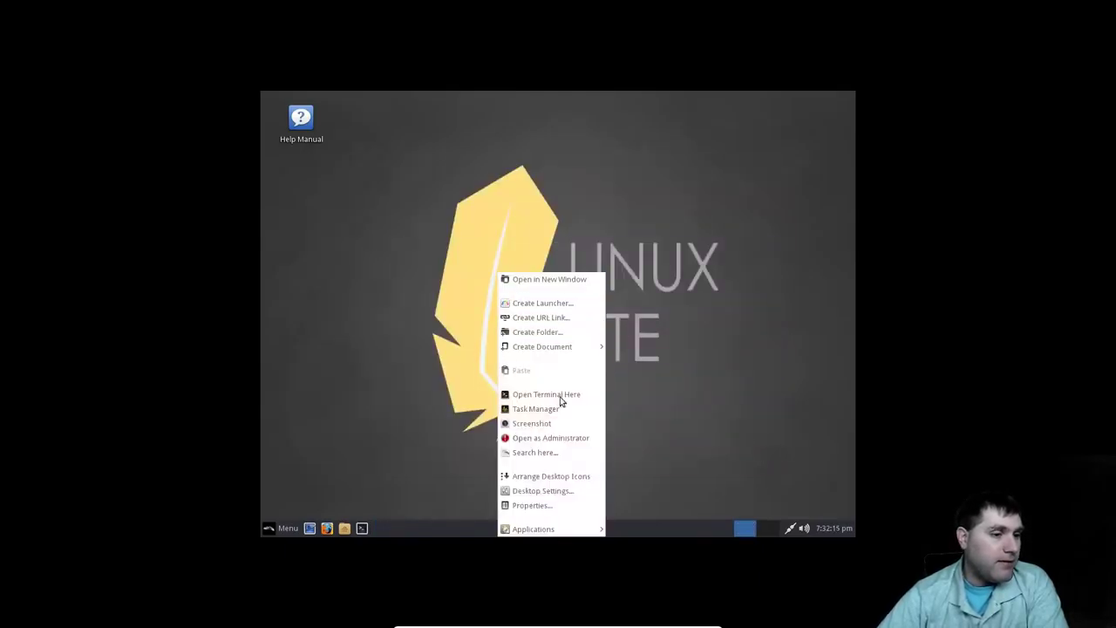
# Set the display resolution to 1920x1080 in Settings > Display and apply it.
pyautogui.click(561, 495)
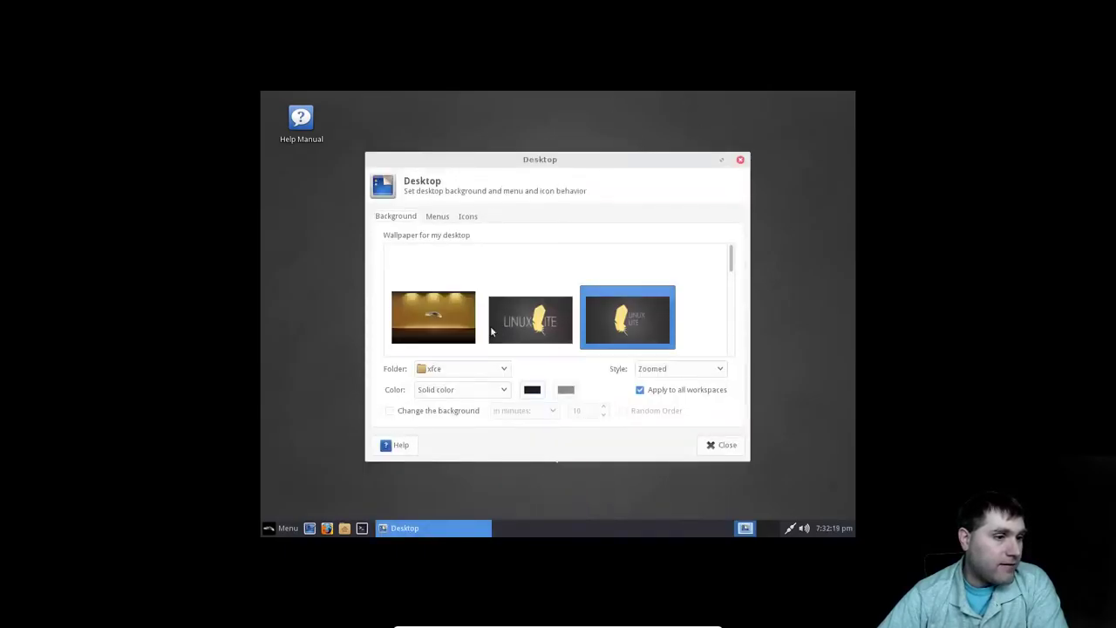
pyautogui.click(740, 160)
pyautogui.click(280, 530)
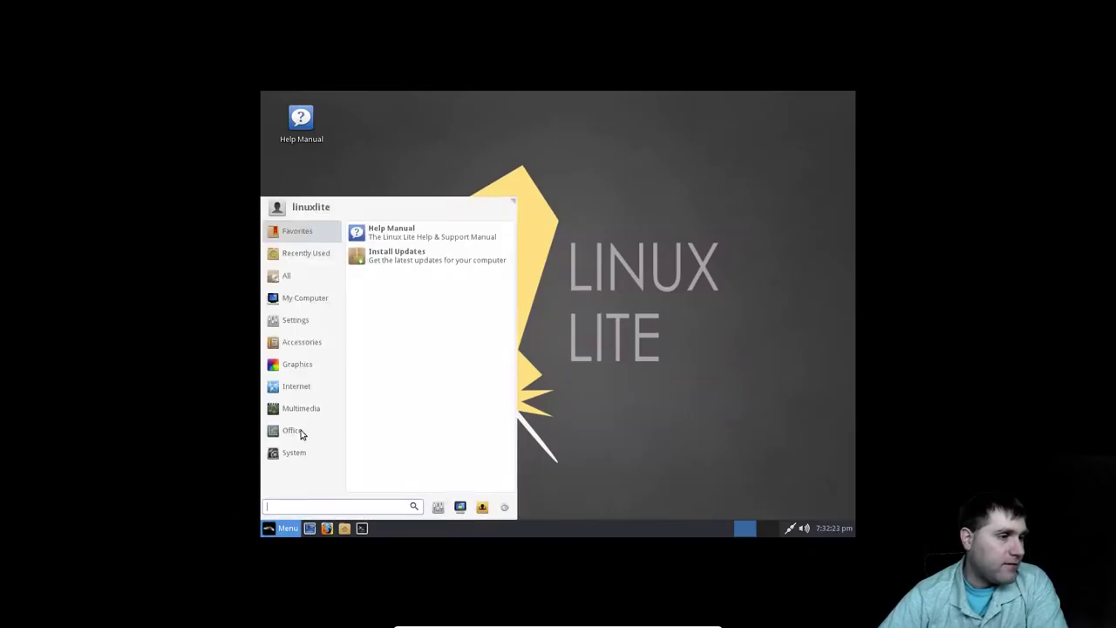
pyautogui.click(296, 320)
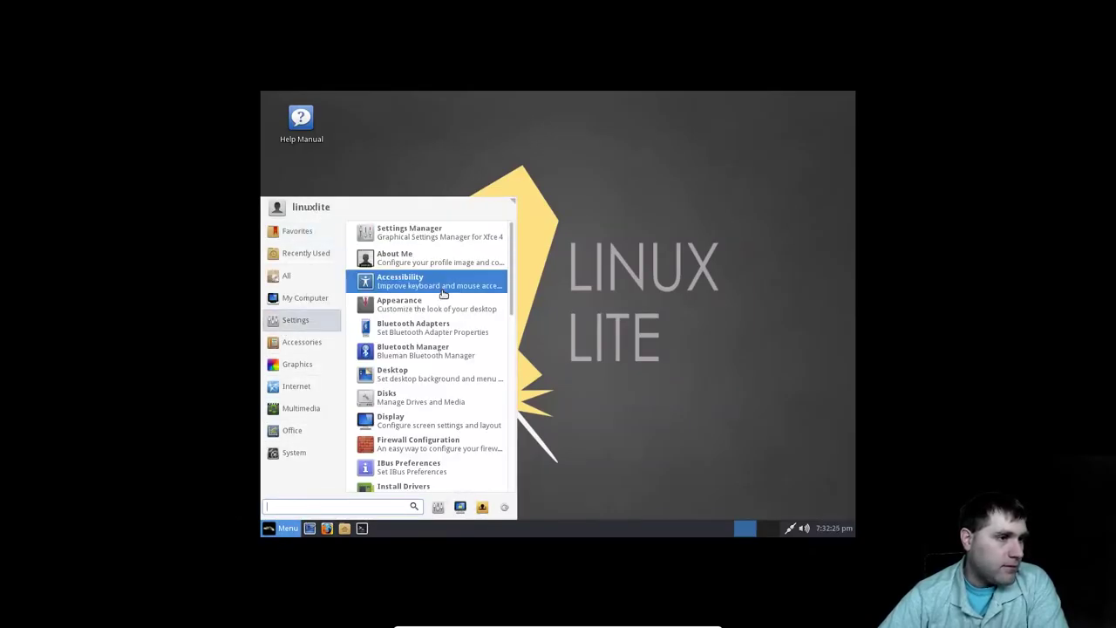
pyautogui.scroll(-1, 457, 366)
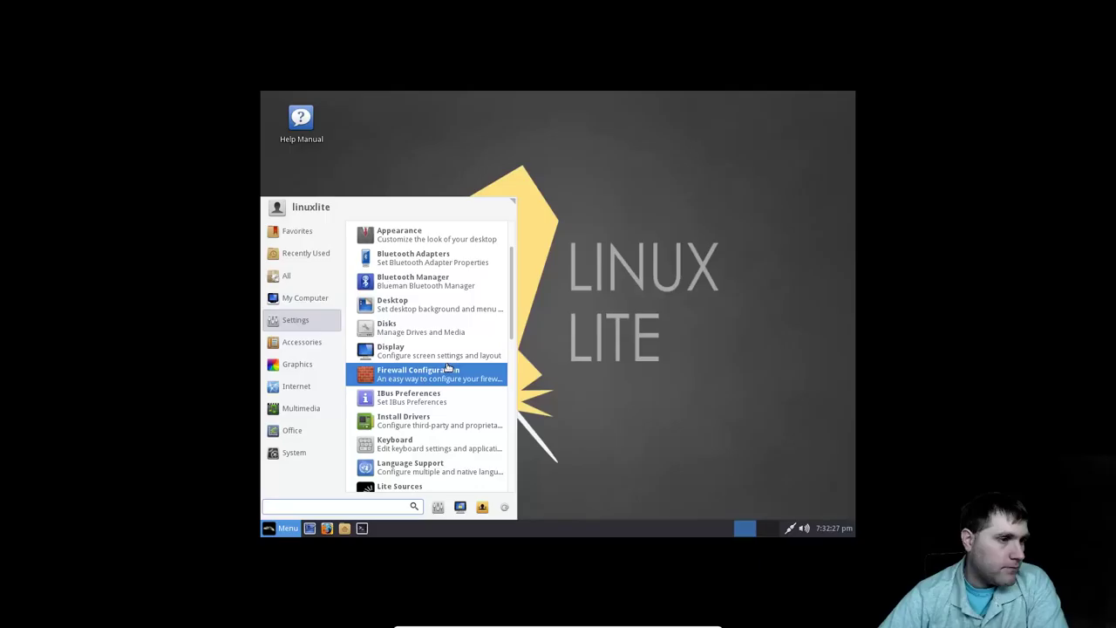
pyautogui.click(443, 350)
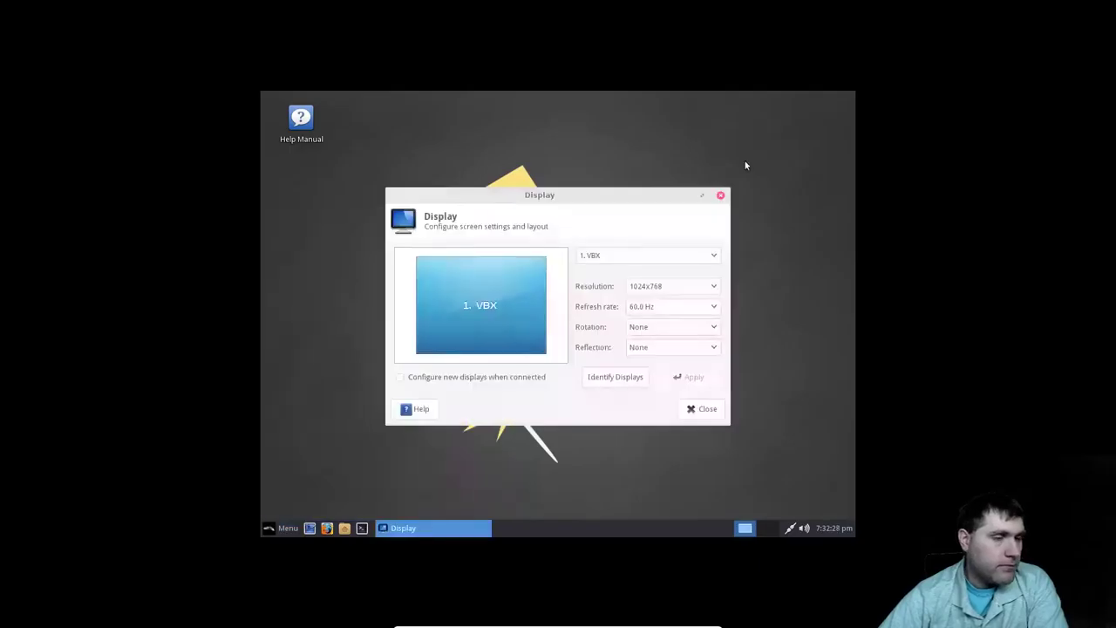
pyautogui.click(690, 292)
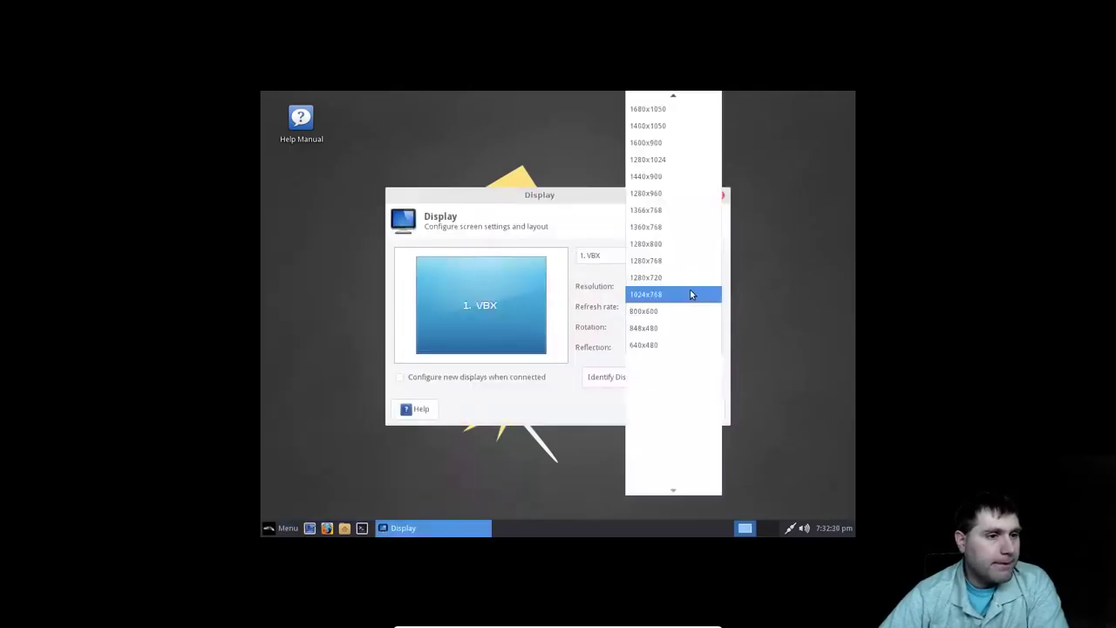
pyautogui.click(680, 148)
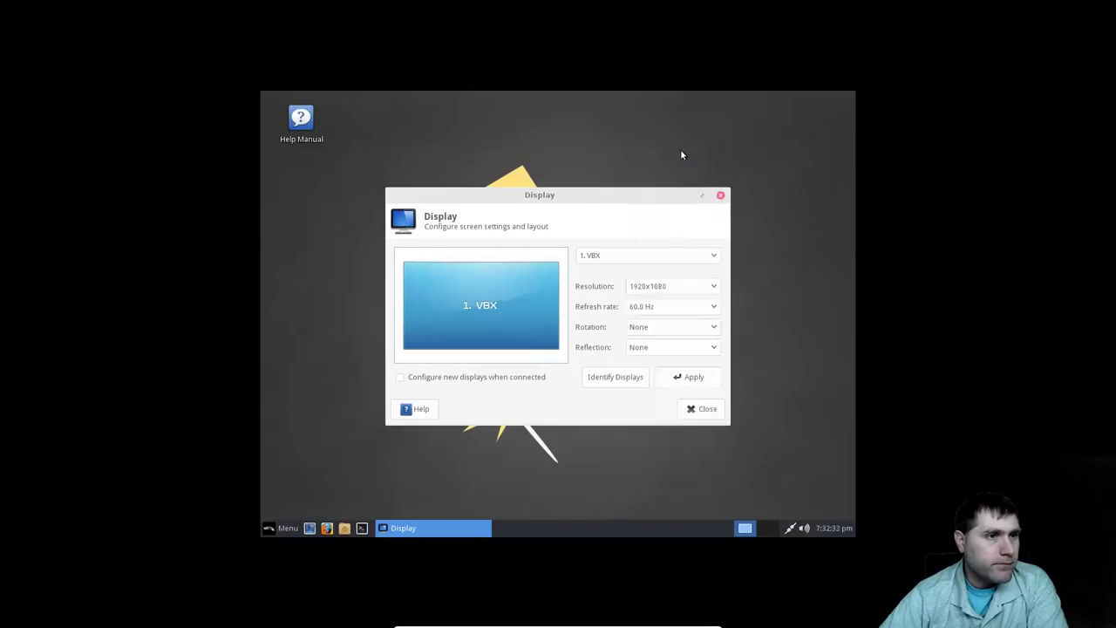
pyautogui.click(700, 388)
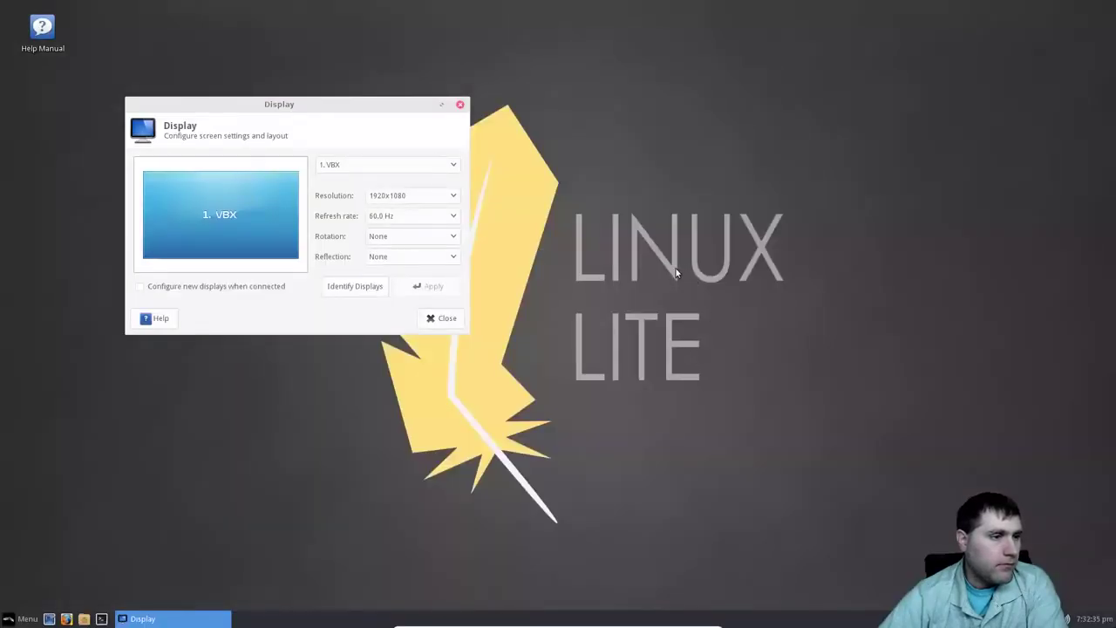
pyautogui.click(444, 322)
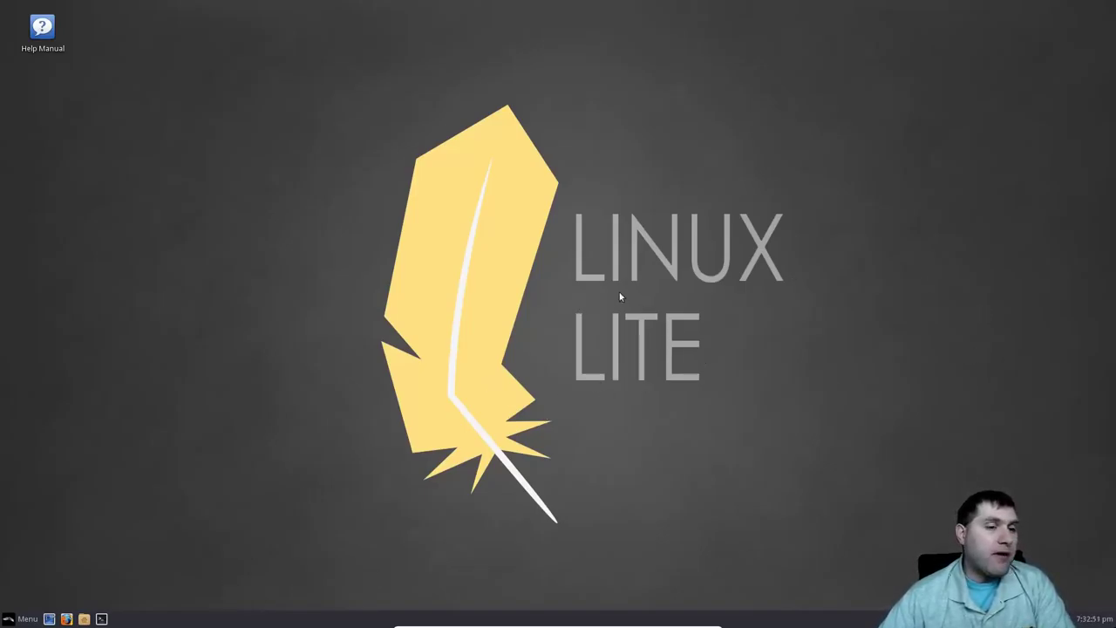
pyautogui.rightClick(600, 310)
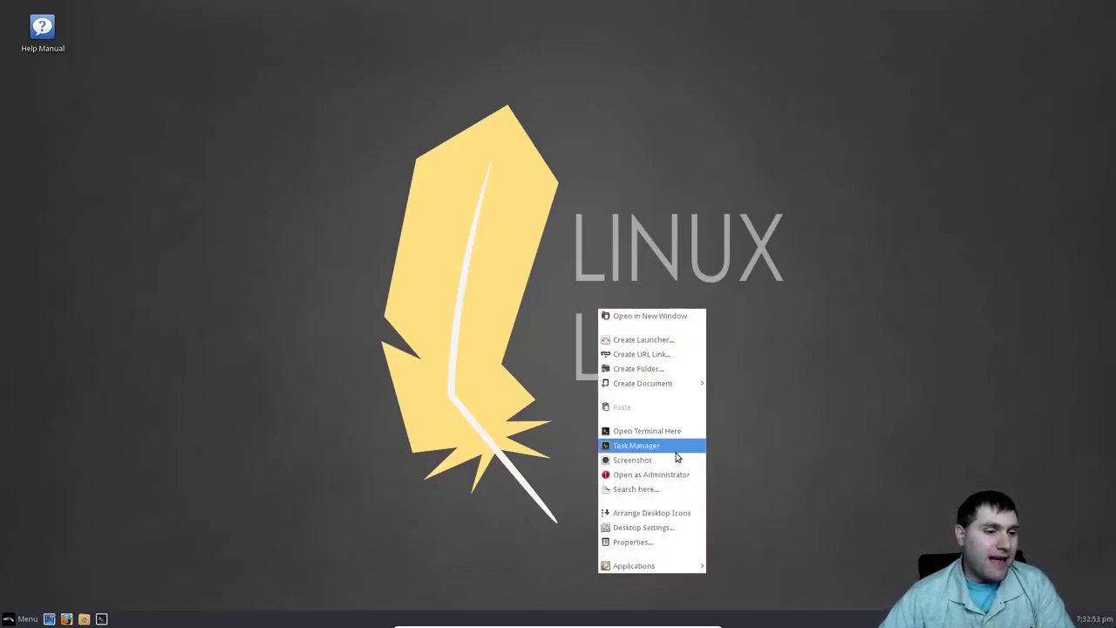
# Try the books, blue tunnel, Great Wall, fireworks, skyline and canyon wallpapers.
pyautogui.click(663, 533)
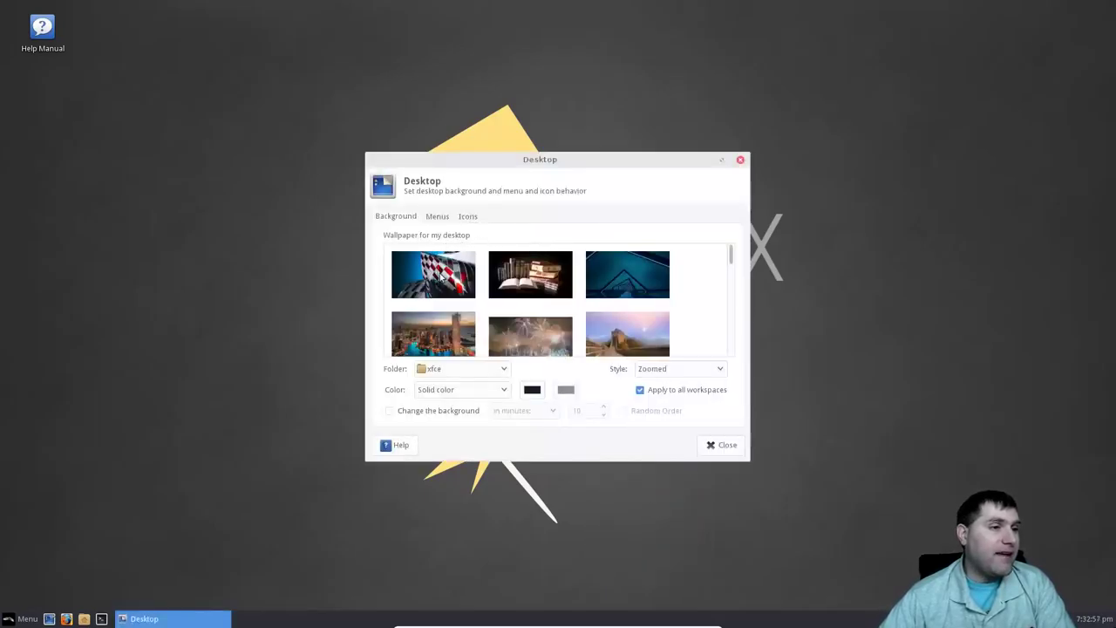
pyautogui.click(555, 285)
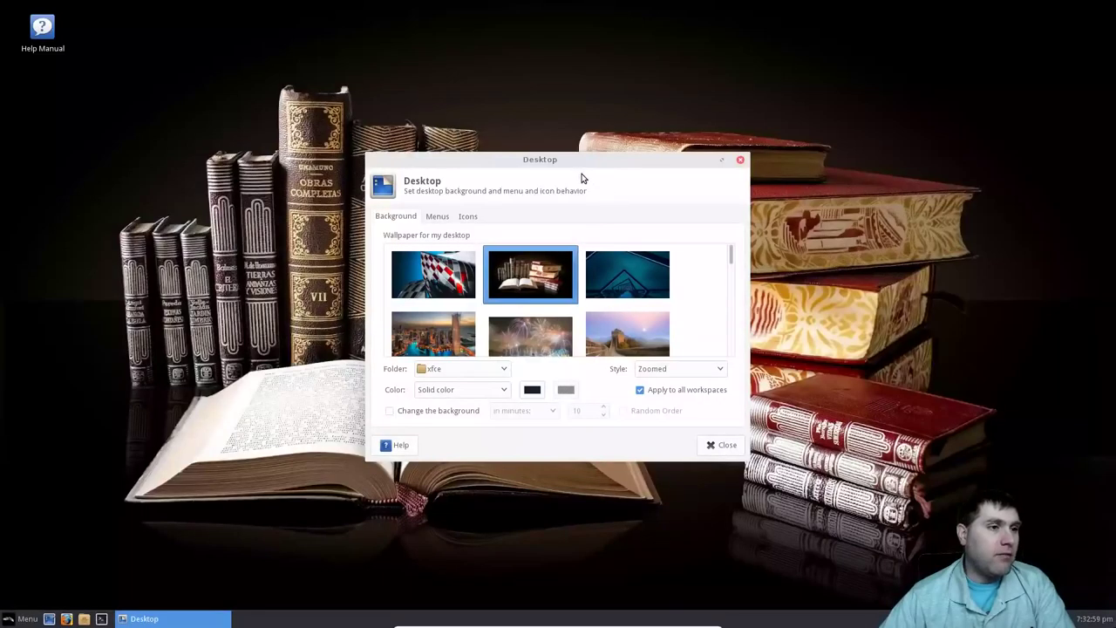
pyautogui.press('Left')
pyautogui.click(655, 281)
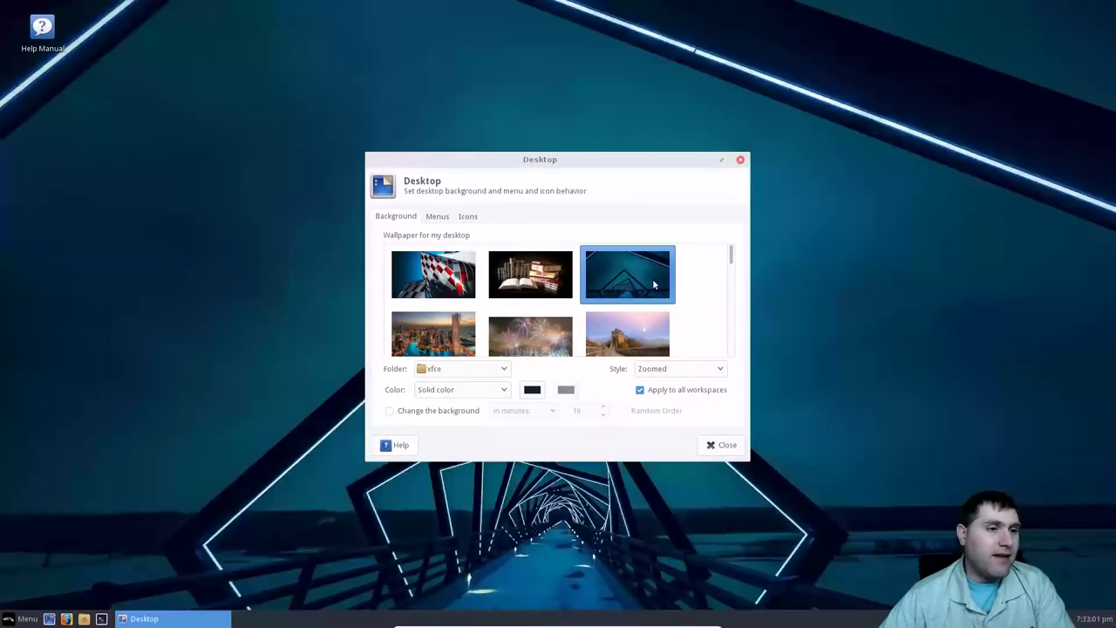
pyautogui.click(638, 336)
pyautogui.click(551, 324)
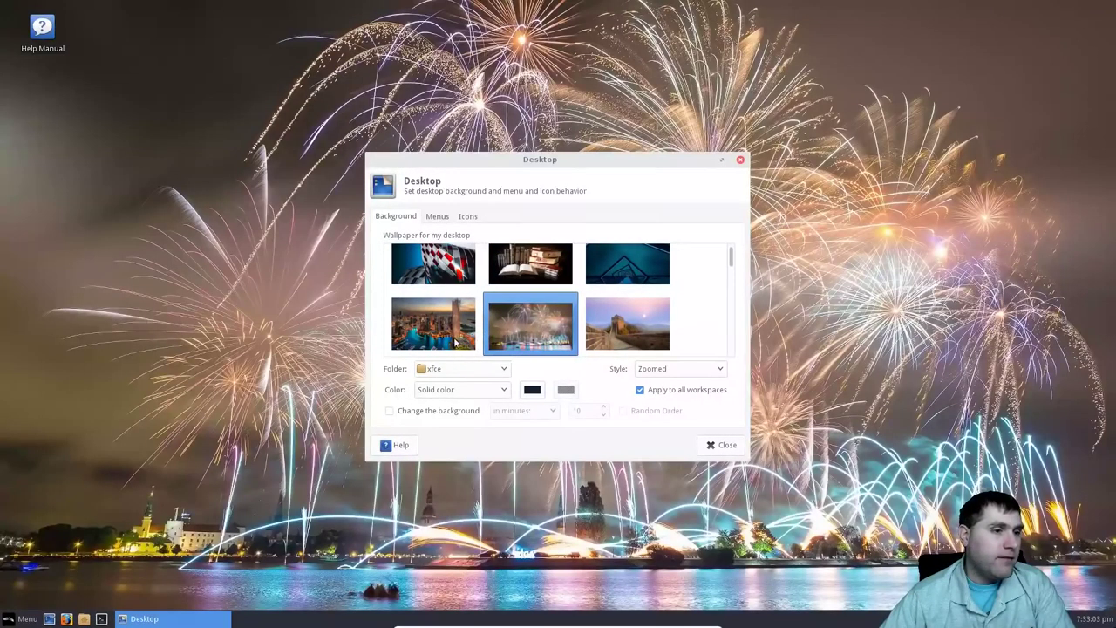
pyautogui.click(455, 342)
pyautogui.scroll(-3, 475, 327)
pyautogui.click(455, 290)
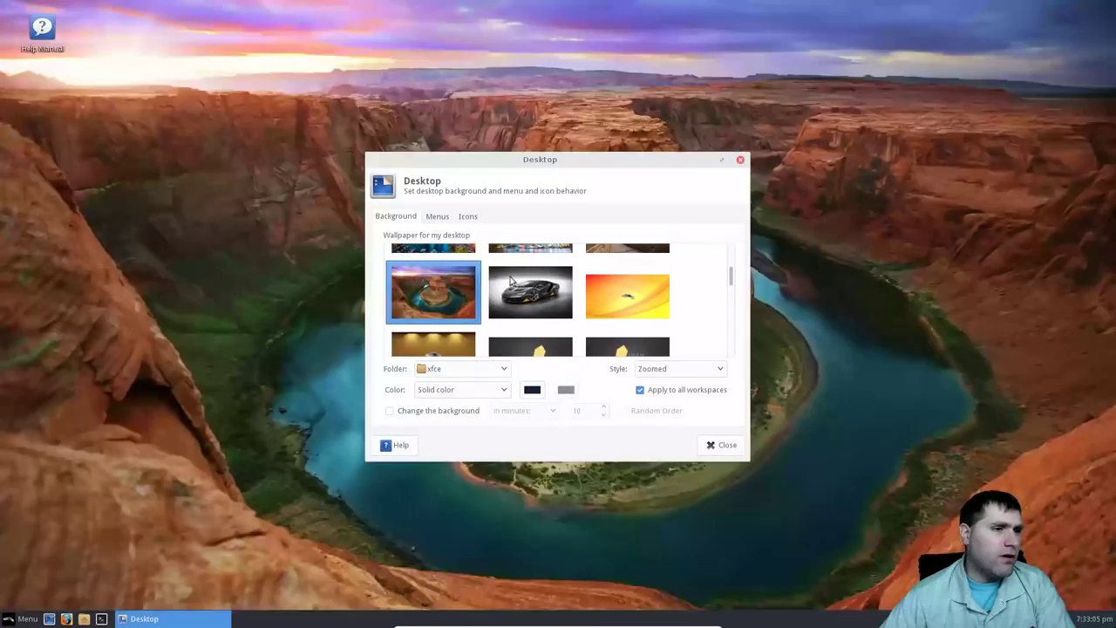
# Try the rocky sunset, glass pyramid, dark tufted and plain blue wallpapers.
pyautogui.moveTo(529, 161); pyautogui.dragTo(406, 121)
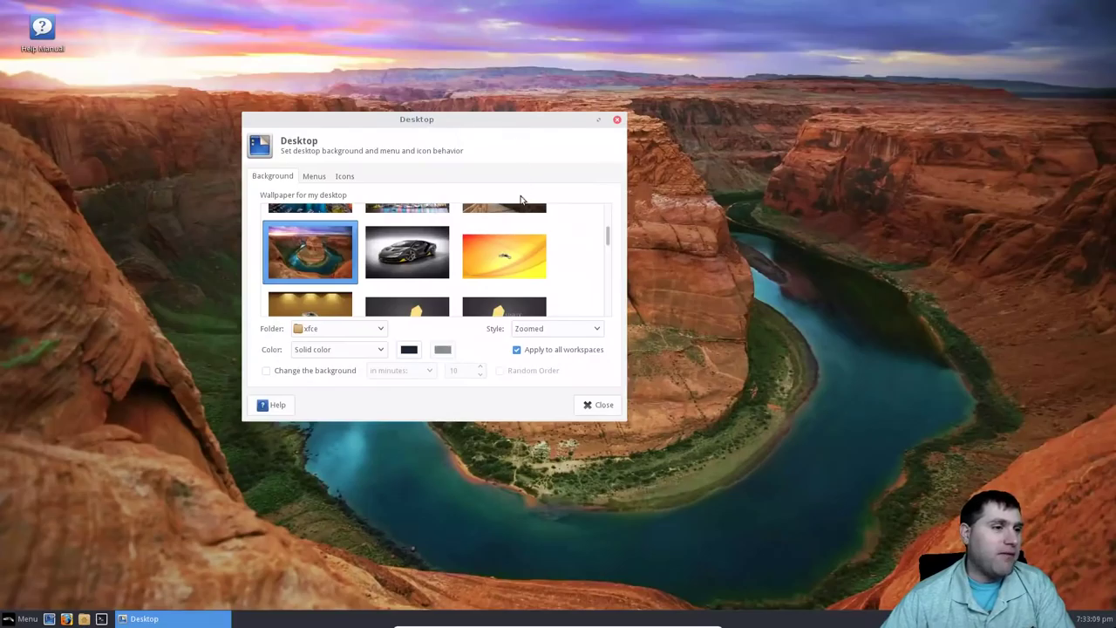
pyautogui.scroll(-3, 484, 253)
pyautogui.scroll(-5, 478, 259)
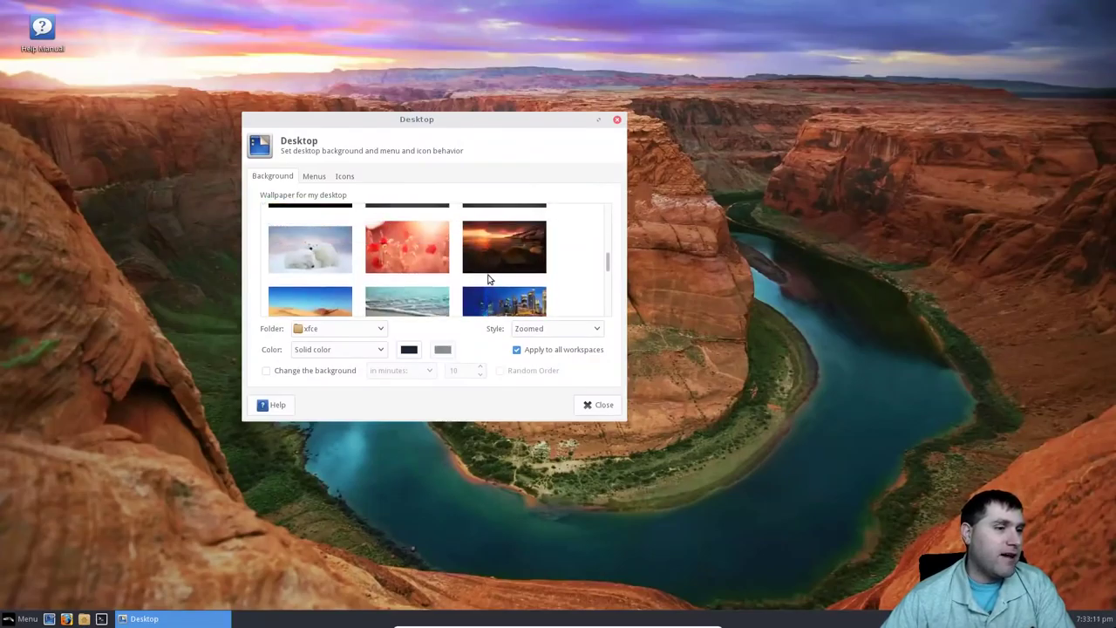
pyautogui.scroll(2, 475, 279)
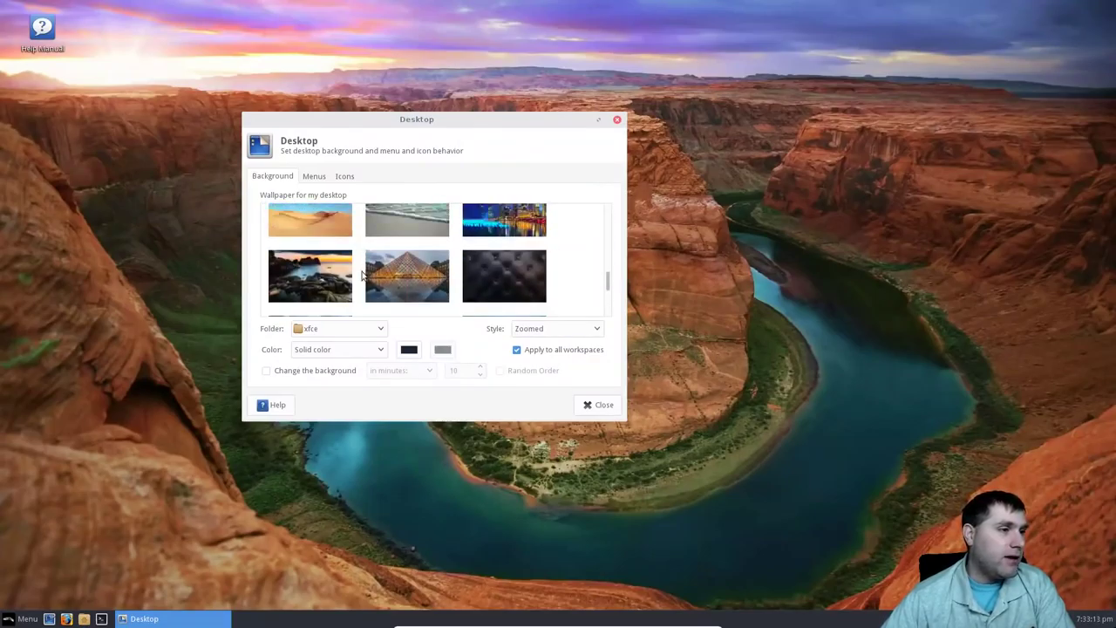
pyautogui.click(300, 295)
pyautogui.click(406, 275)
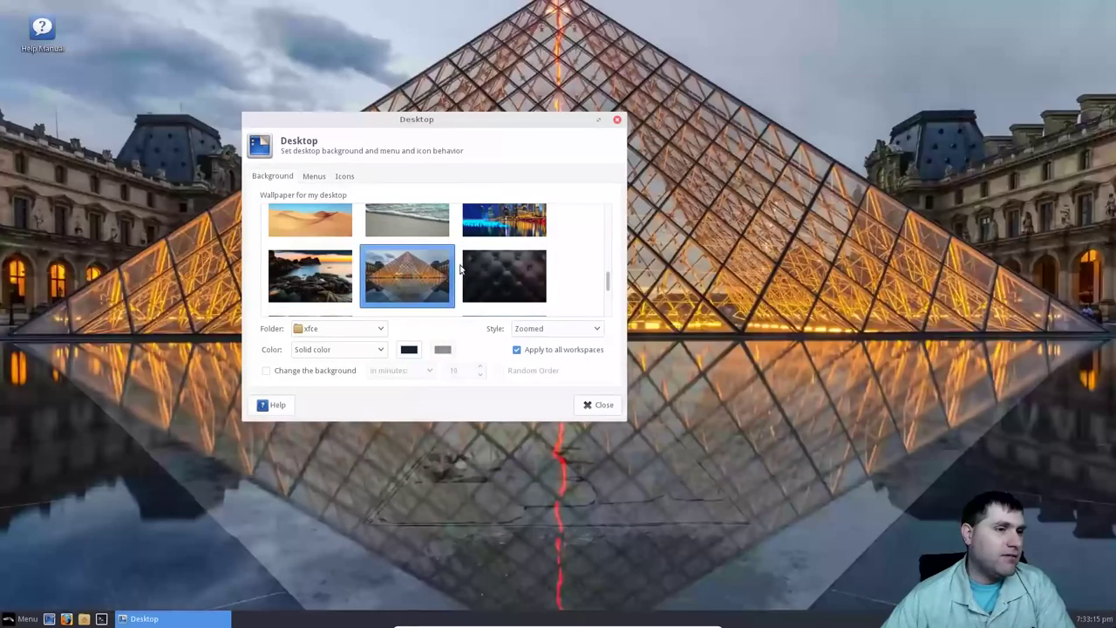
pyautogui.click(501, 278)
pyautogui.scroll(-3, 501, 283)
pyautogui.click(501, 259)
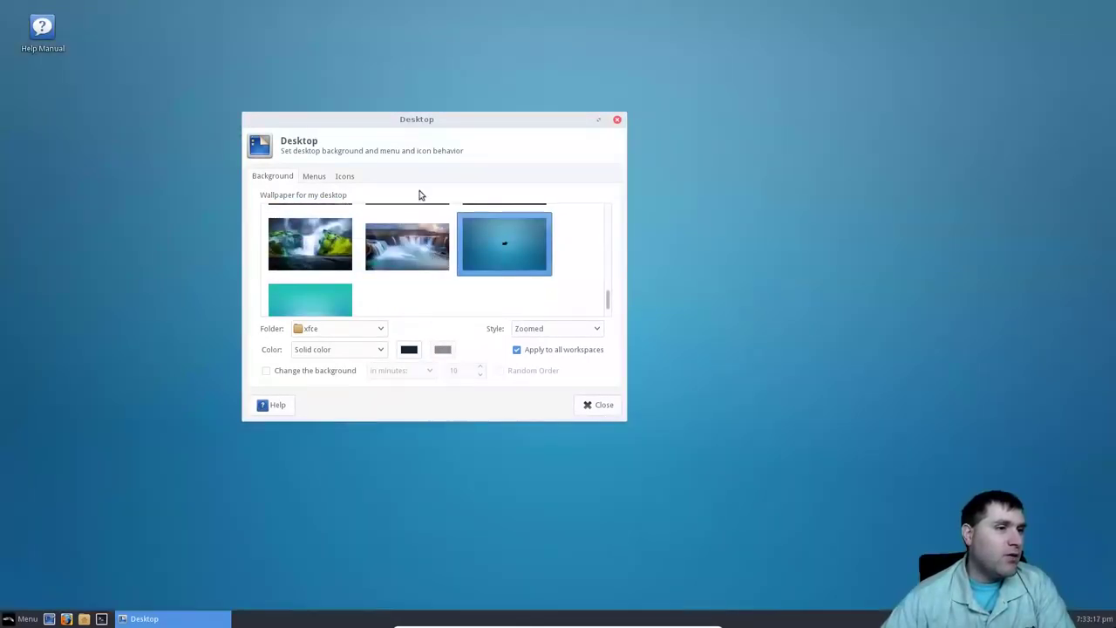
pyautogui.moveTo(448, 125); pyautogui.dragTo(478, 176)
# Try the teal, waterfall, orange wave and golden stage wallpapers.
pyautogui.scroll(-2, 477, 283)
pyautogui.scroll(-6, 477, 282)
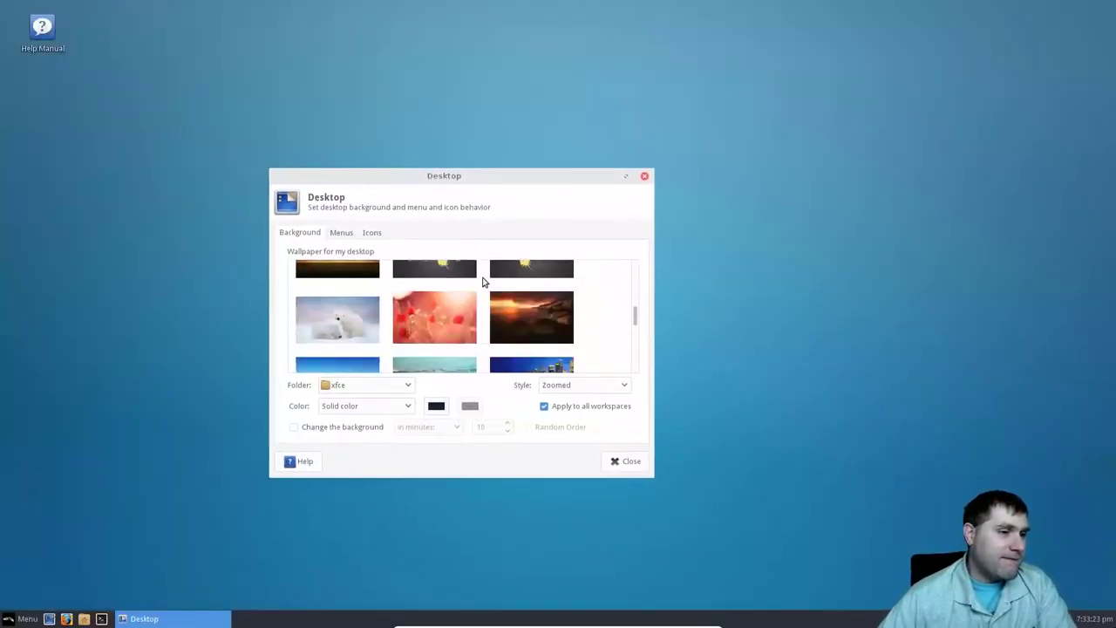
pyautogui.click(342, 349)
pyautogui.click(434, 281)
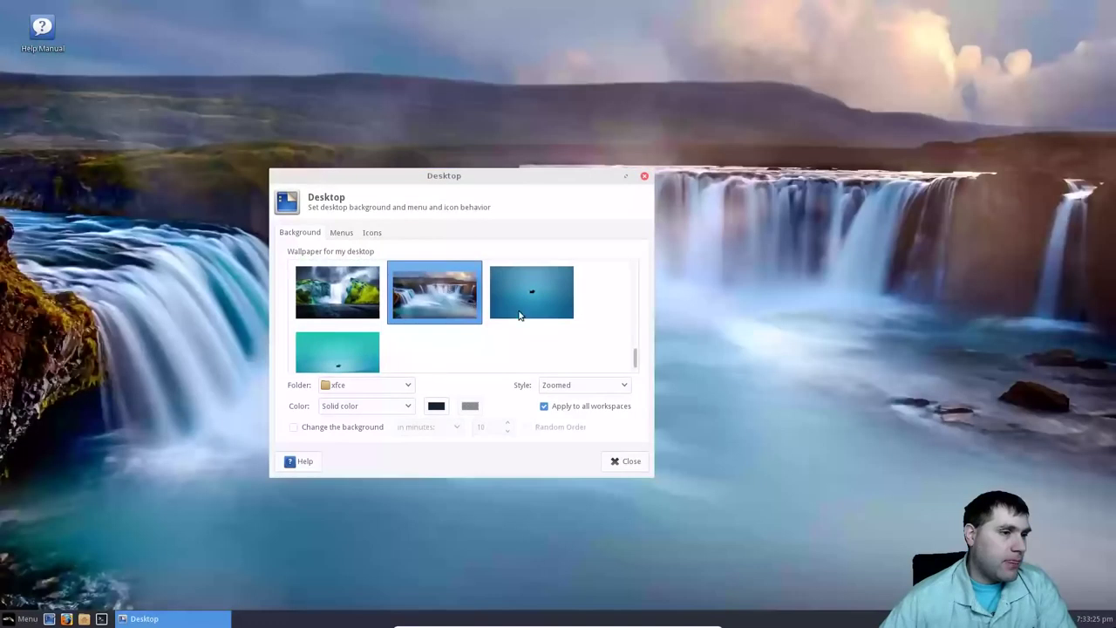
pyautogui.scroll(3, 447, 310)
pyautogui.scroll(5, 448, 314)
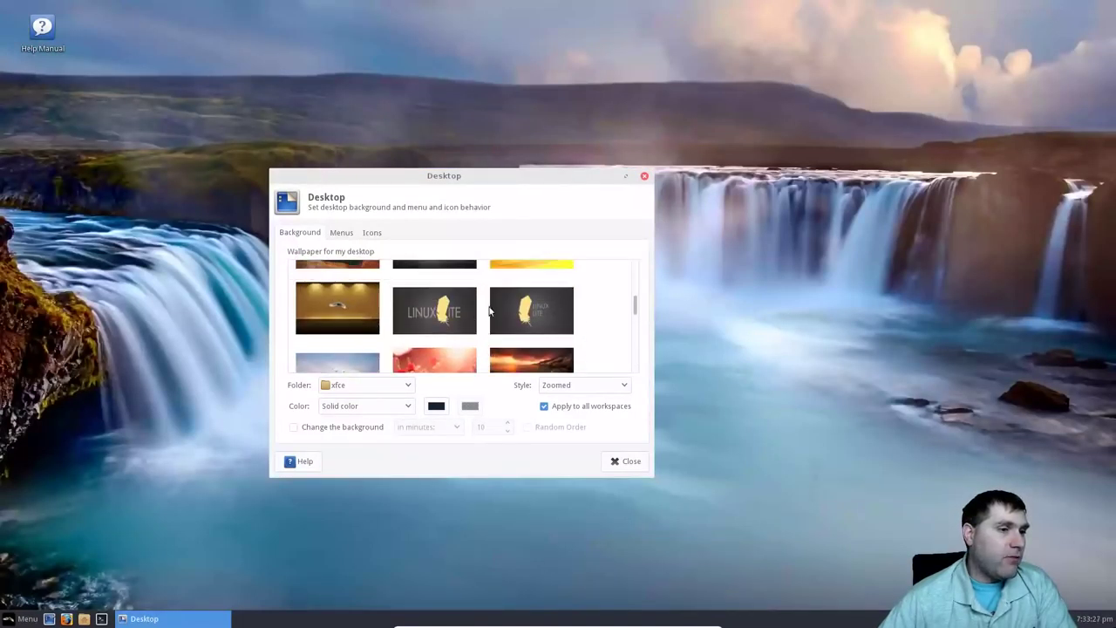
pyautogui.scroll(2, 531, 293)
pyautogui.click(533, 278)
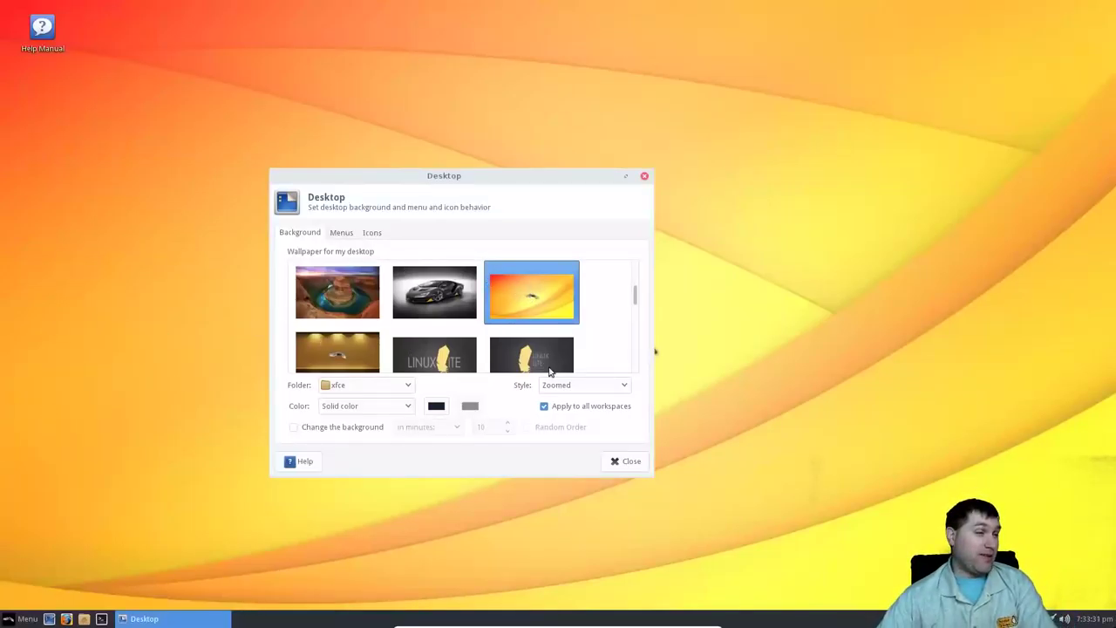
pyautogui.click(319, 358)
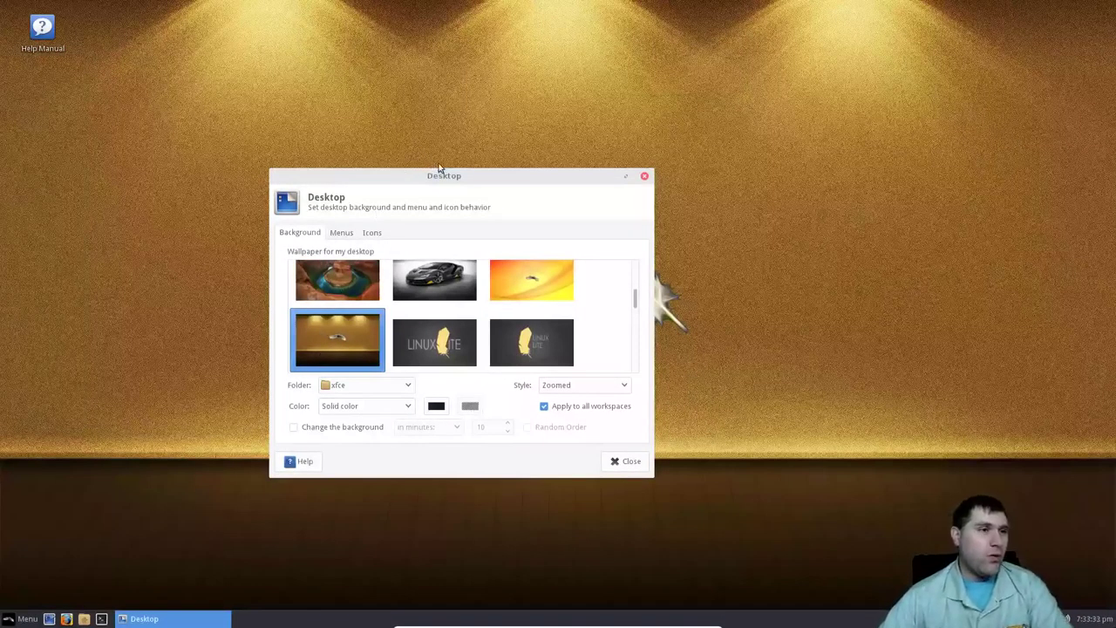
# Set the river canyon photo as the wallpaper and close Desktop settings.
pyautogui.moveTo(438, 168); pyautogui.dragTo(551, 170)
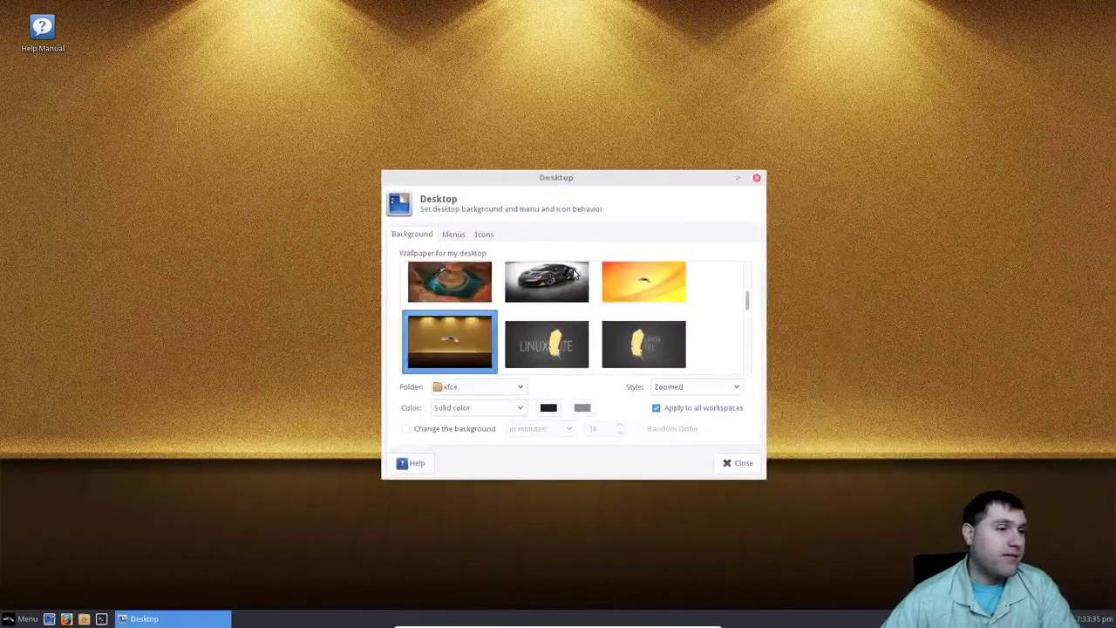
pyautogui.scroll(-6, 586, 303)
pyautogui.scroll(3, 568, 304)
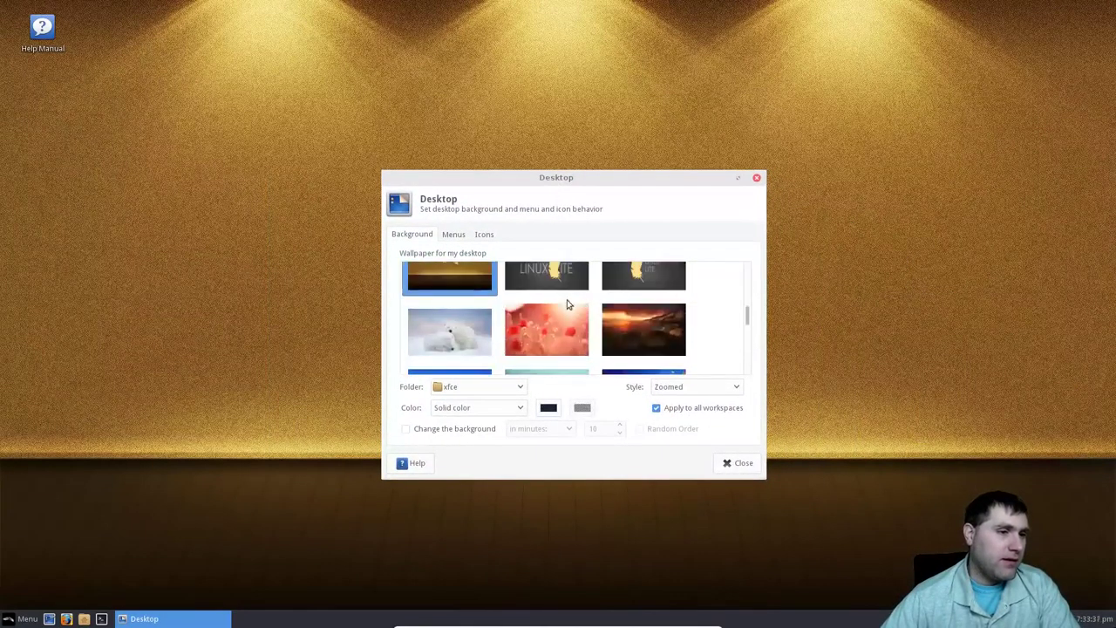
pyautogui.scroll(3, 568, 305)
pyautogui.click(443, 324)
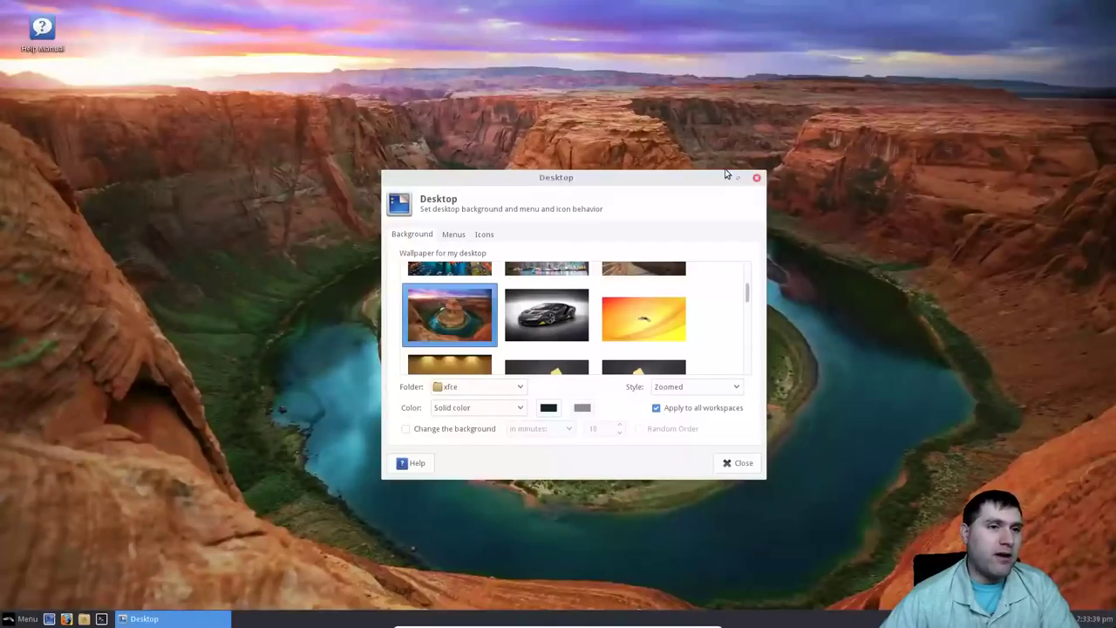
pyautogui.click(757, 179)
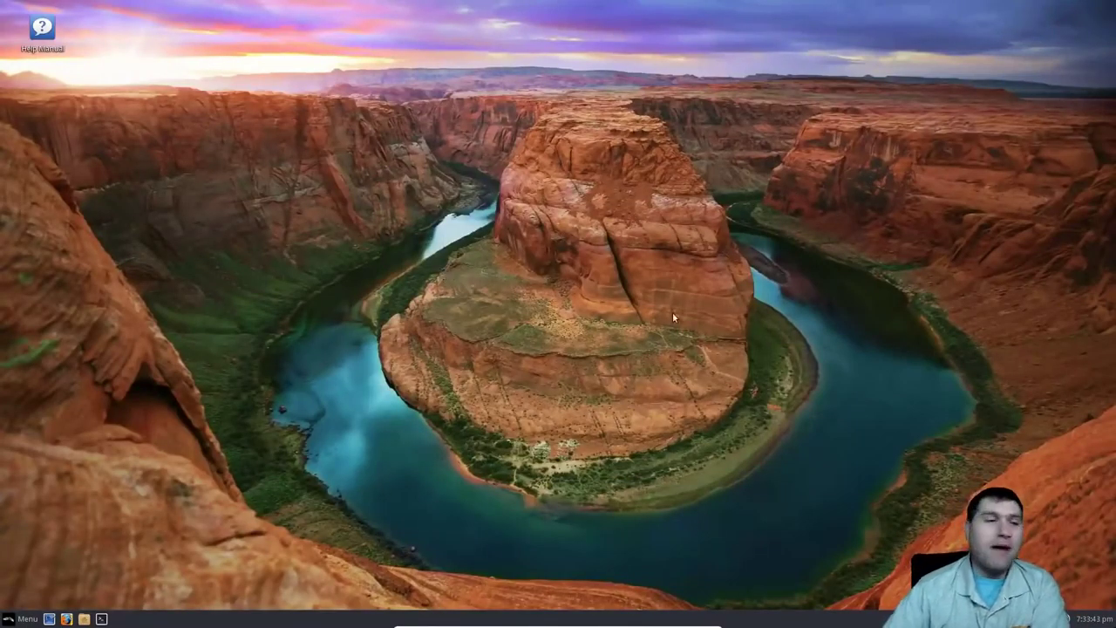
# On Desktop settings' Menus page, remove Applications from the desktop right-click menu and check it.
pyautogui.rightClick(581, 231)
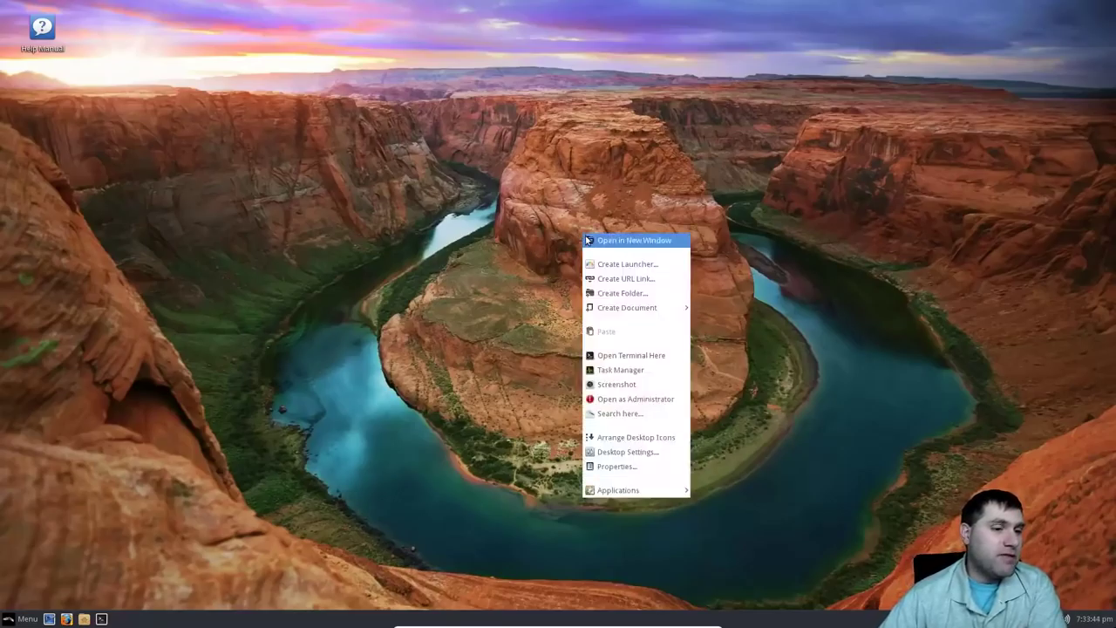
pyautogui.click(648, 454)
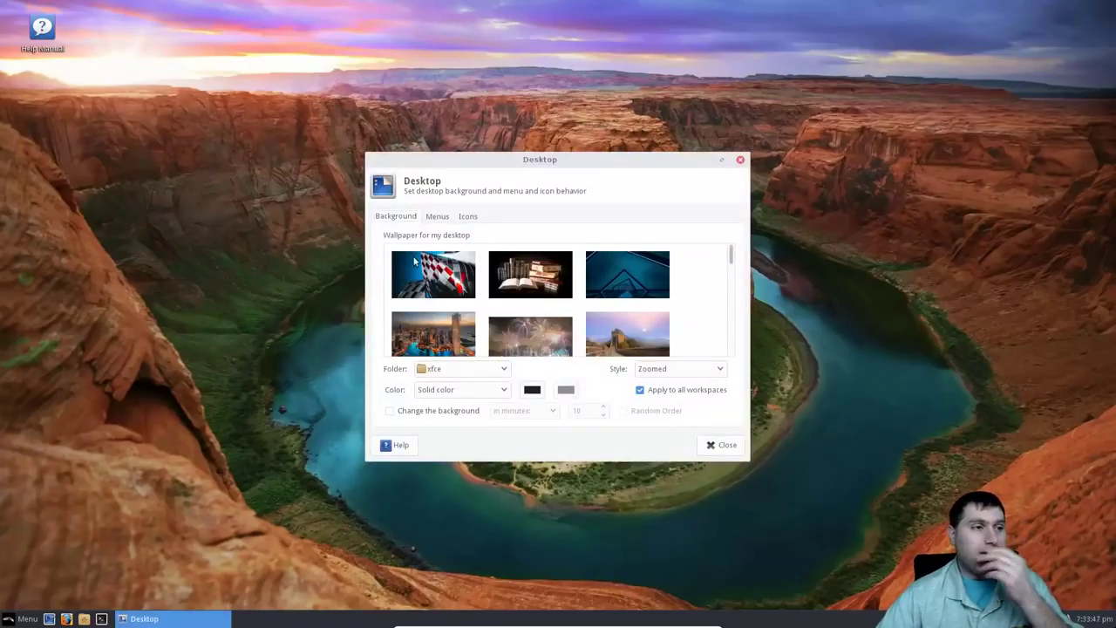
pyautogui.click(441, 216)
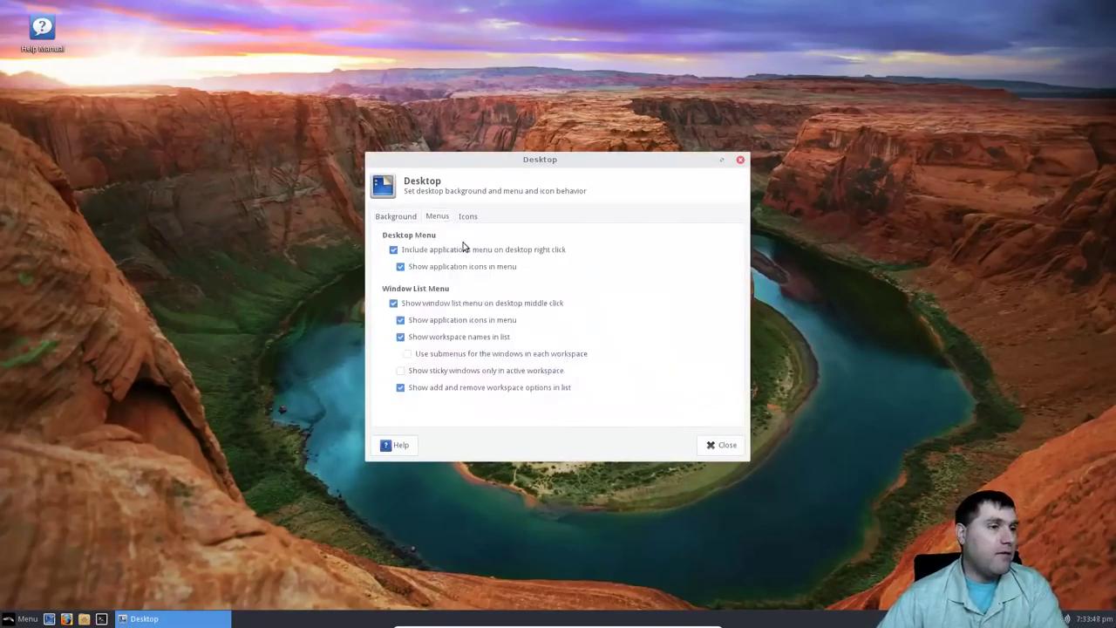
pyautogui.rightClick(145, 281)
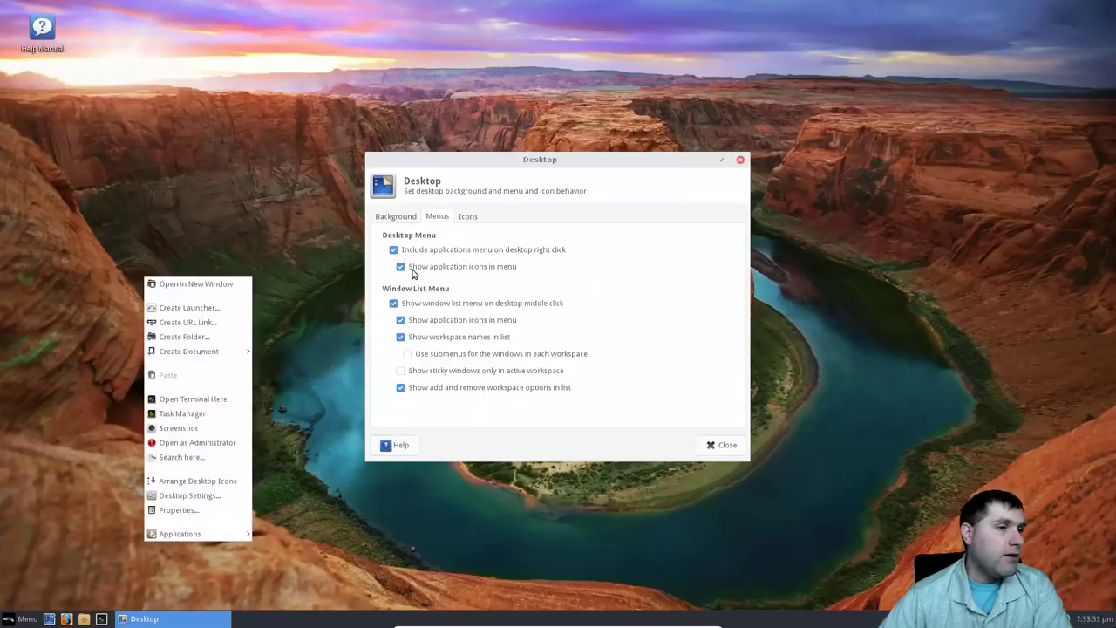
pyautogui.click(394, 251)
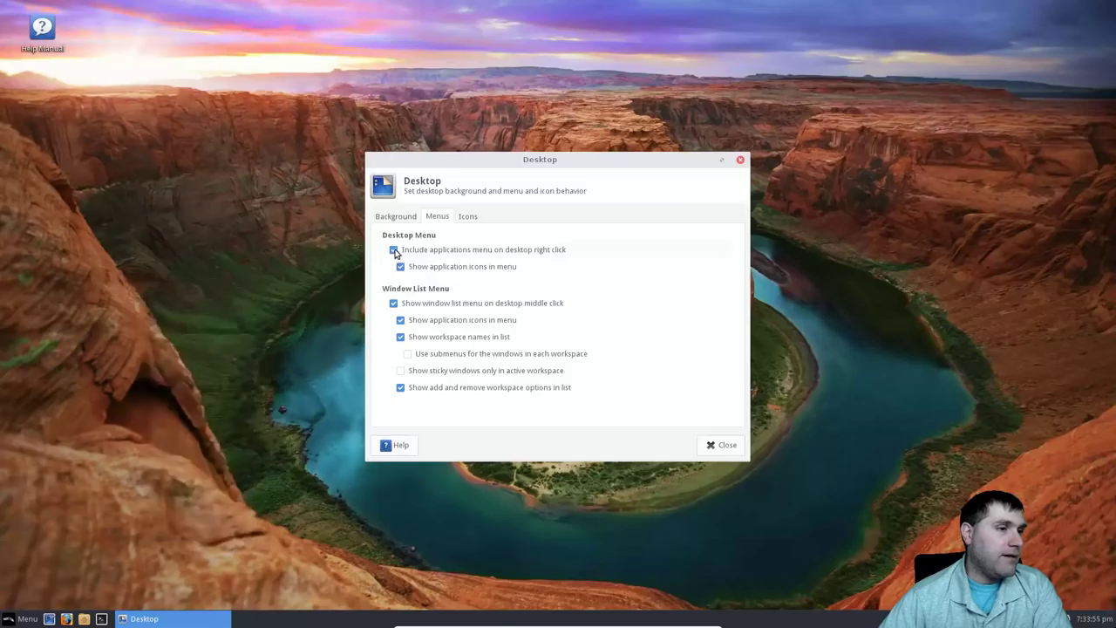
pyautogui.click(394, 251)
pyautogui.rightClick(250, 273)
pyautogui.click(623, 349)
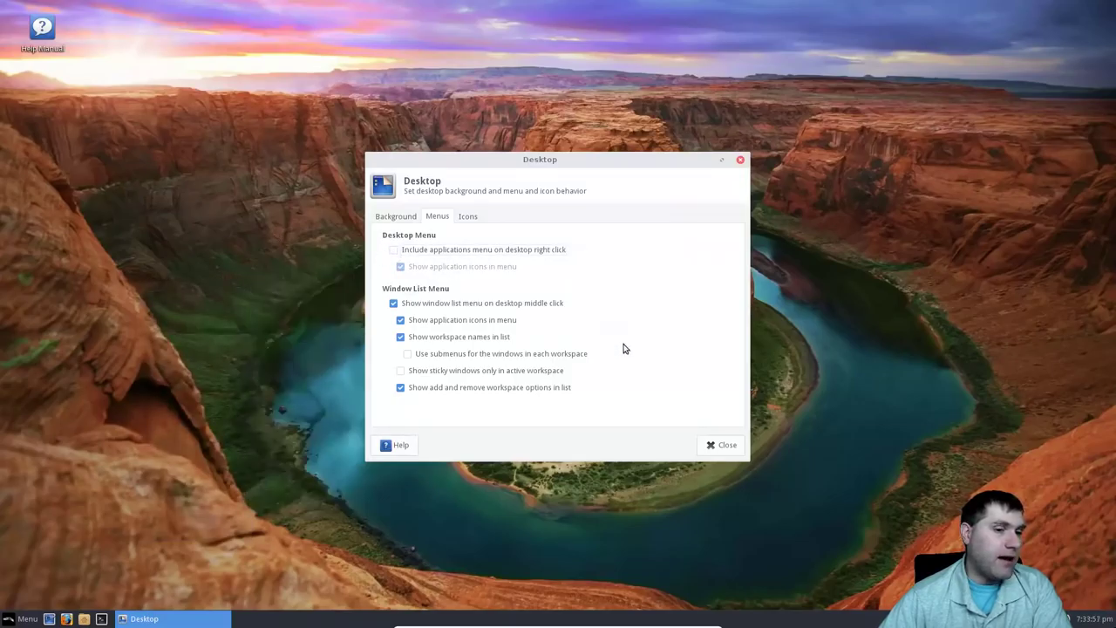
# Toggle the desktop Applications menu back on and off, checking the right-click menu each time.
pyautogui.rightClick(206, 336)
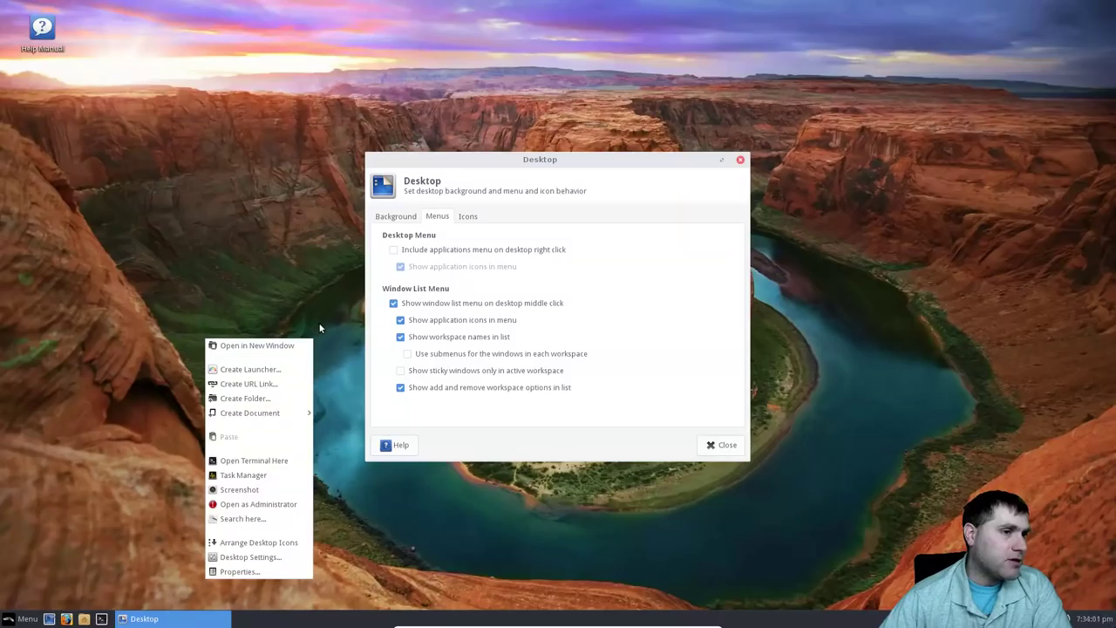
pyautogui.click(401, 258)
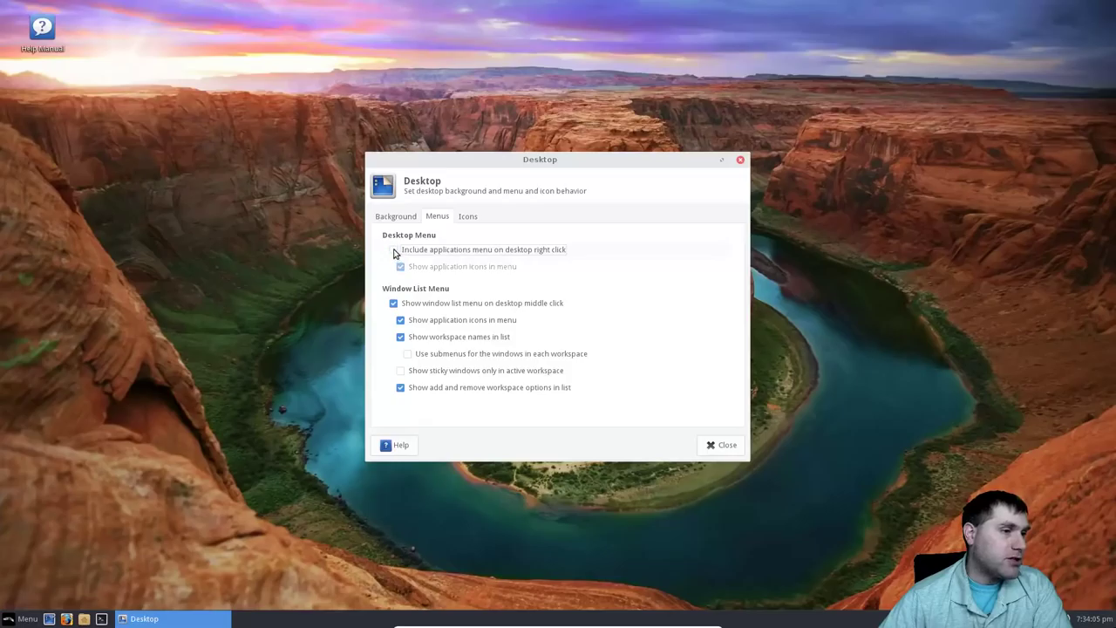
pyautogui.click(393, 251)
pyautogui.rightClick(200, 291)
pyautogui.moveTo(263, 547)
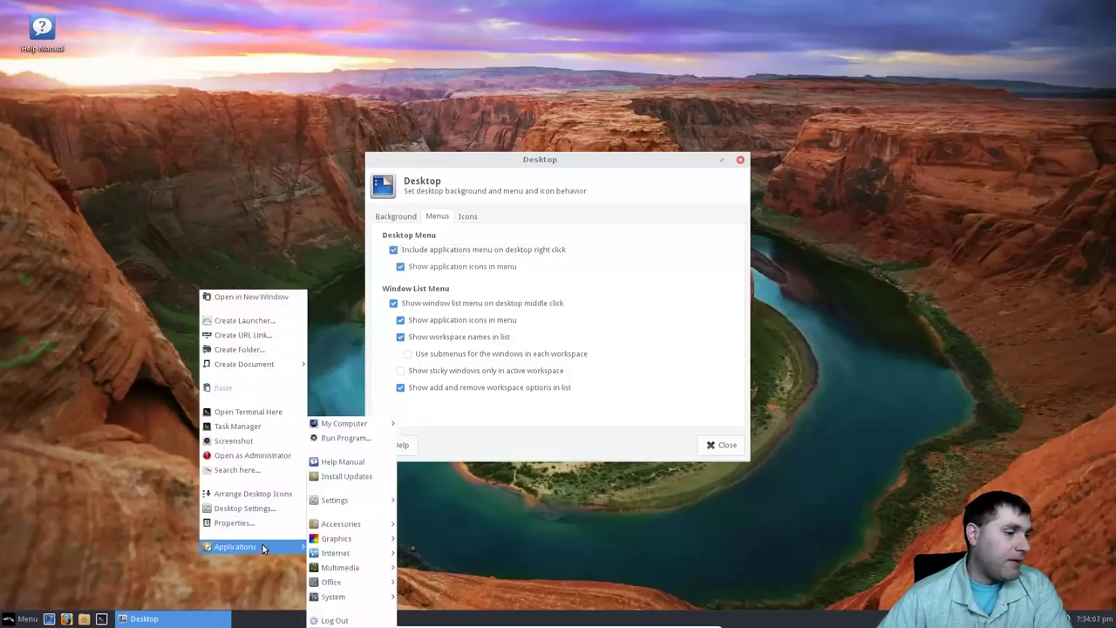
pyautogui.click(411, 255)
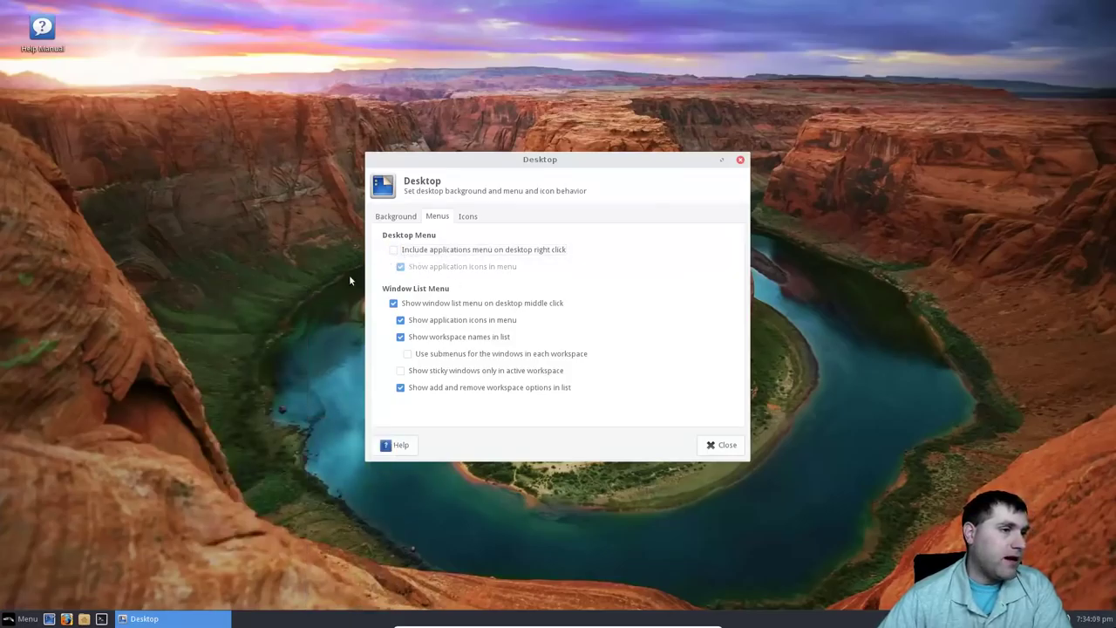
pyautogui.rightClick(309, 307)
pyautogui.click(374, 544)
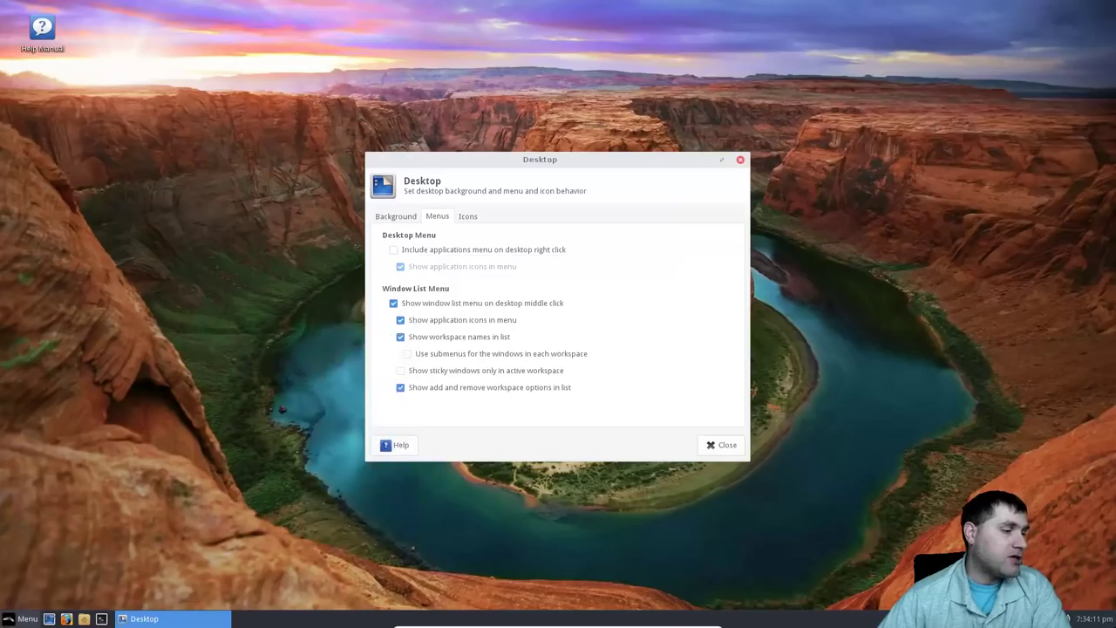
# View My Computer in the main menu, then re-enable the desktop Applications menu.
pyautogui.click(27, 618)
pyautogui.click(43, 388)
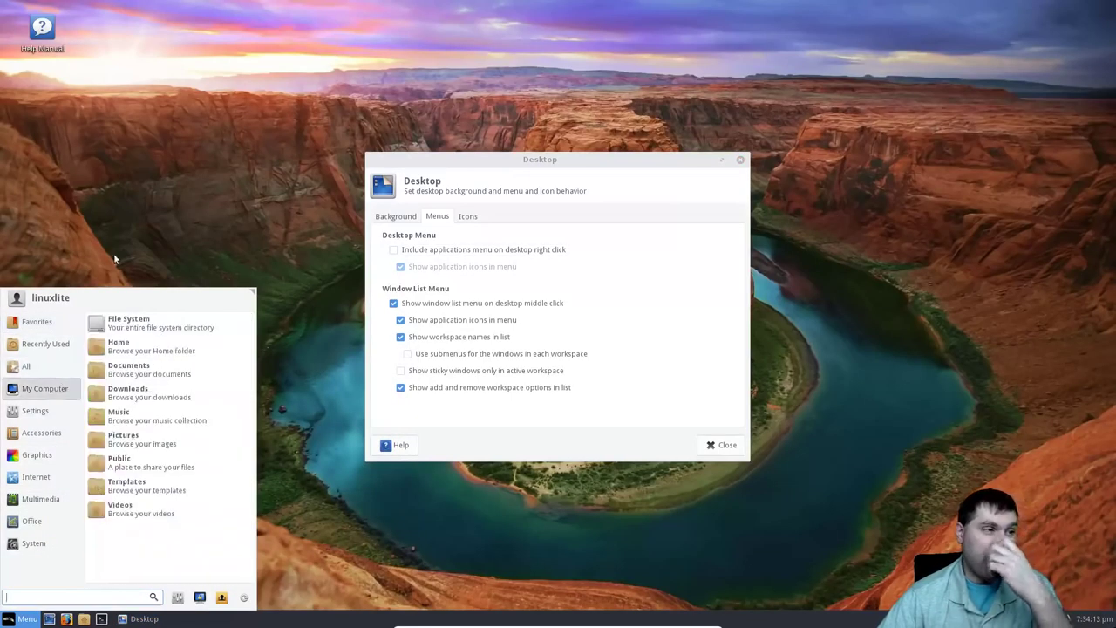
pyautogui.click(374, 241)
pyautogui.click(393, 250)
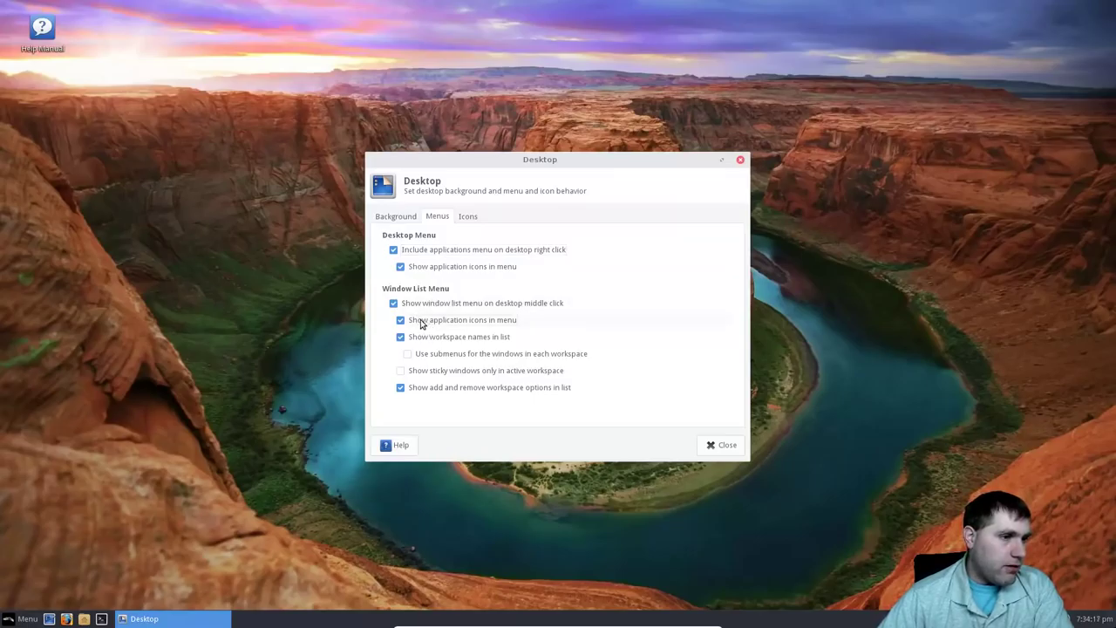
# Hide and then restore window list icons and workspace names, then go to the Icons page.
pyautogui.click(419, 323)
pyautogui.rightClick(234, 351)
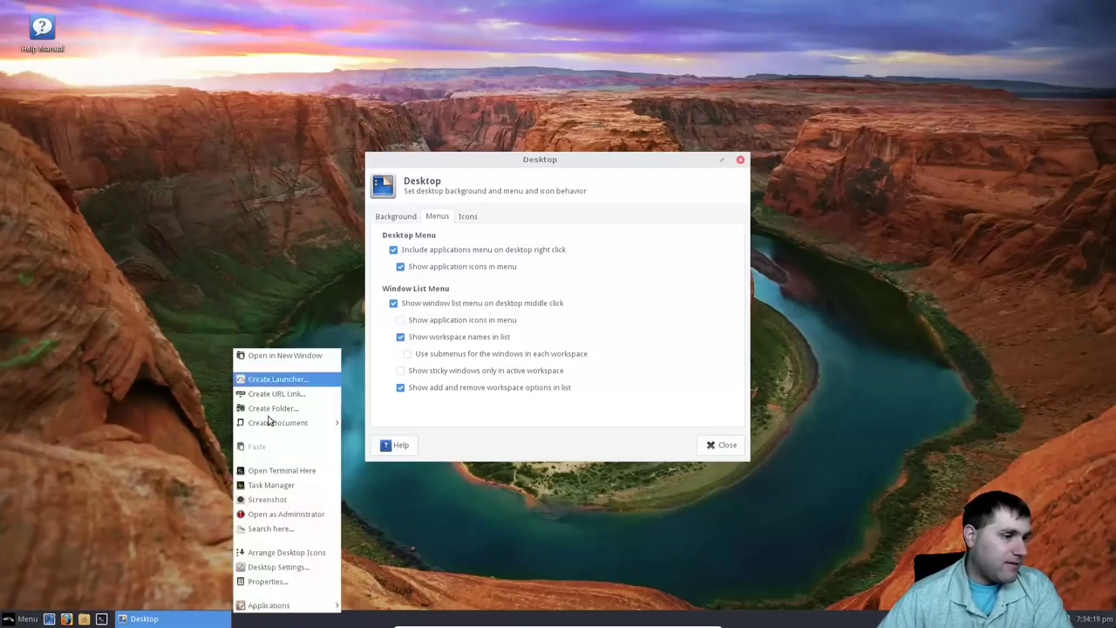
pyautogui.click(403, 340)
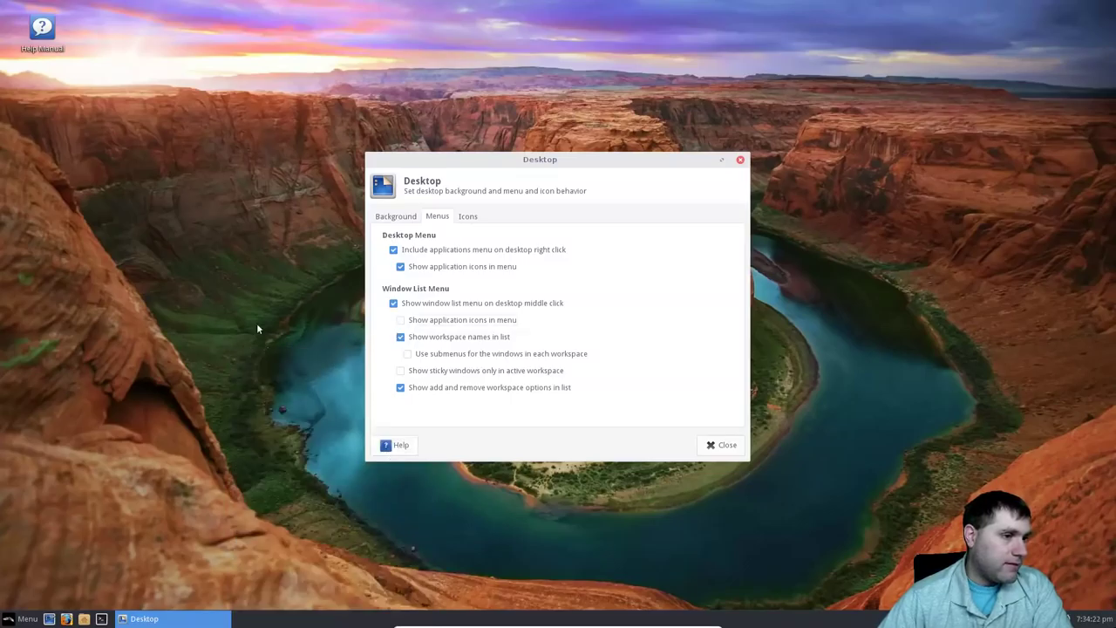
pyautogui.click(400, 337)
pyautogui.rightClick(176, 356)
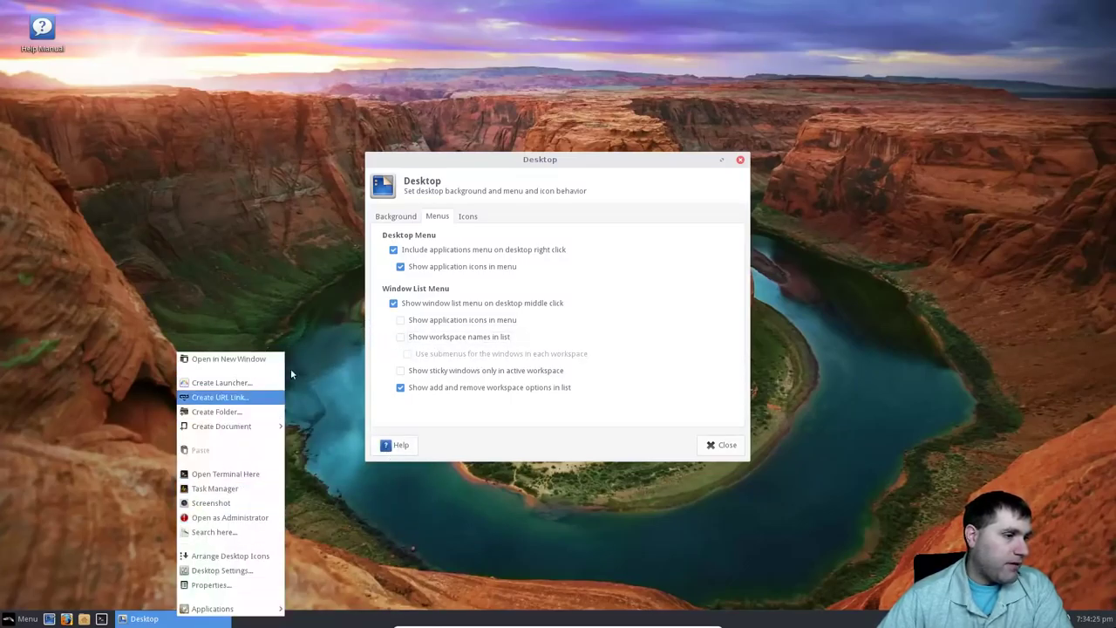
pyautogui.click(405, 340)
pyautogui.click(401, 320)
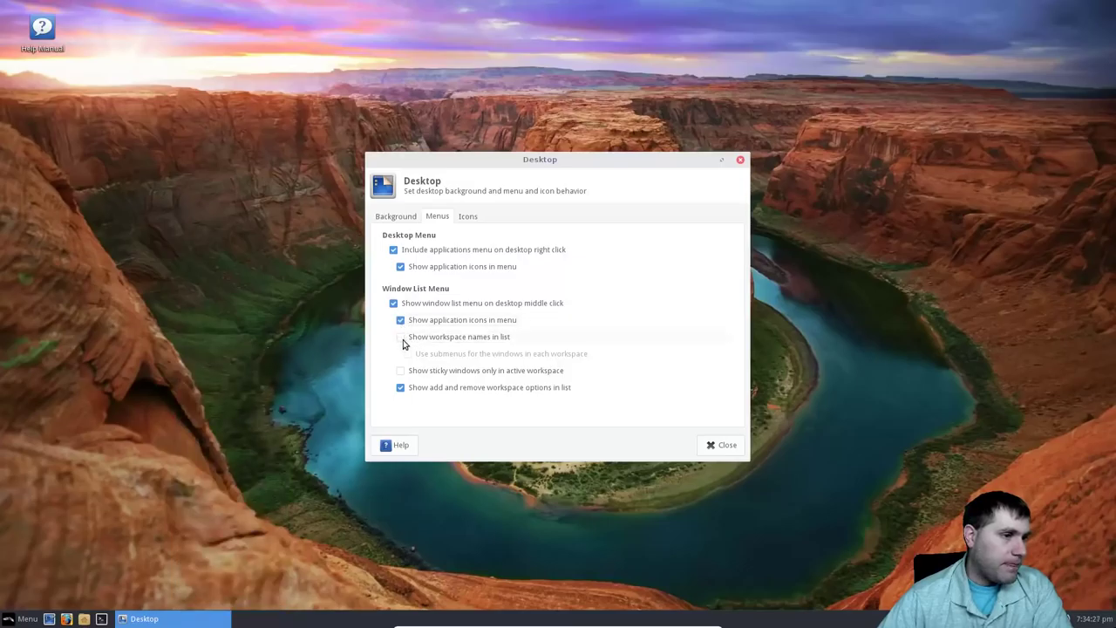
pyautogui.click(401, 337)
pyautogui.click(468, 219)
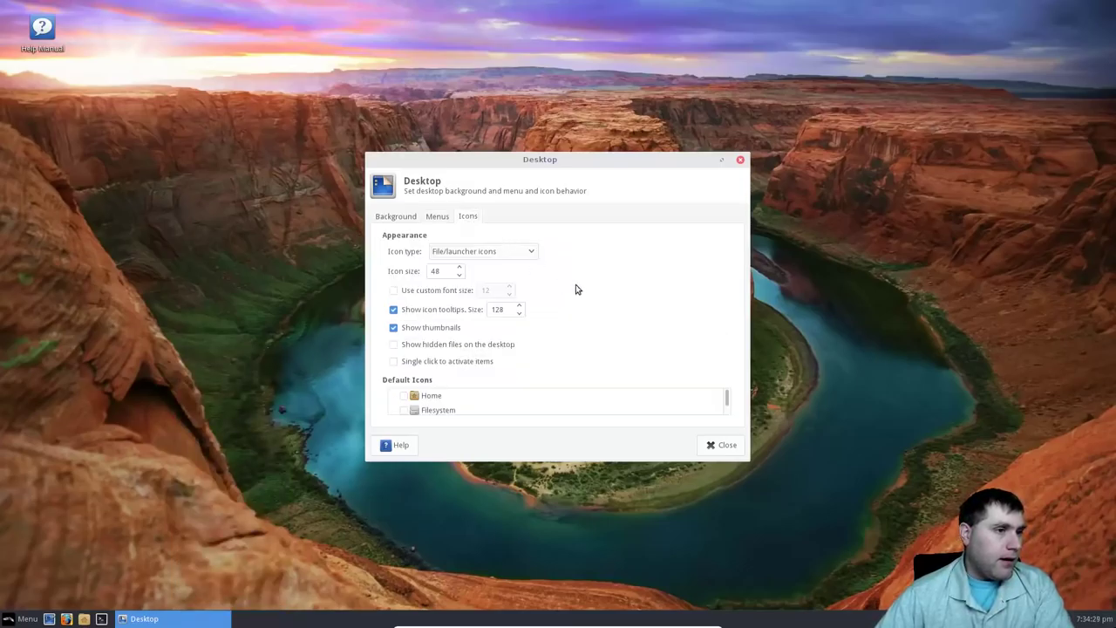
# Keep File/launcher icons, tick Home and Trash under Default Icons, and close Desktop settings.
pyautogui.click(526, 253)
pyautogui.click(525, 251)
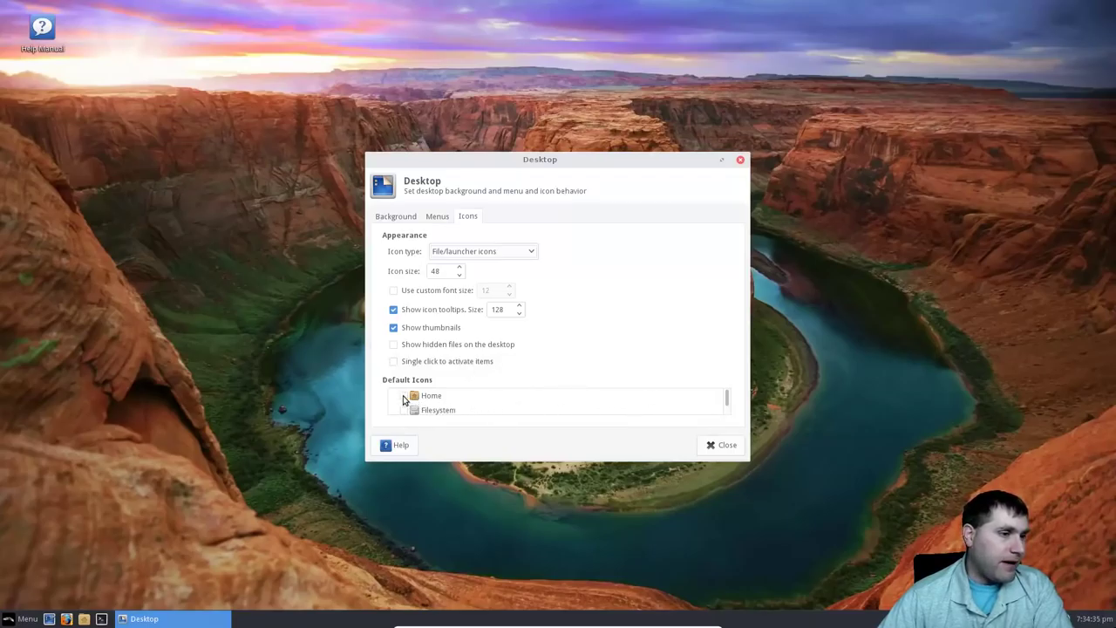
pyautogui.click(406, 397)
pyautogui.scroll(-2, 727, 394)
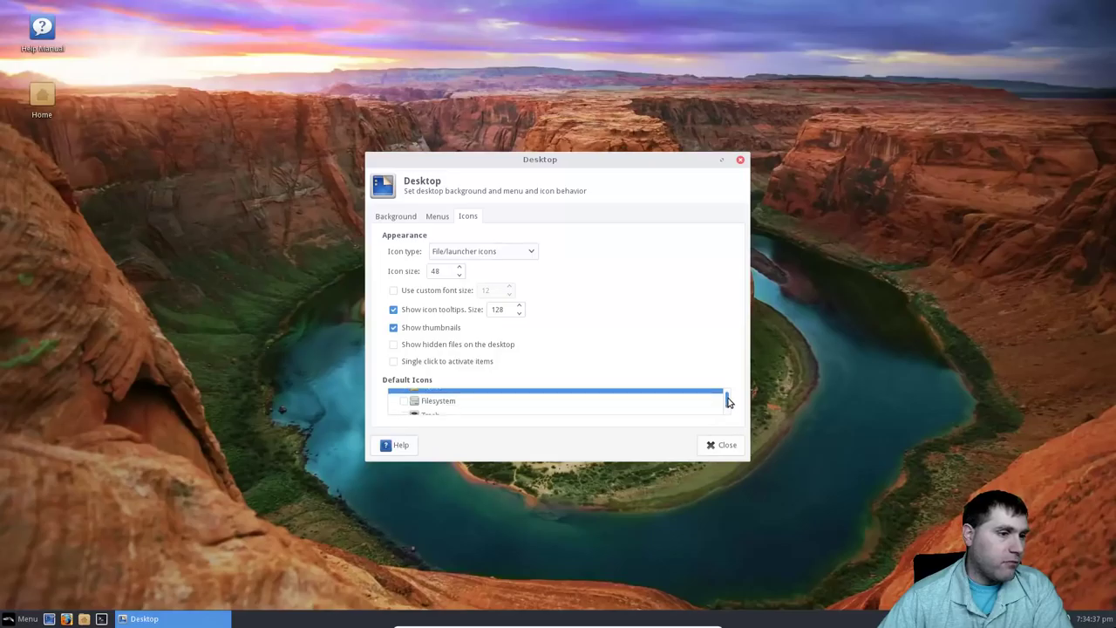
pyautogui.click(405, 395)
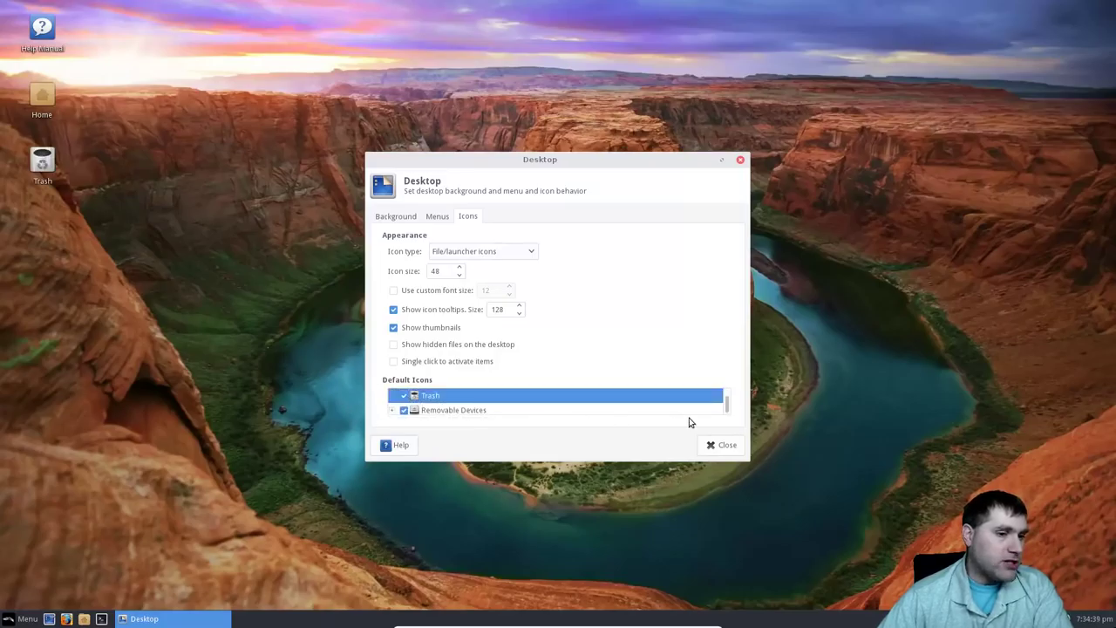
pyautogui.click(720, 446)
# Open and dismiss the desktop right-click menu and the application menu.
pyautogui.rightClick(243, 149)
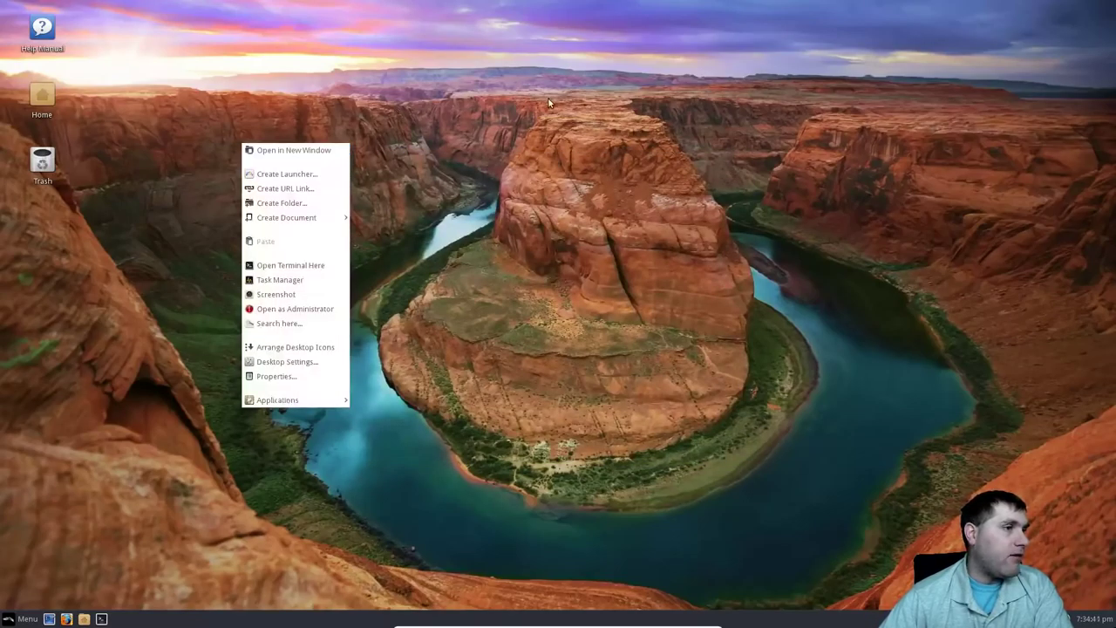
pyautogui.click(28, 30)
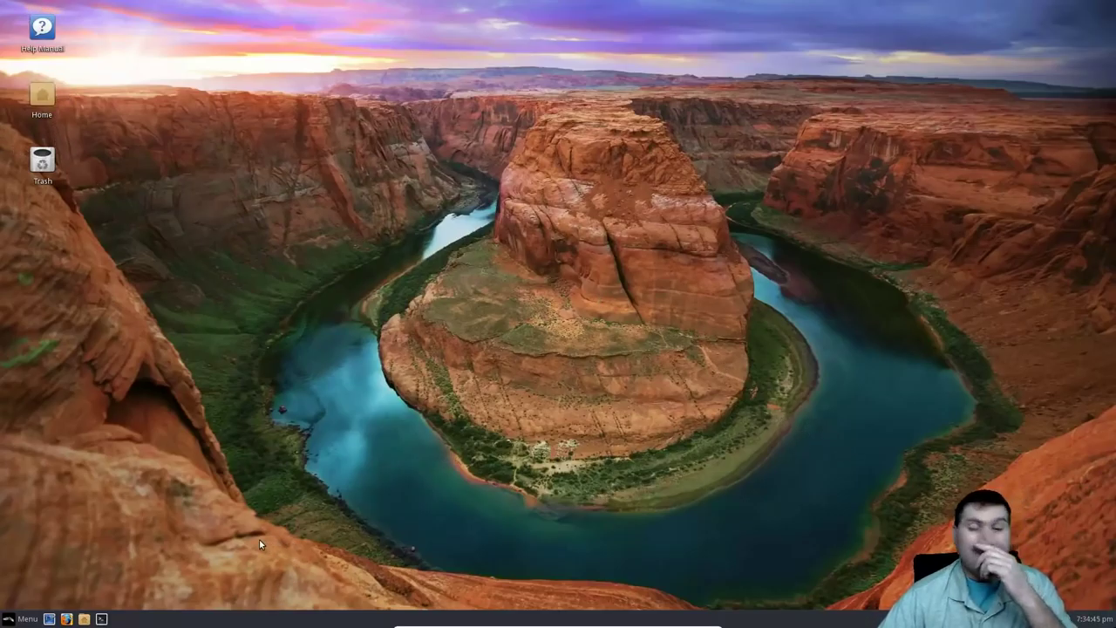
pyautogui.click(29, 619)
pyautogui.click(29, 619)
# Open the panel separator's properties from the panel's right-click menu, then close them.
pyautogui.rightClick(235, 620)
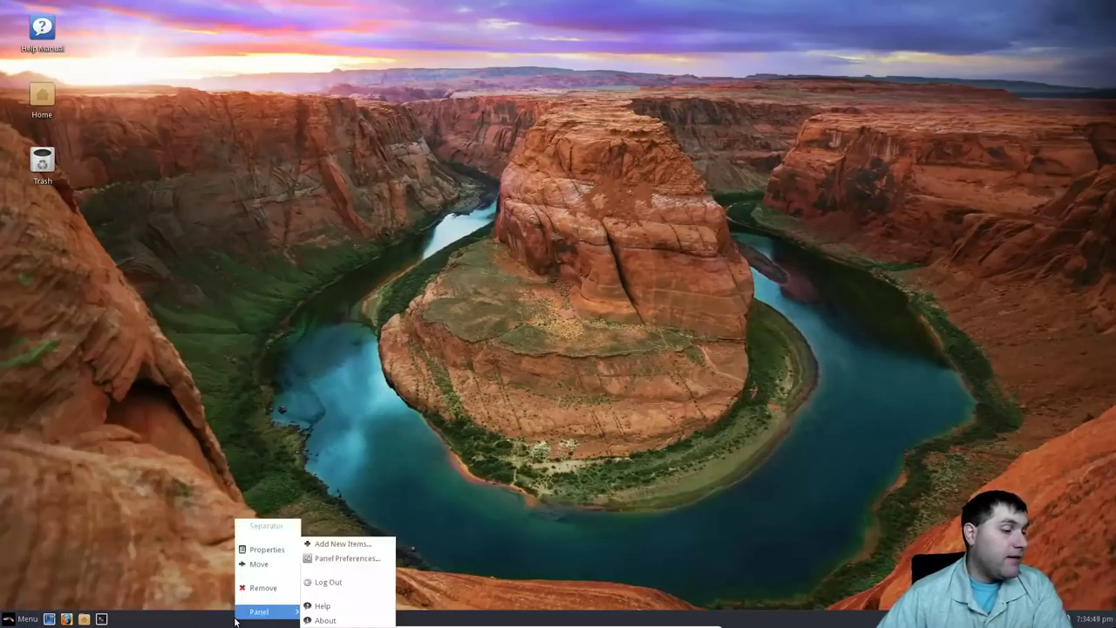
pyautogui.click(266, 549)
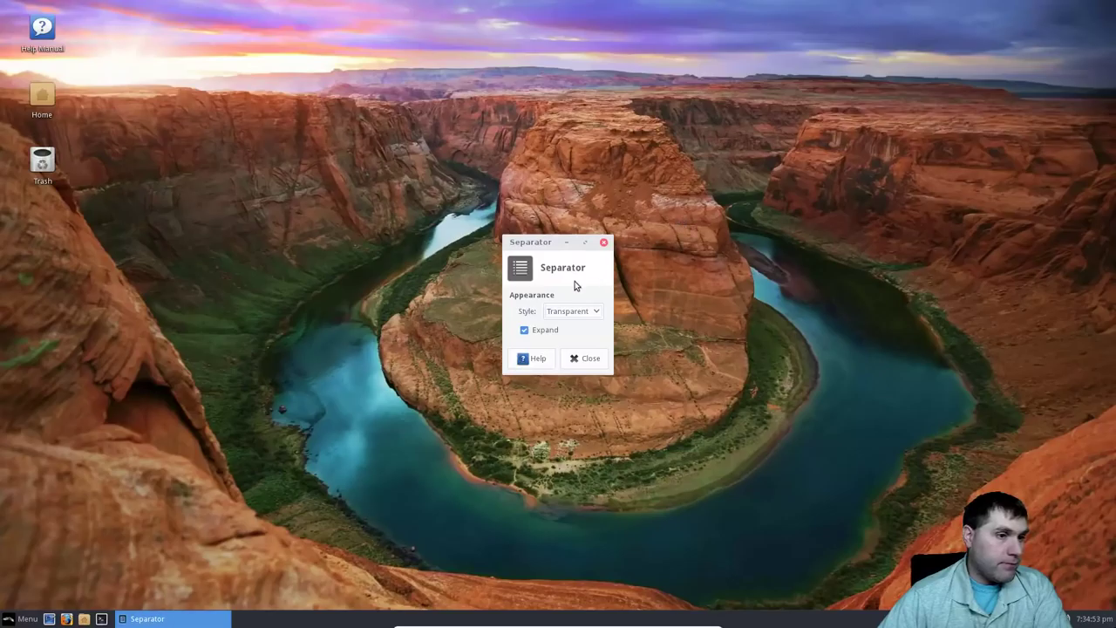
pyautogui.click(438, 449)
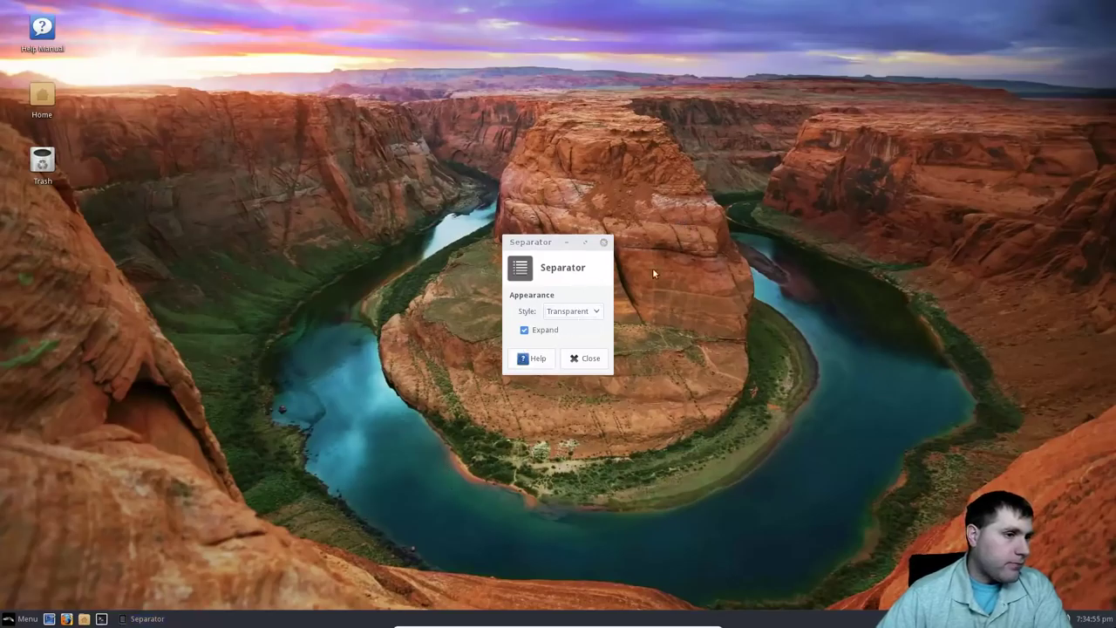
pyautogui.click(606, 242)
# Open Panel > Panel Preferences… from the panel's right-click menu.
pyautogui.rightClick(335, 621)
pyautogui.moveTo(363, 618)
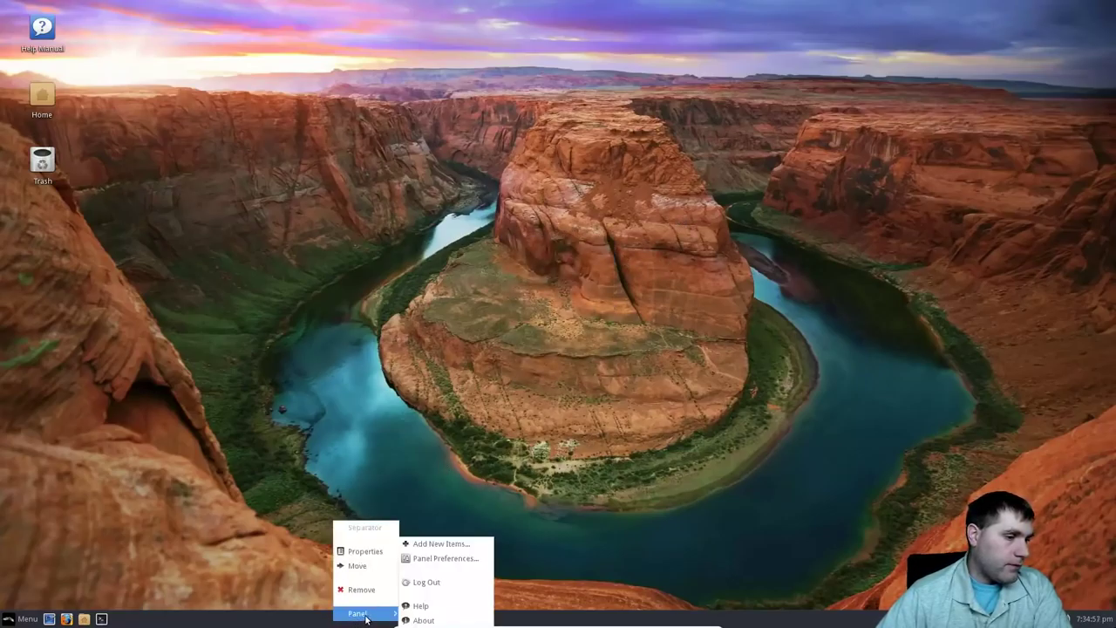
pyautogui.click(446, 558)
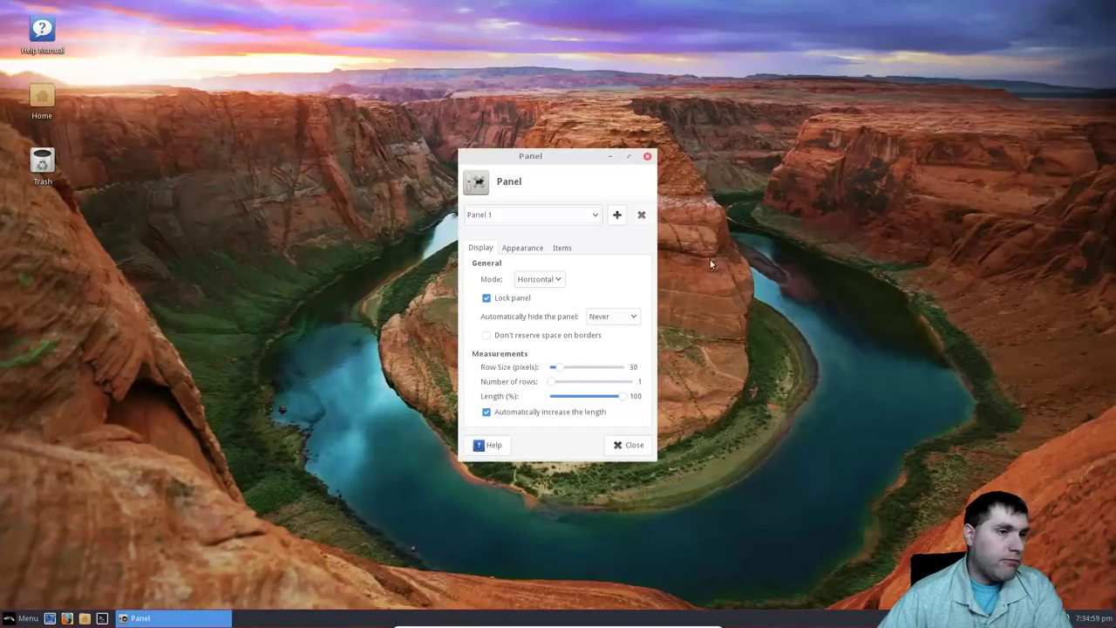
pyautogui.click(493, 301)
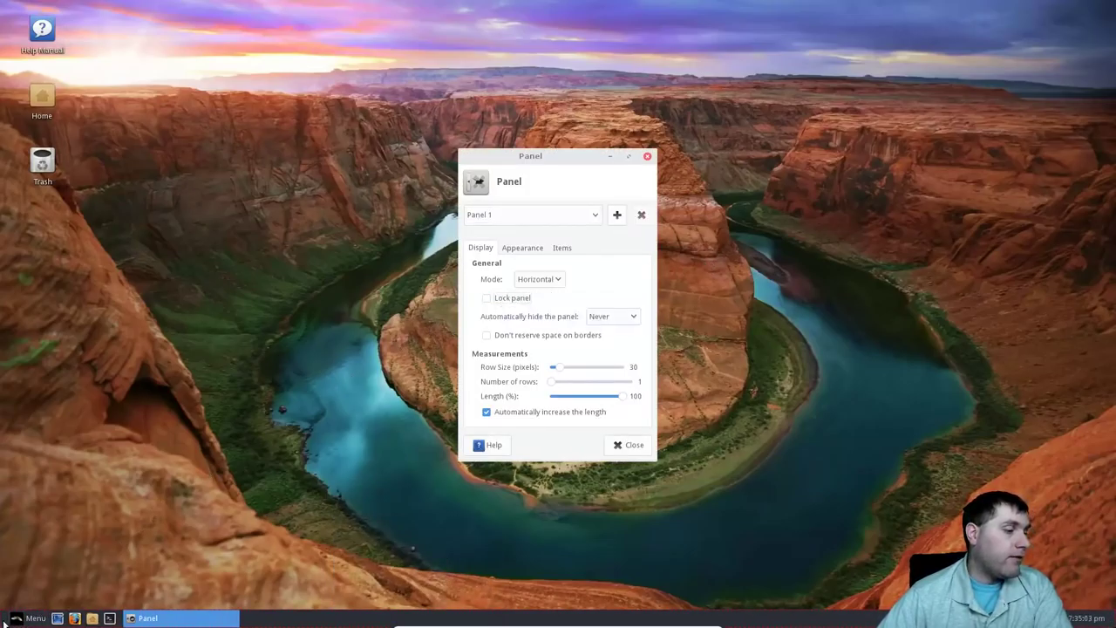
pyautogui.moveTo(5, 621); pyautogui.dragTo(19, 5)
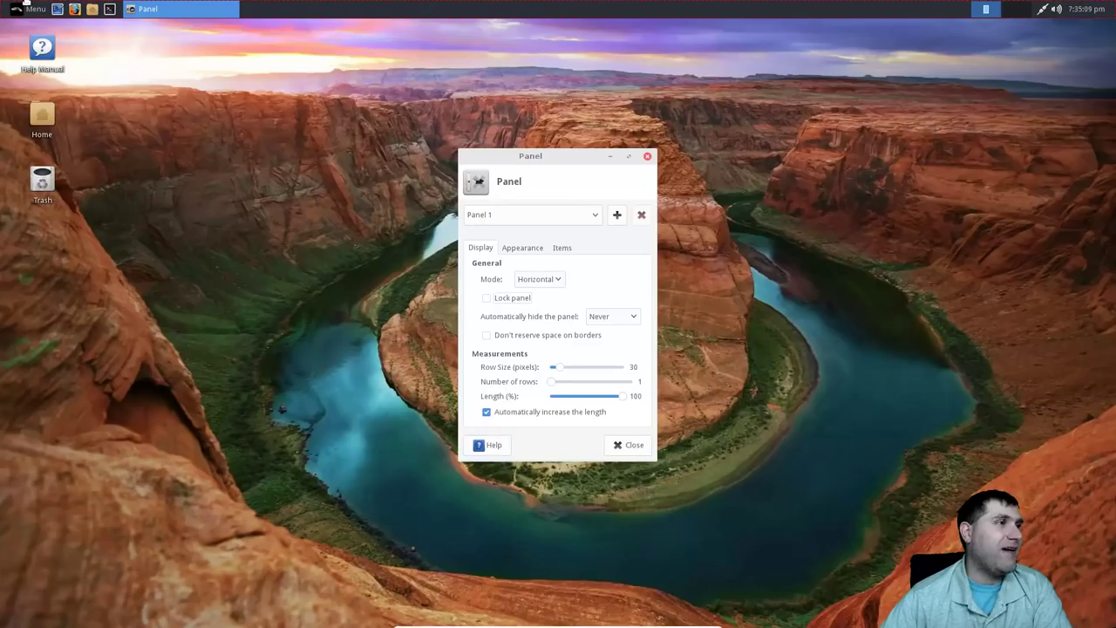
pyautogui.moveTo(23, 28)
pyautogui.mouseDown()
pyautogui.moveTo(25, 593)
pyautogui.moveTo(19, 9)
pyautogui.mouseUp()
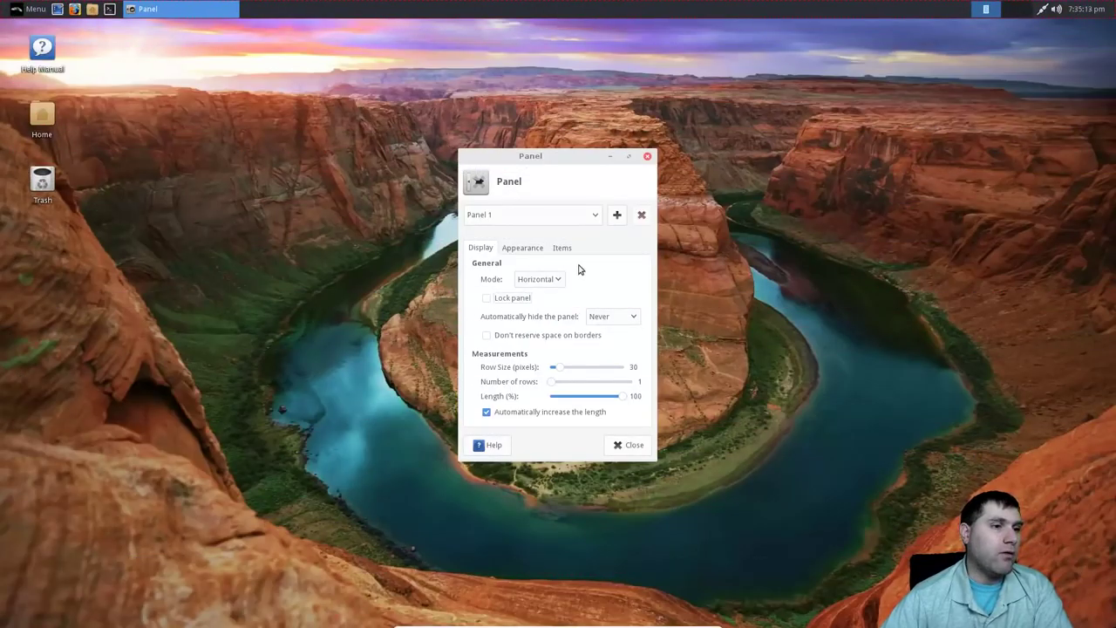
pyautogui.click(561, 284)
pyautogui.click(541, 294)
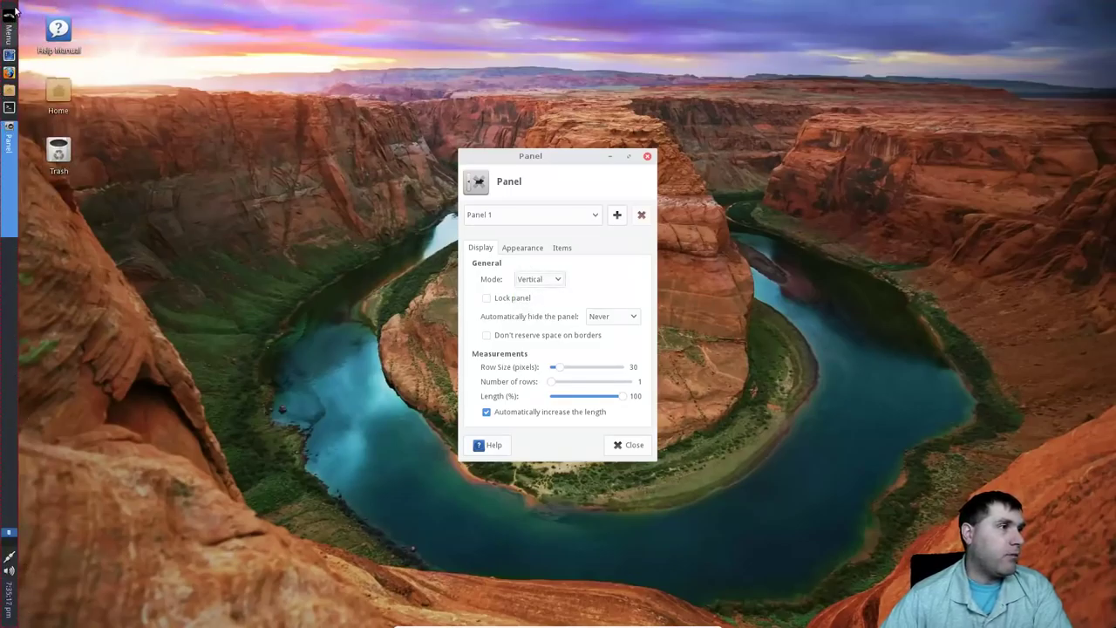
pyautogui.click(550, 285)
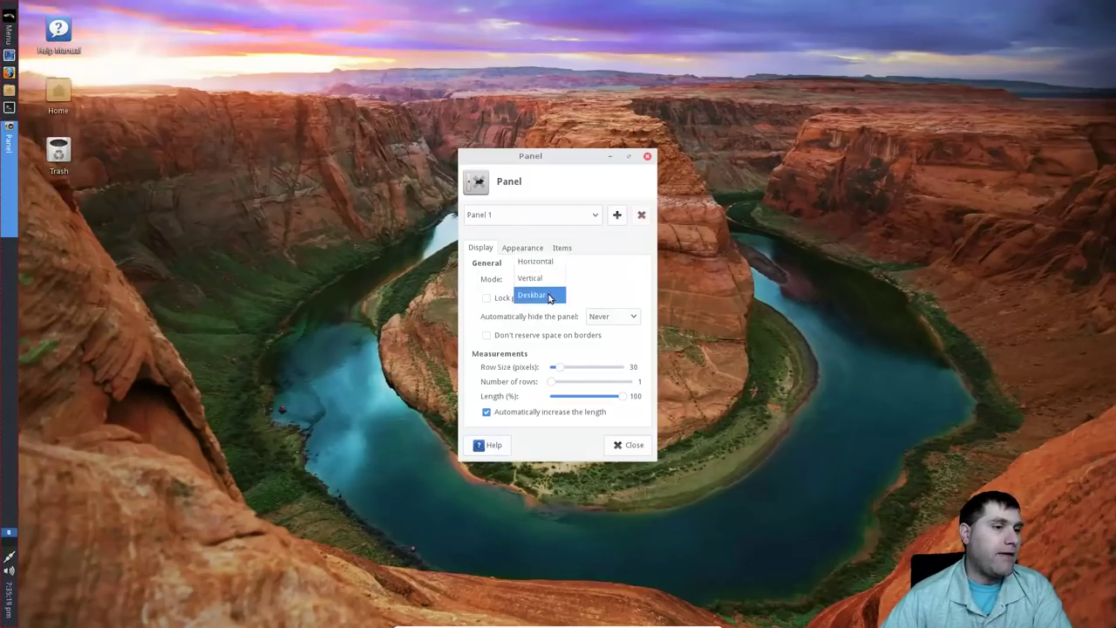
pyautogui.click(548, 296)
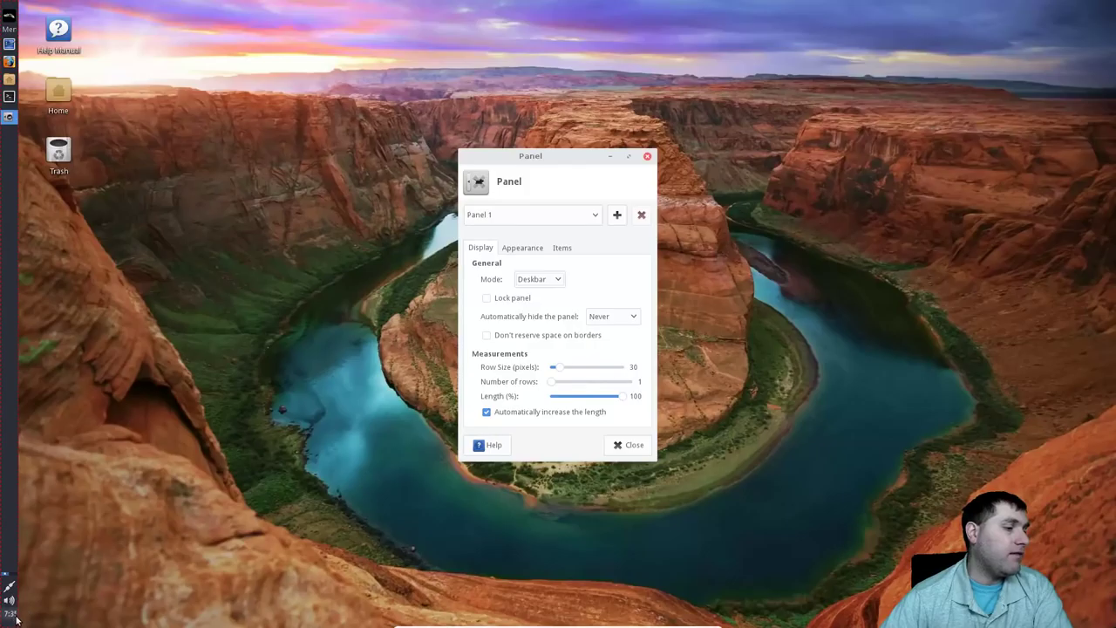
pyautogui.click(562, 279)
pyautogui.click(562, 279)
pyautogui.click(562, 279)
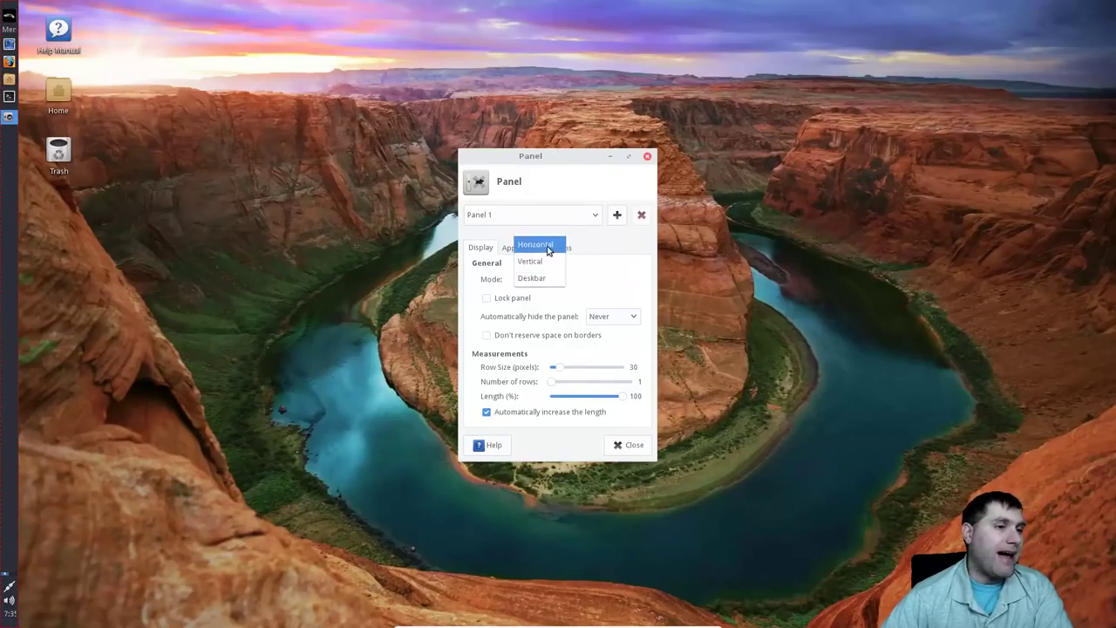
pyautogui.click(548, 246)
pyautogui.moveTo(4, 9); pyautogui.dragTo(5, 617)
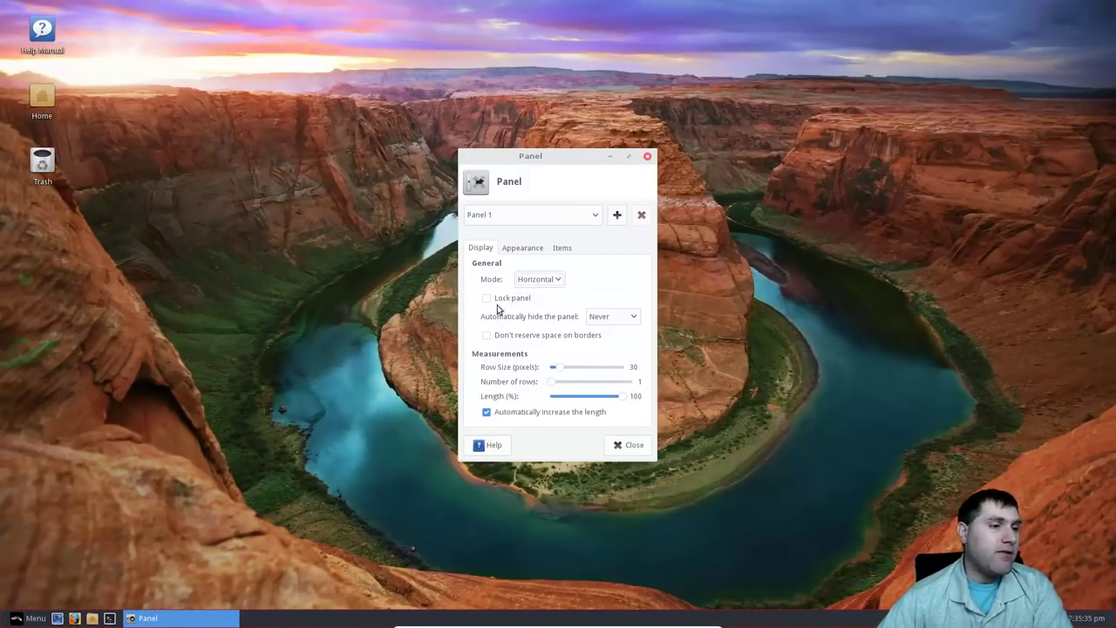
pyautogui.click(508, 300)
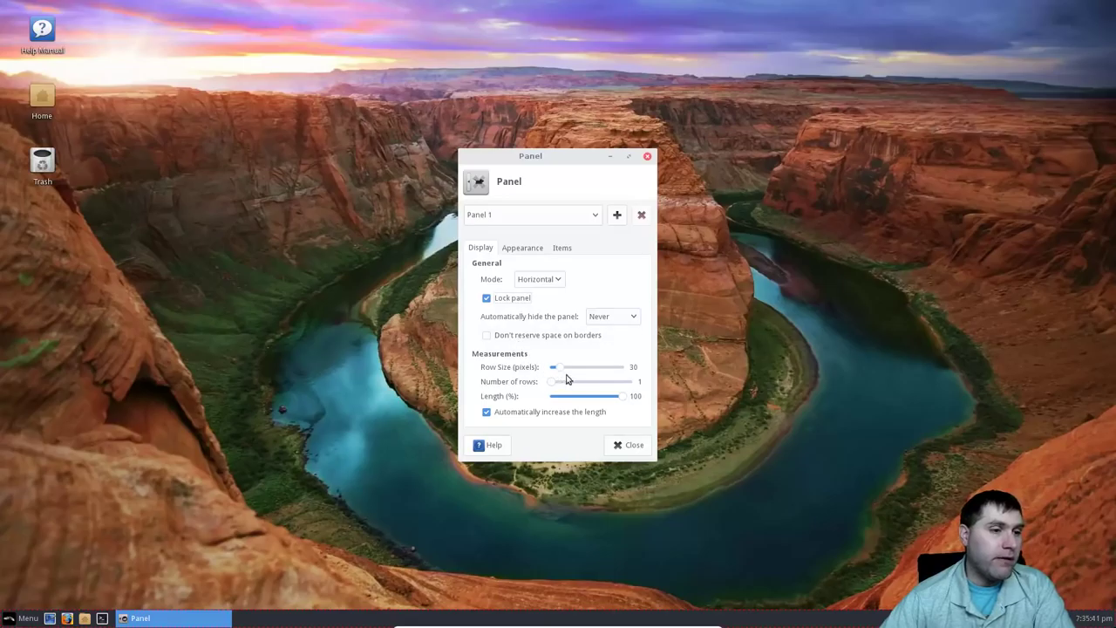
# Try adjusting the panel's row size and length sliders, keeping it at one row.
pyautogui.moveTo(555, 367)
pyautogui.mouseDown()
pyautogui.moveTo(571, 370)
pyautogui.moveTo(552, 369)
pyautogui.moveTo(564, 386)
pyautogui.moveTo(564, 370)
pyautogui.moveTo(553, 372)
pyautogui.mouseUp()
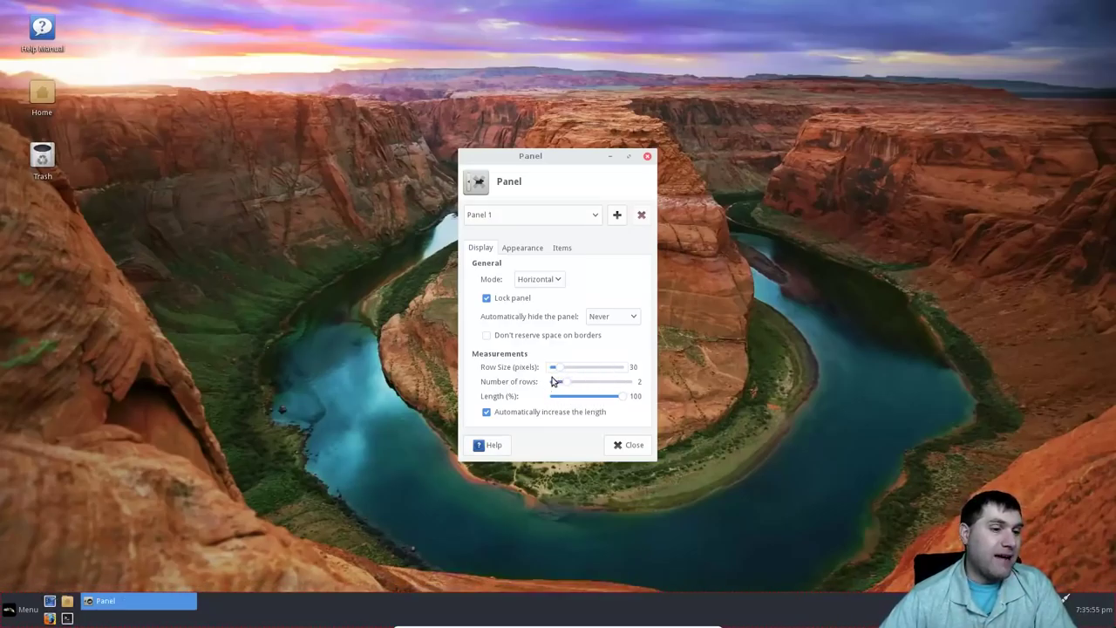
pyautogui.moveTo(563, 386); pyautogui.dragTo(551, 384)
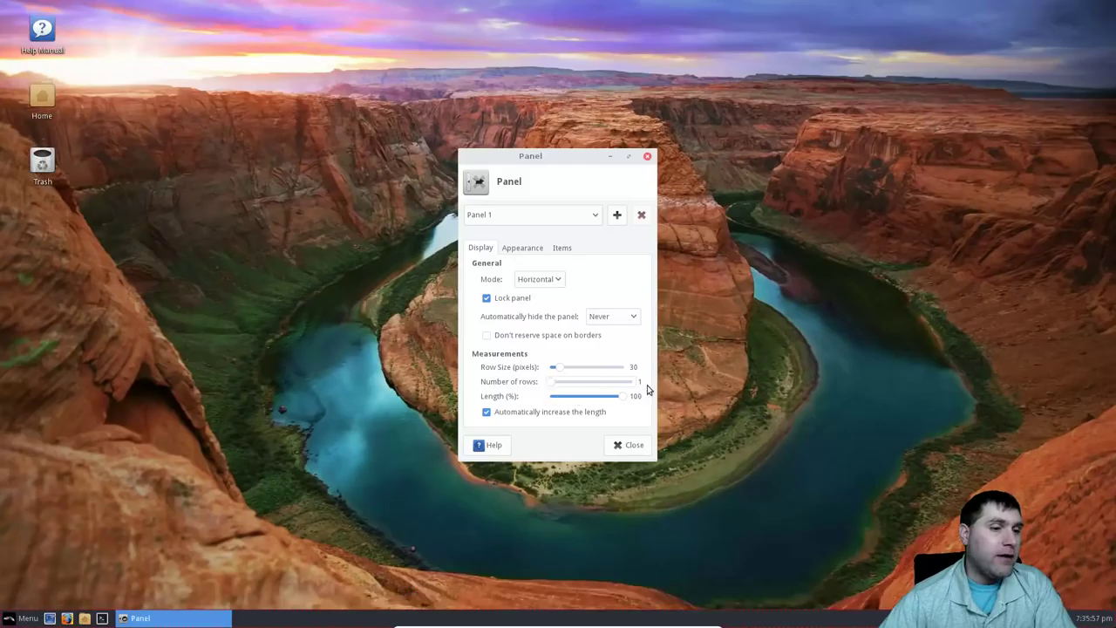
pyautogui.moveTo(622, 399); pyautogui.dragTo(669, 394)
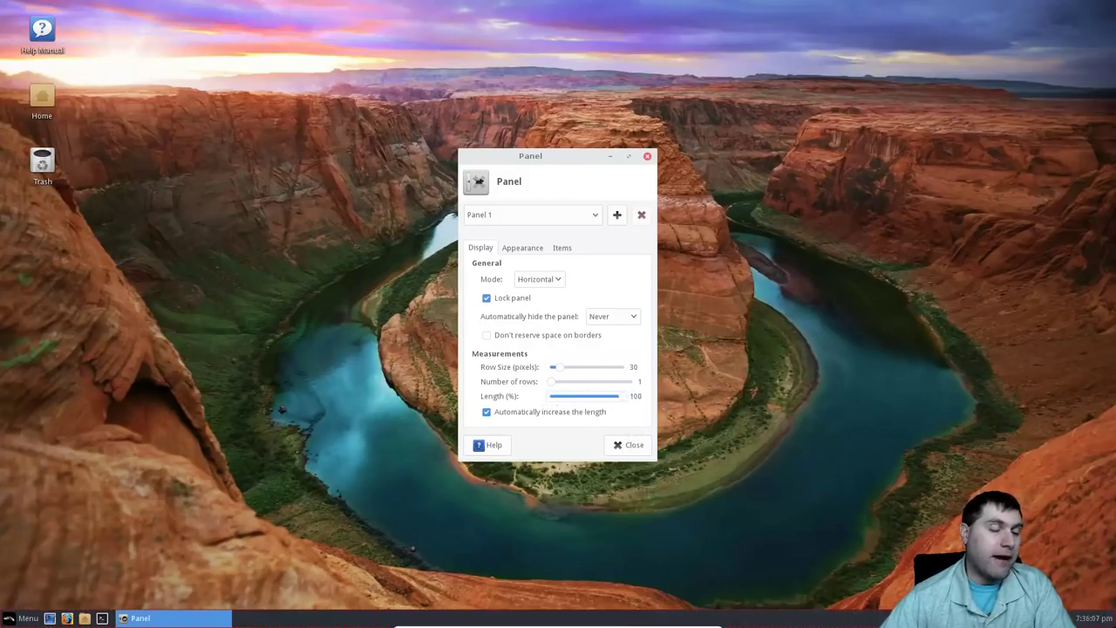
# Set Automatically hide the panel to Always and close Panel preferences.
pyautogui.click(628, 316)
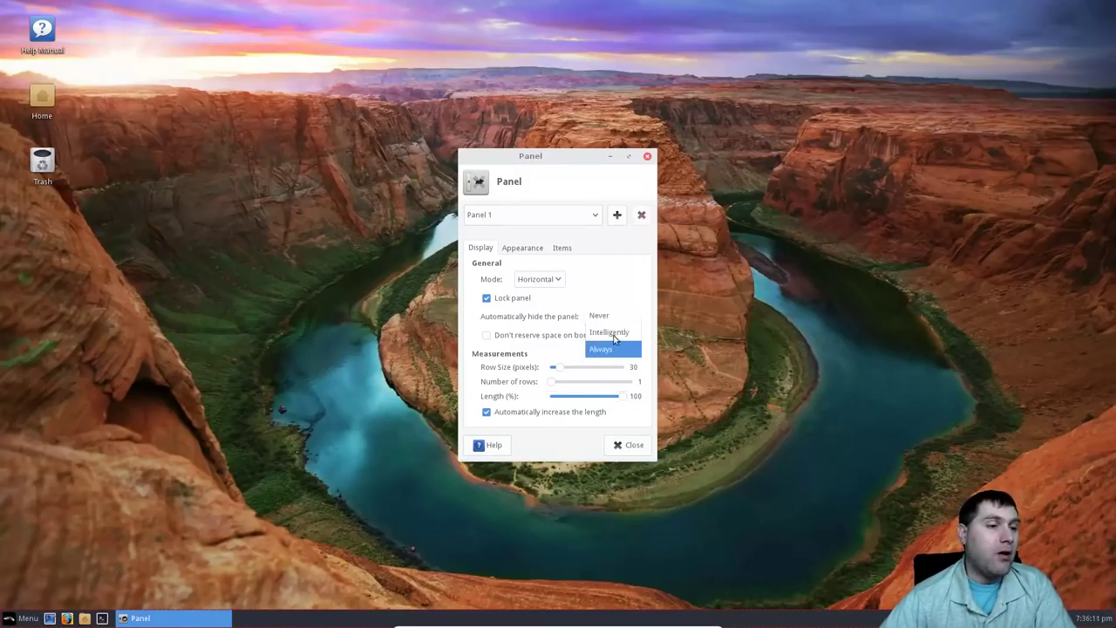
pyautogui.click(606, 301)
pyautogui.click(613, 315)
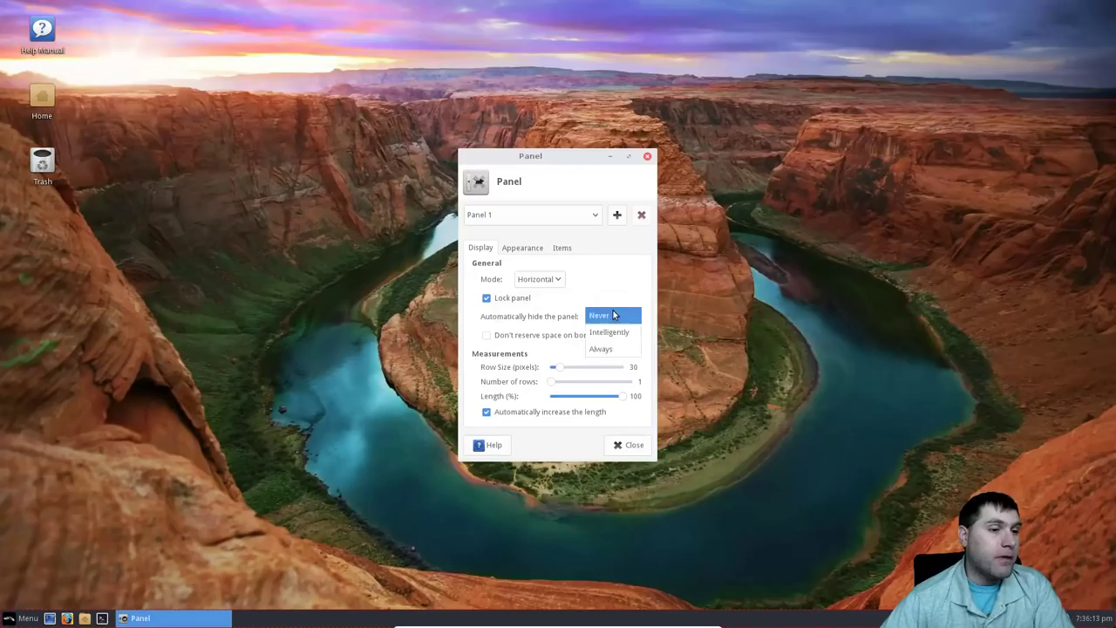
pyautogui.click(616, 347)
pyautogui.click(670, 448)
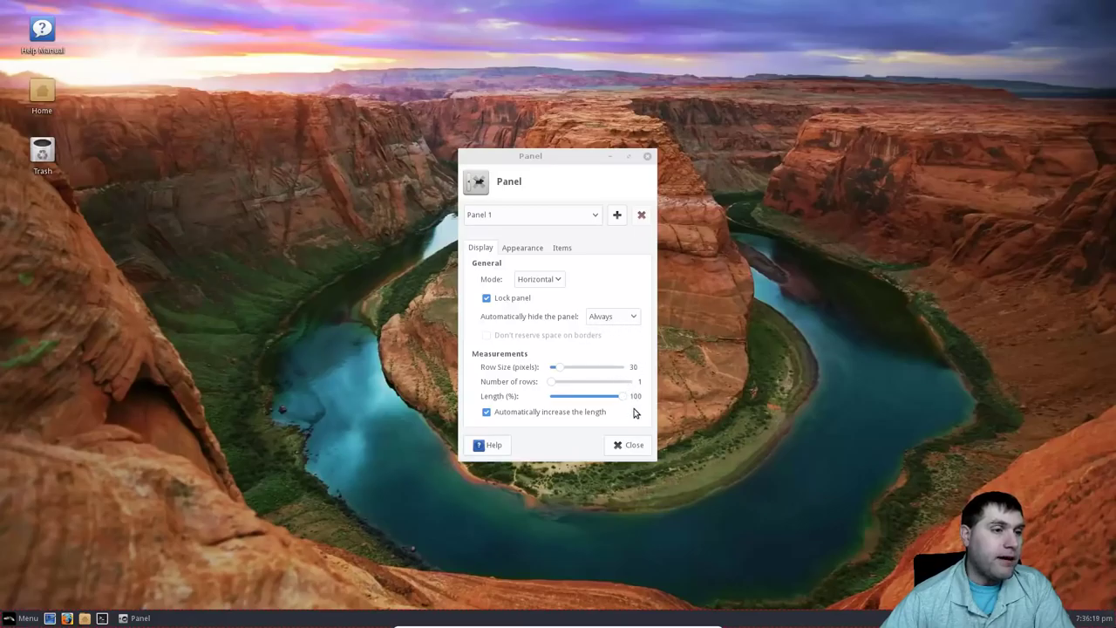
pyautogui.click(632, 445)
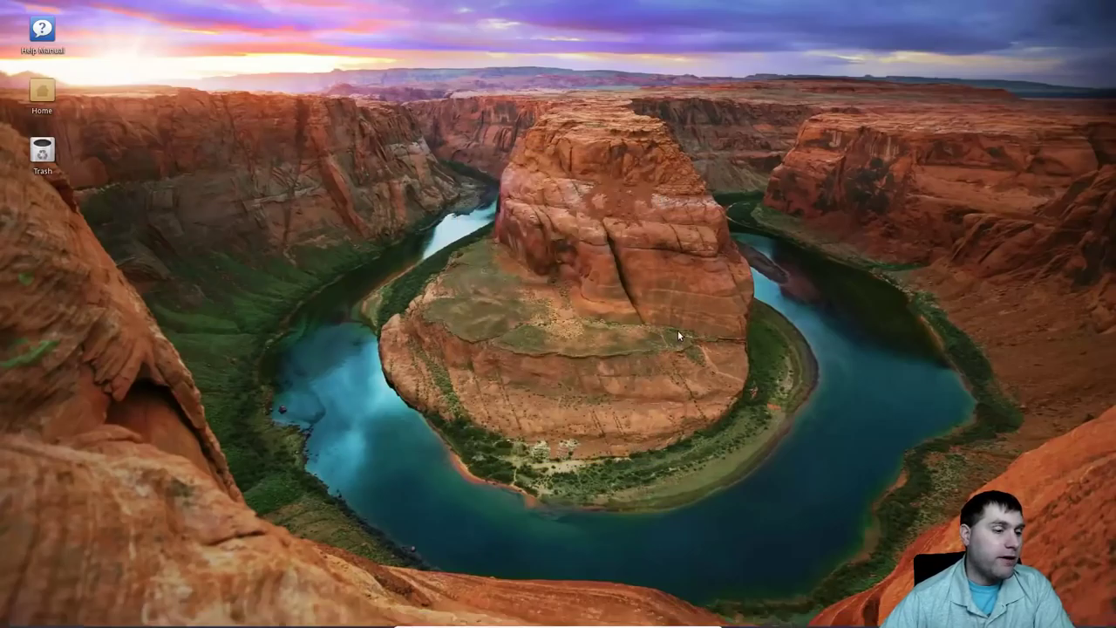
# Open the panel separator's properties and close them again.
pyautogui.moveTo(673, 626)
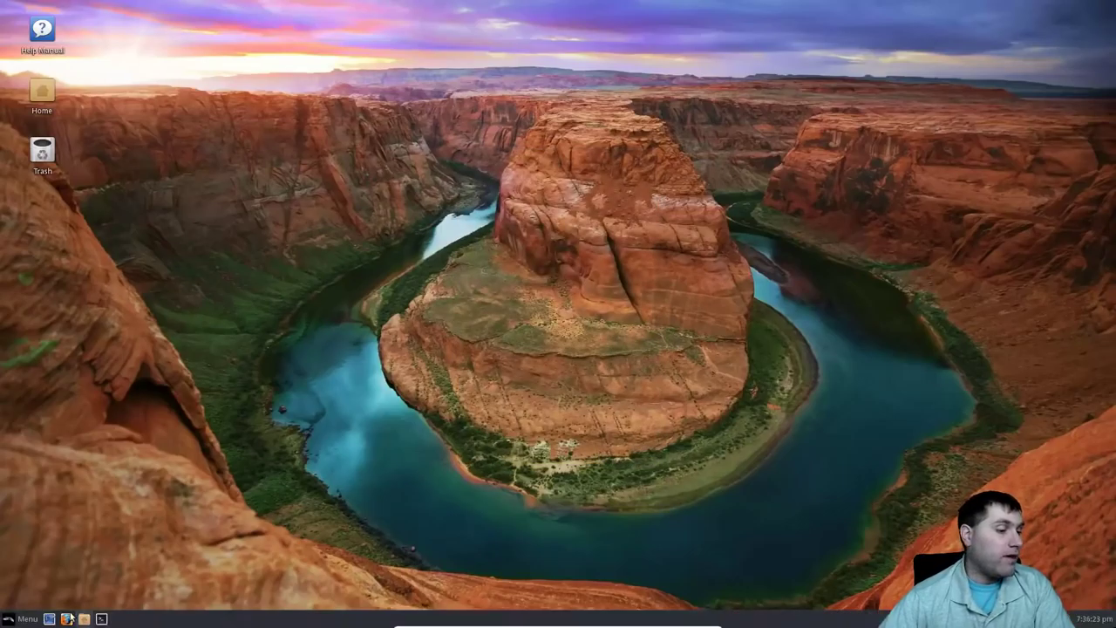
pyautogui.rightClick(262, 620)
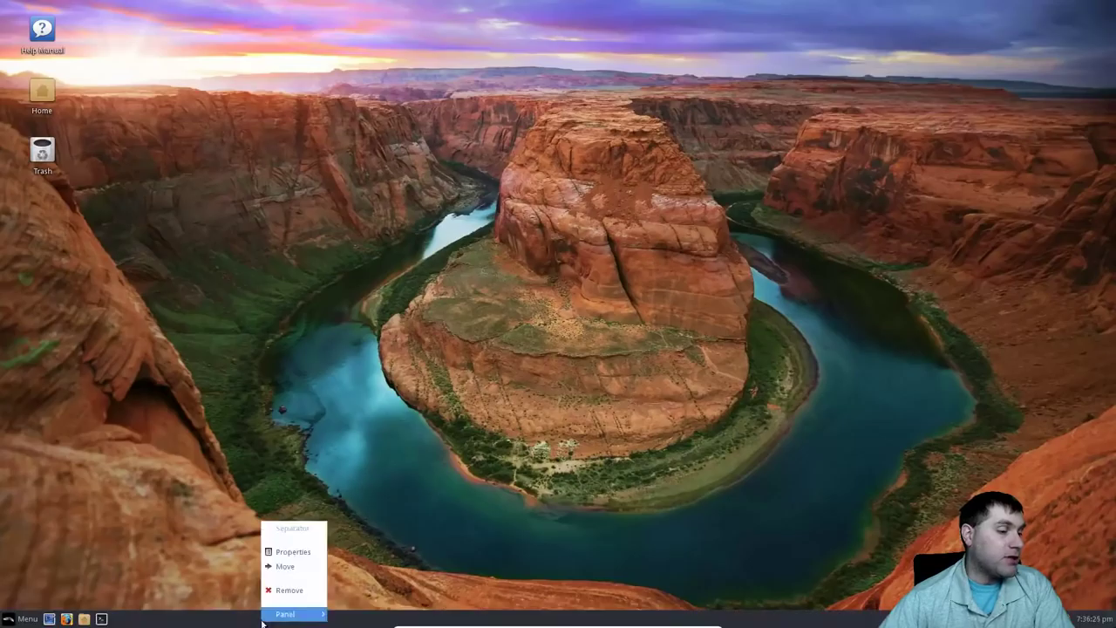
pyautogui.click(300, 553)
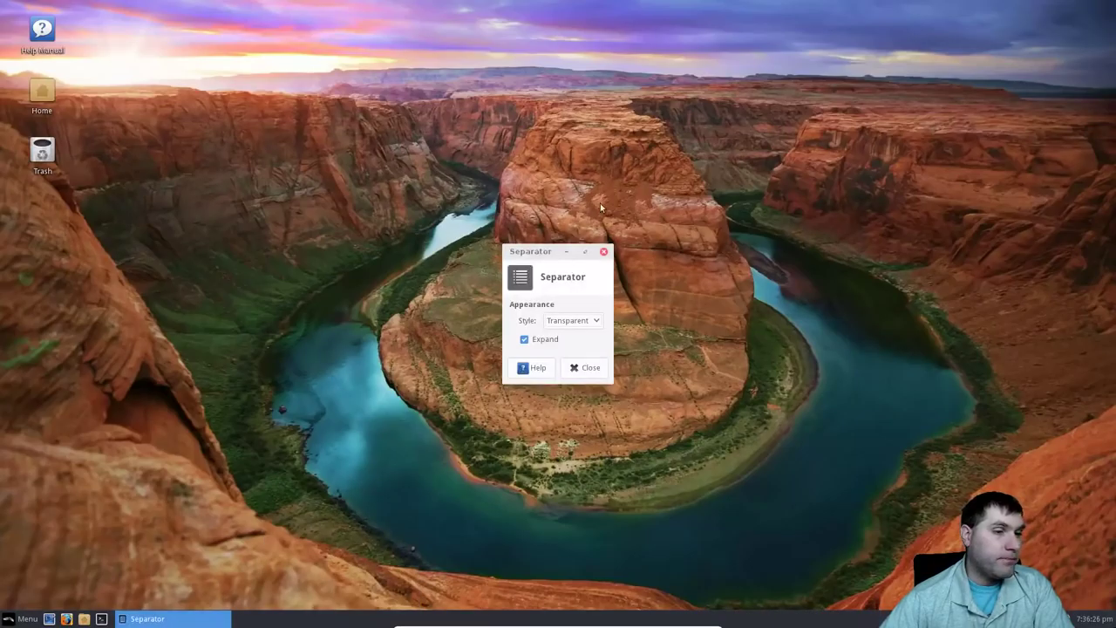
pyautogui.click(583, 368)
# Reopen Panel Preferences, set Automatically hide the panel to Never, and view the Appearance tab.
pyautogui.rightClick(279, 619)
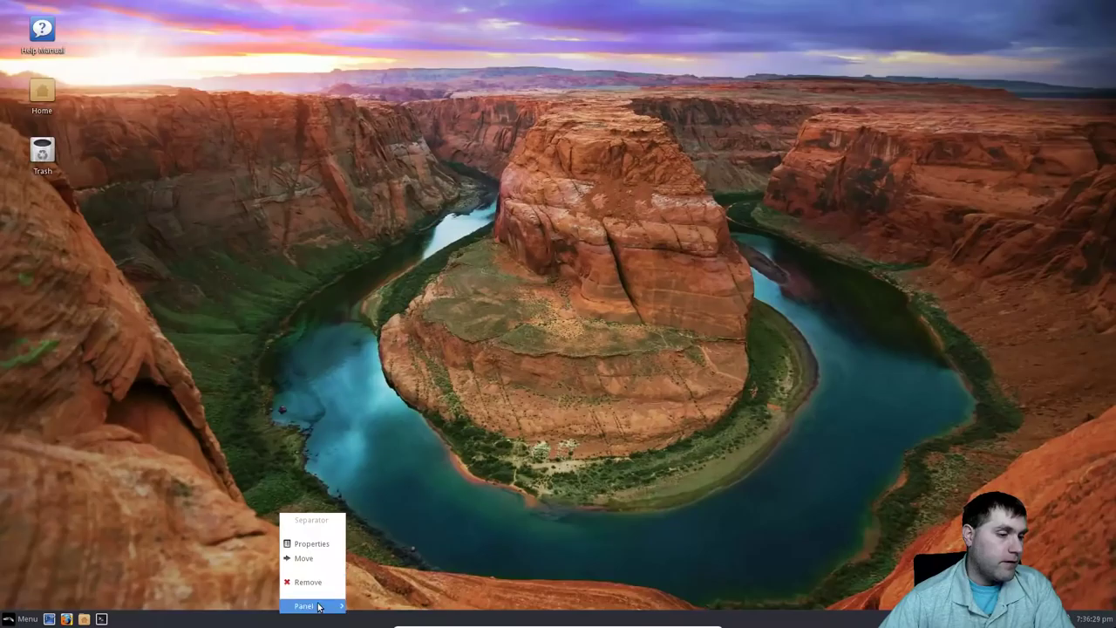
pyautogui.moveTo(349, 601)
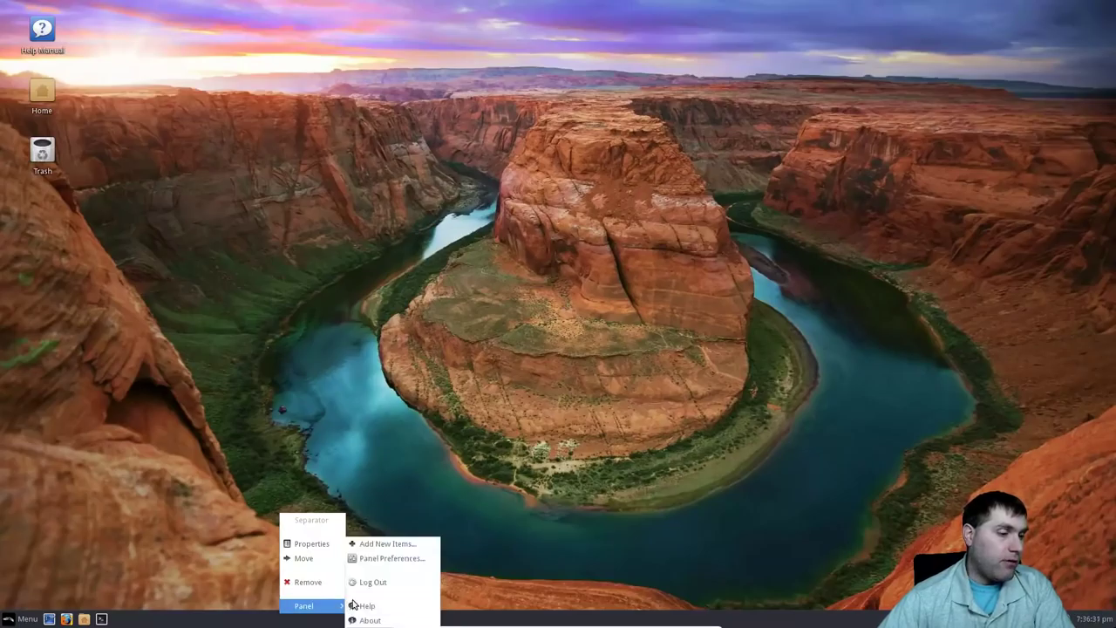
pyautogui.click(397, 559)
pyautogui.click(613, 324)
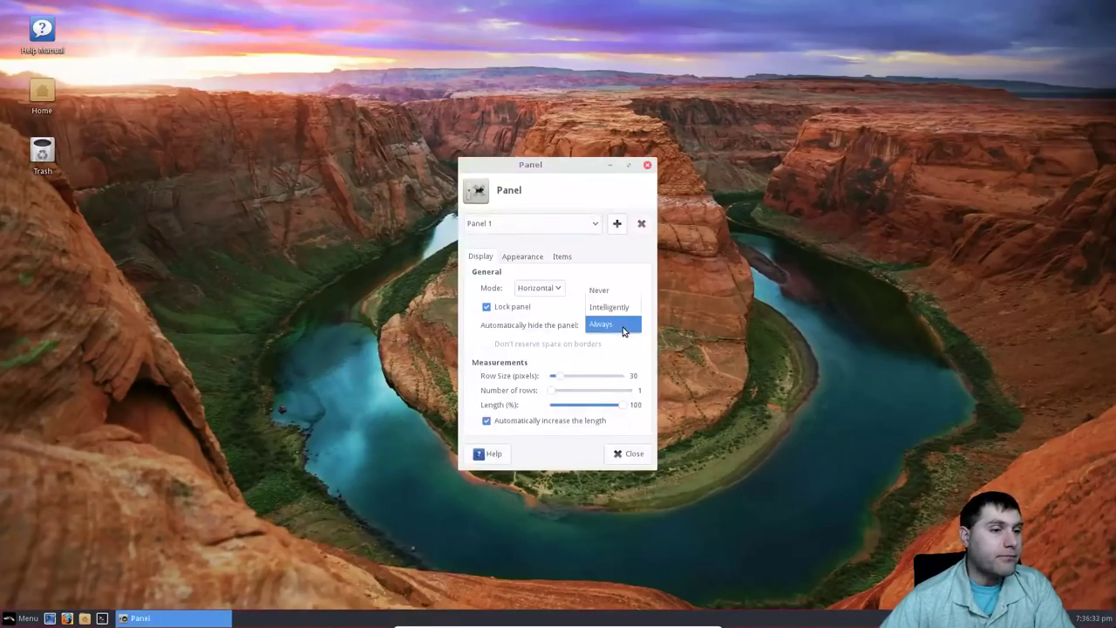
pyautogui.click(613, 291)
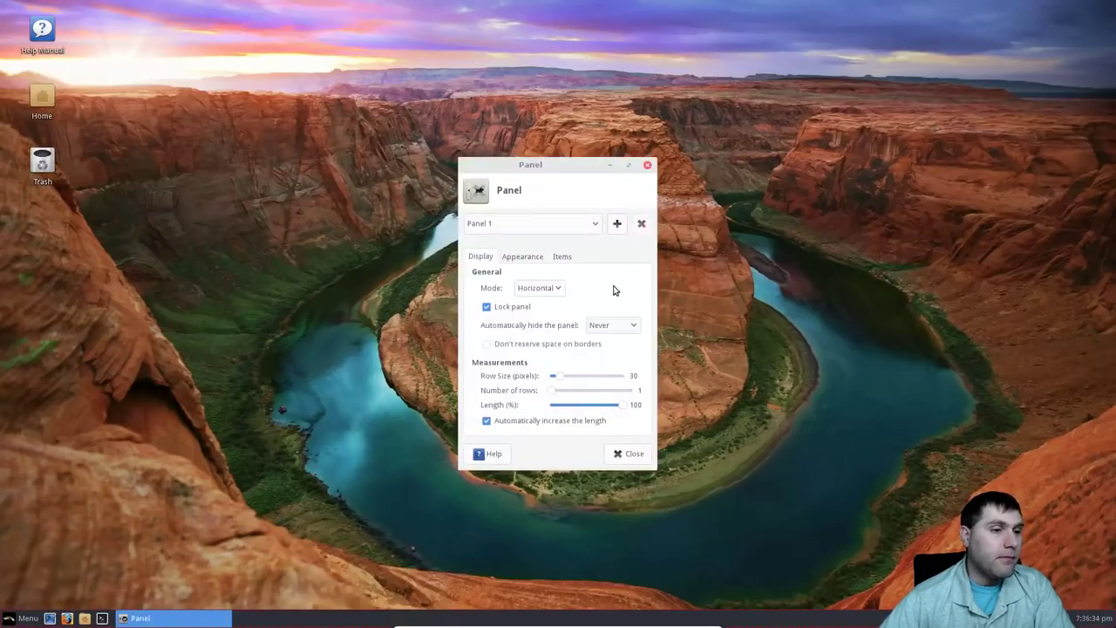
pyautogui.click(520, 260)
pyautogui.moveTo(575, 163); pyautogui.dragTo(627, 98)
pyautogui.click(645, 226)
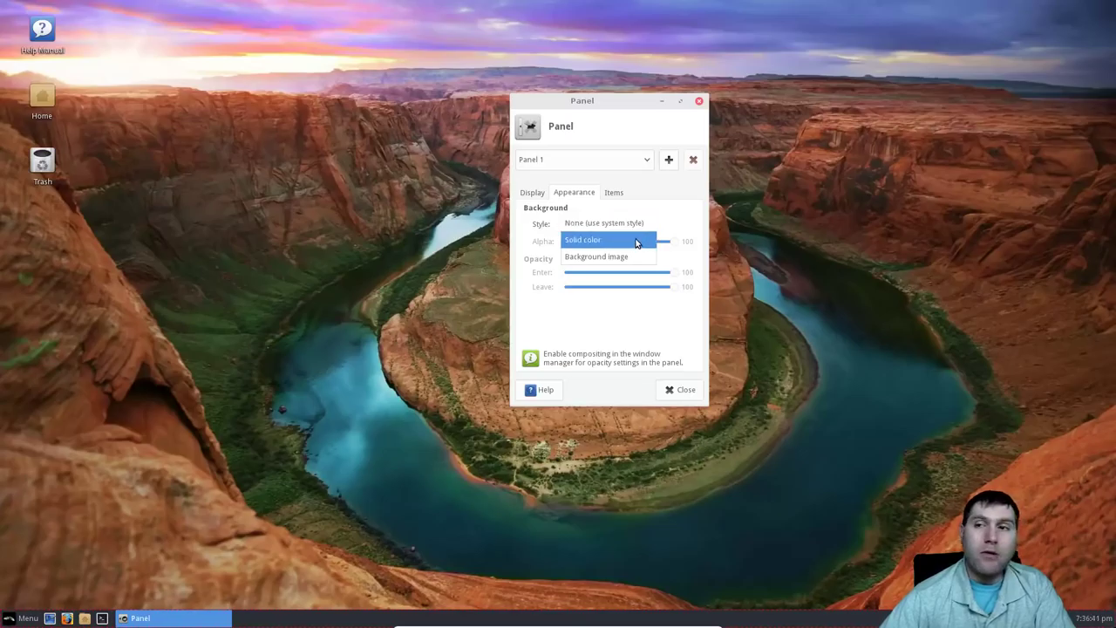
pyautogui.click(637, 243)
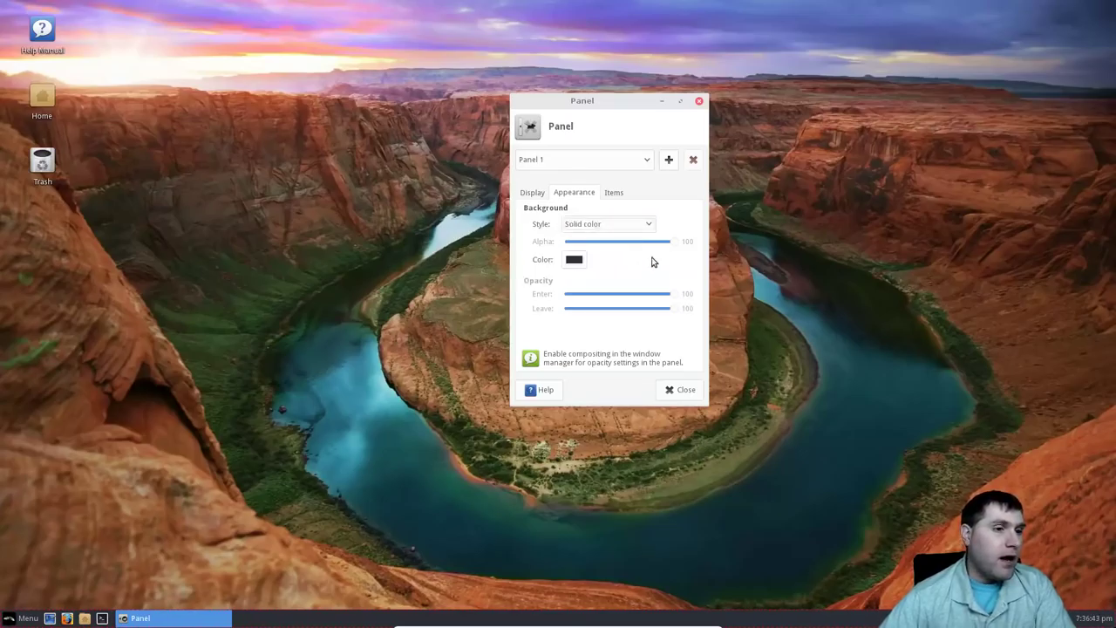
pyautogui.click(576, 261)
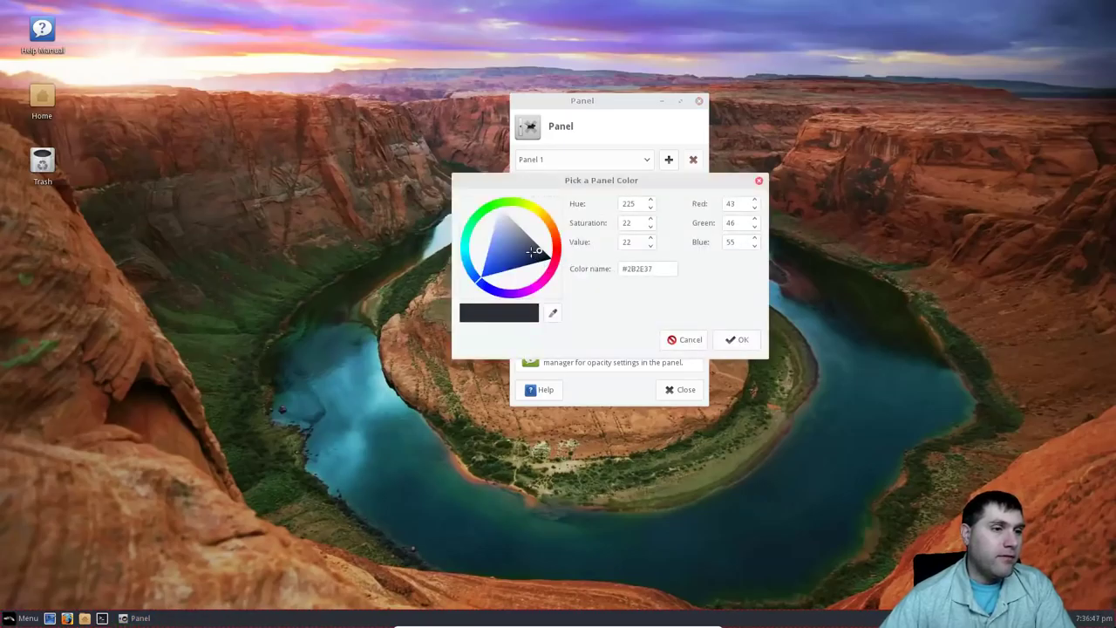
pyautogui.moveTo(538, 258); pyautogui.dragTo(566, 259)
pyautogui.click(566, 259)
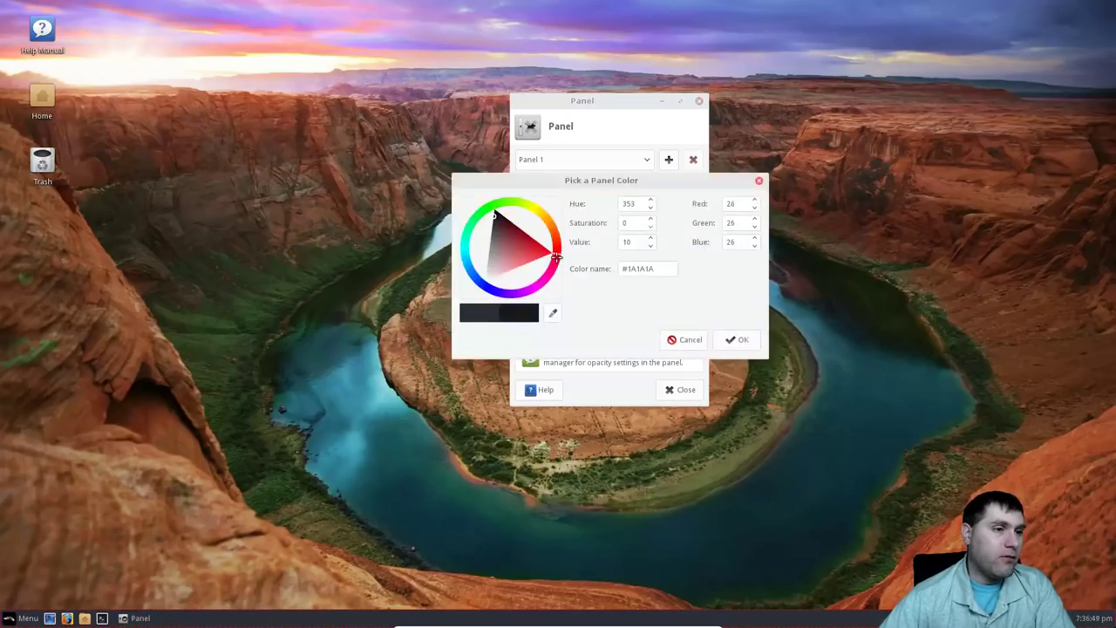
pyautogui.moveTo(502, 247); pyautogui.dragTo(558, 257)
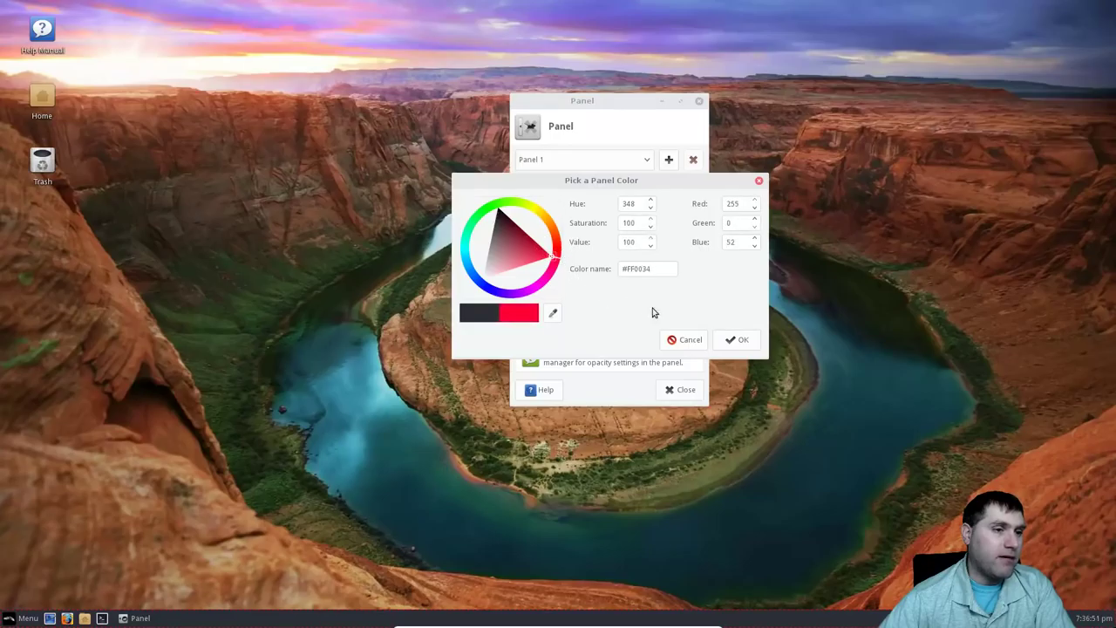
pyautogui.click(738, 340)
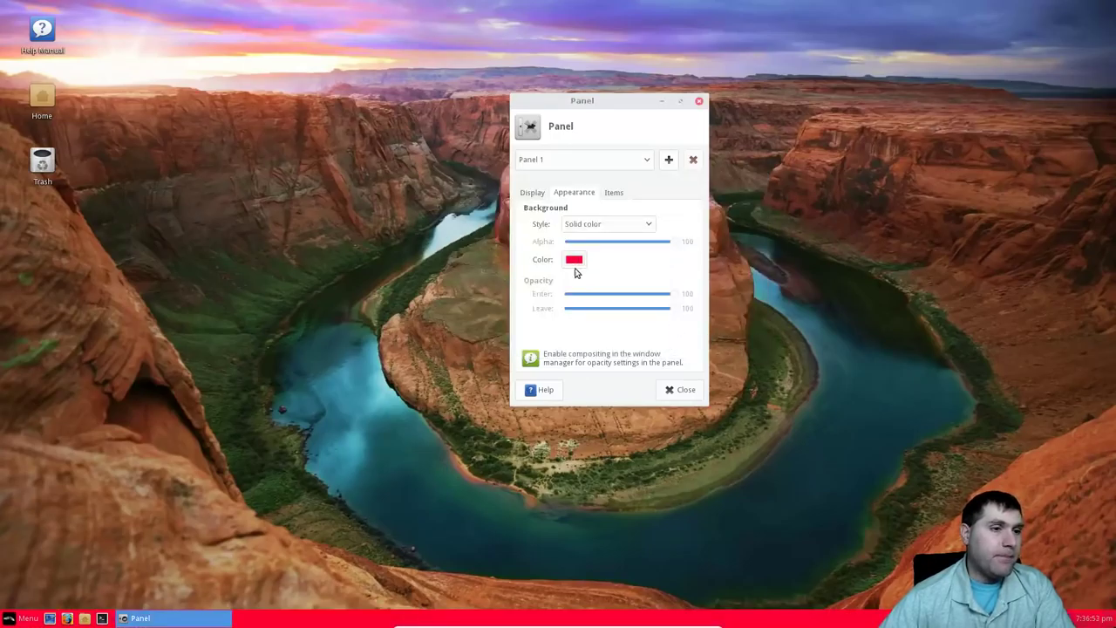
pyautogui.click(623, 224)
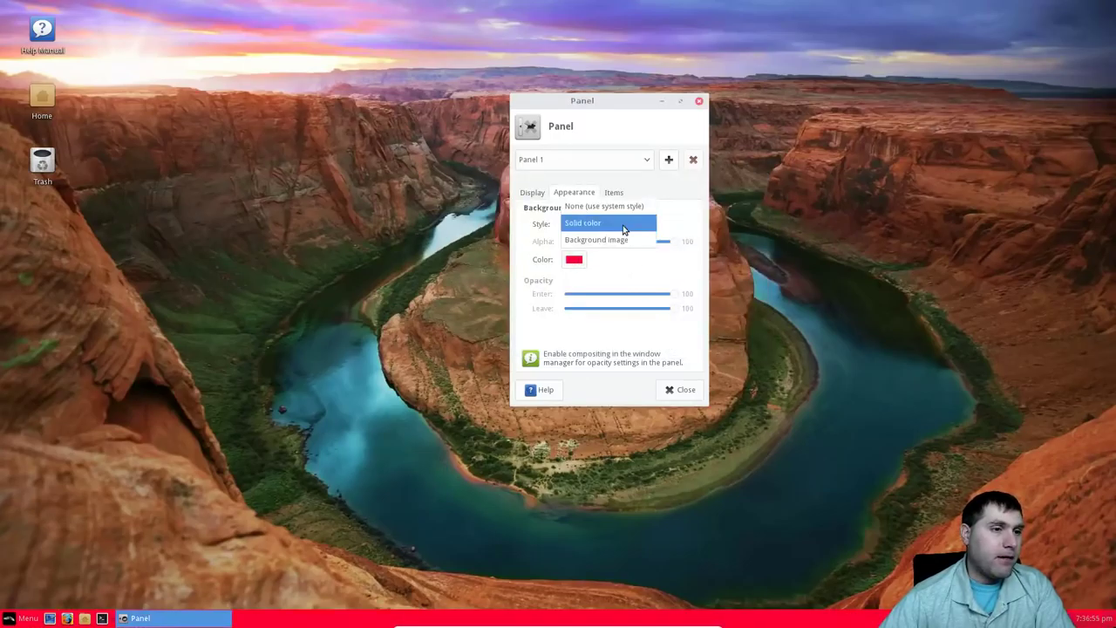
pyautogui.click(621, 239)
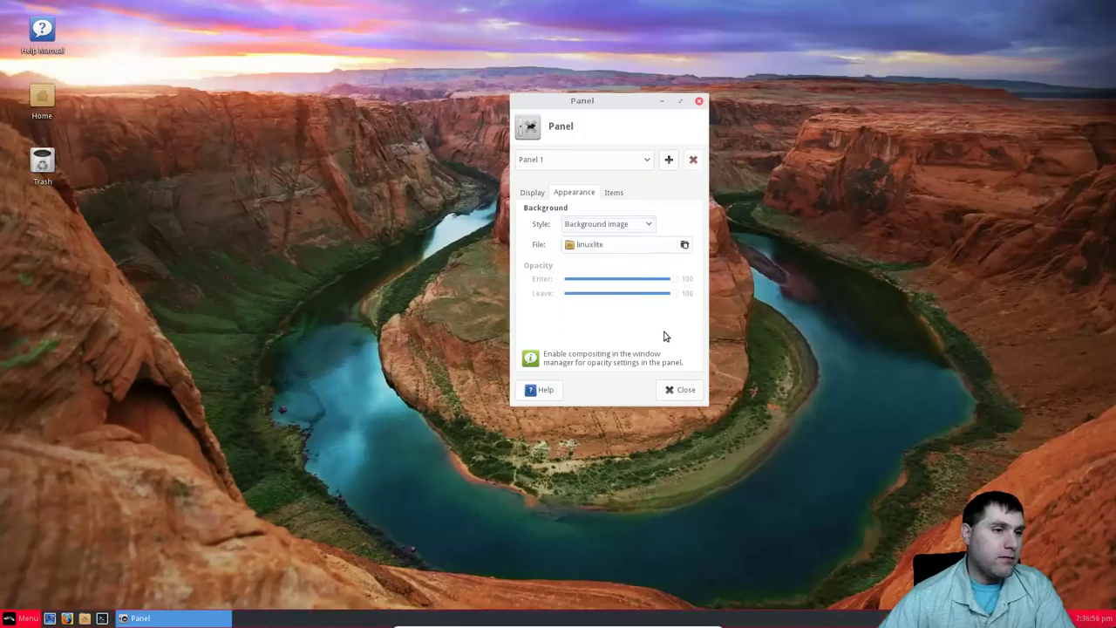
pyautogui.click(648, 225)
pyautogui.click(611, 208)
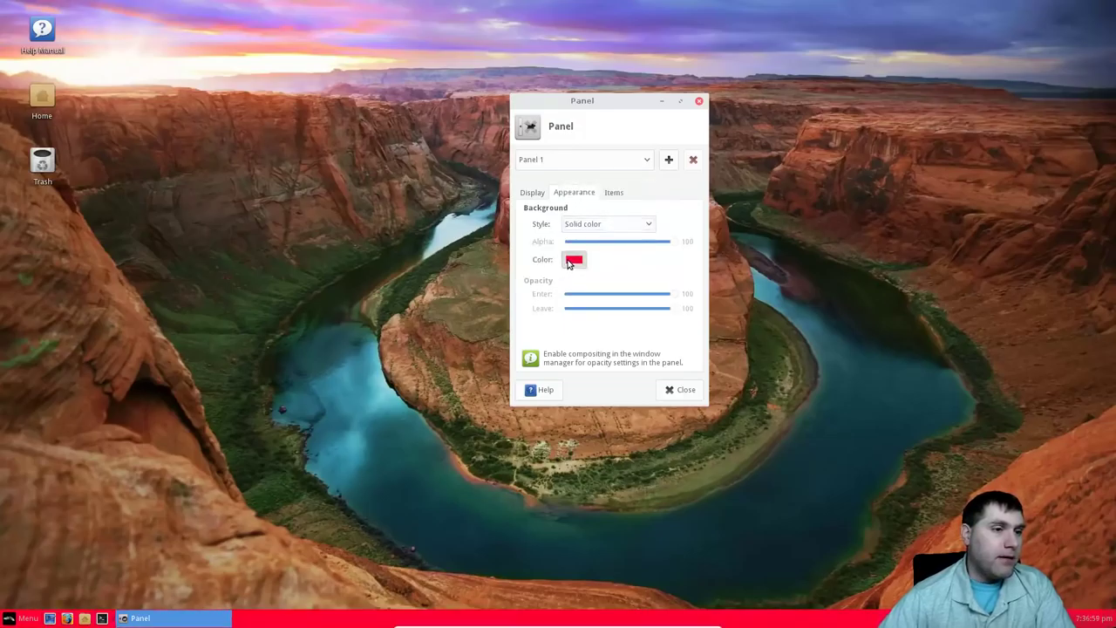
pyautogui.click(572, 261)
pyautogui.click(499, 212)
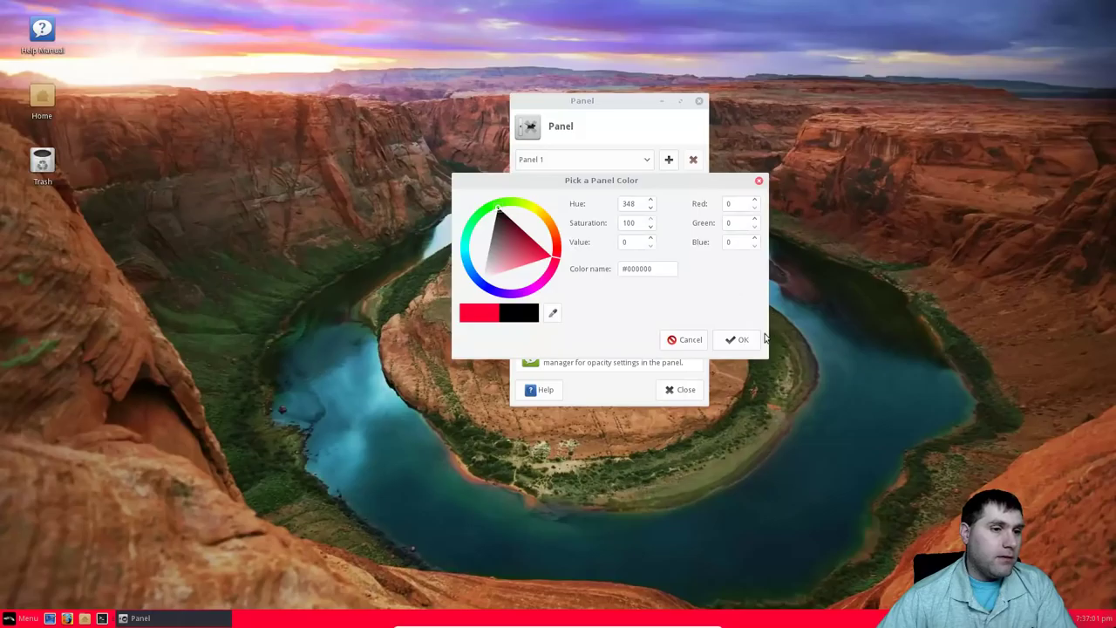
pyautogui.click(737, 339)
pyautogui.click(642, 222)
pyautogui.click(617, 206)
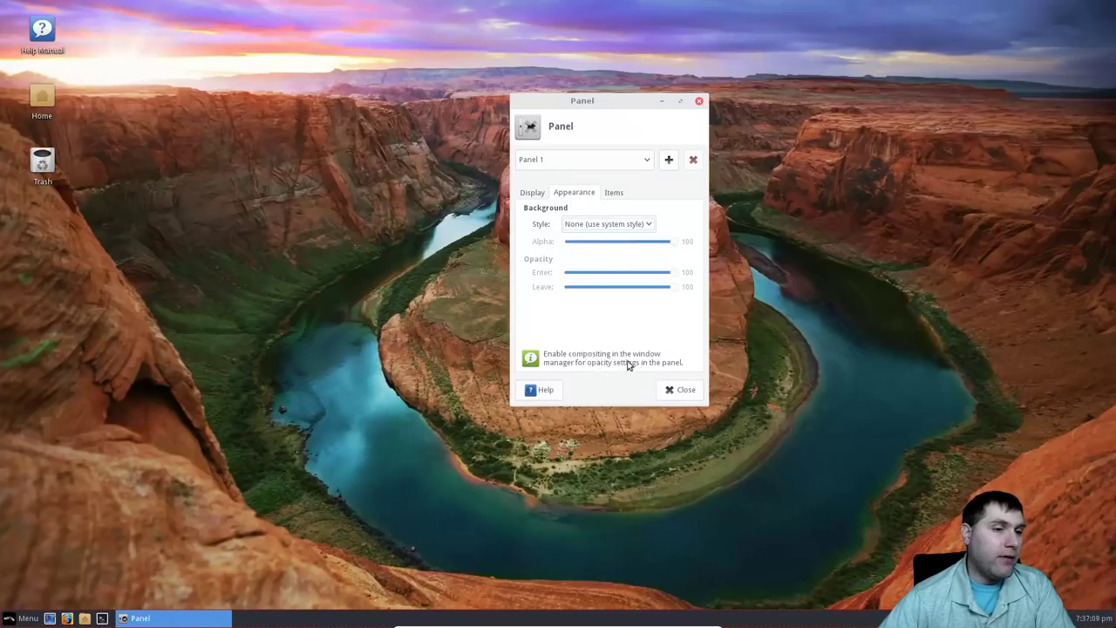
# In the Items tab, select Show Desktop, a Launcher and Whisker Menu entries.
pyautogui.click(614, 193)
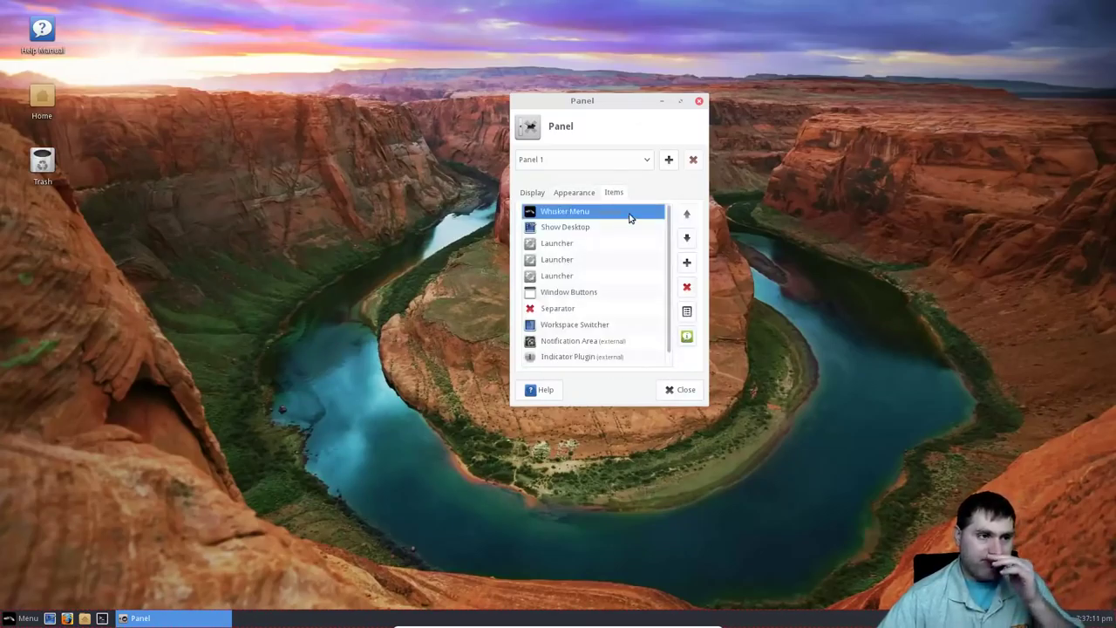
pyautogui.click(567, 229)
pyautogui.click(565, 243)
pyautogui.click(566, 218)
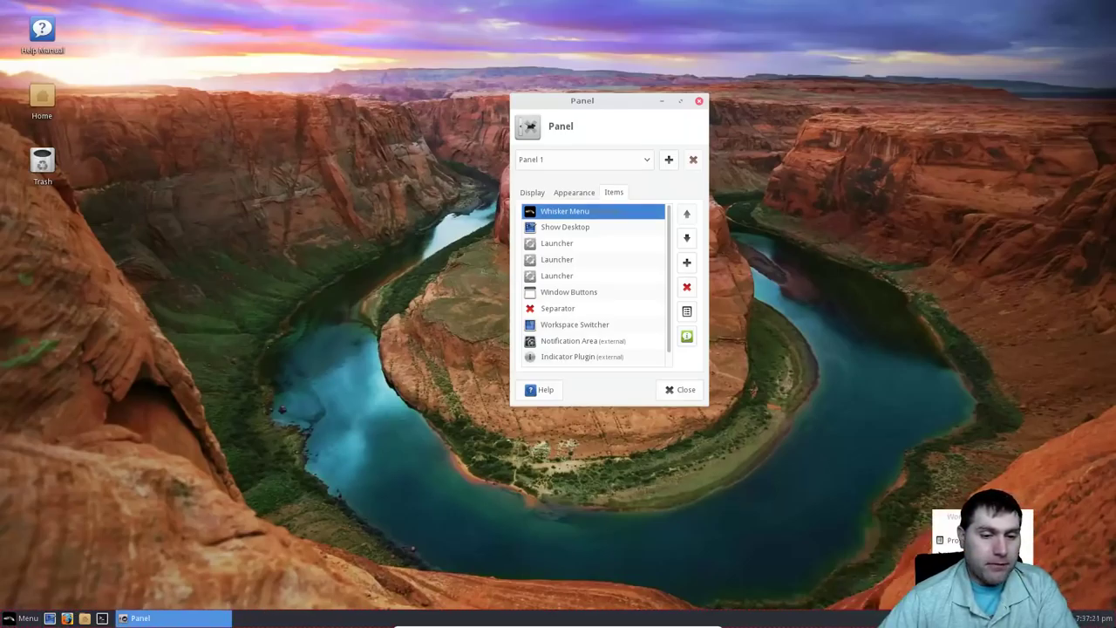
# Move the DateTime clock along the panel with right-click > Move, then dismiss the menus.
pyautogui.rightClick(1084, 619)
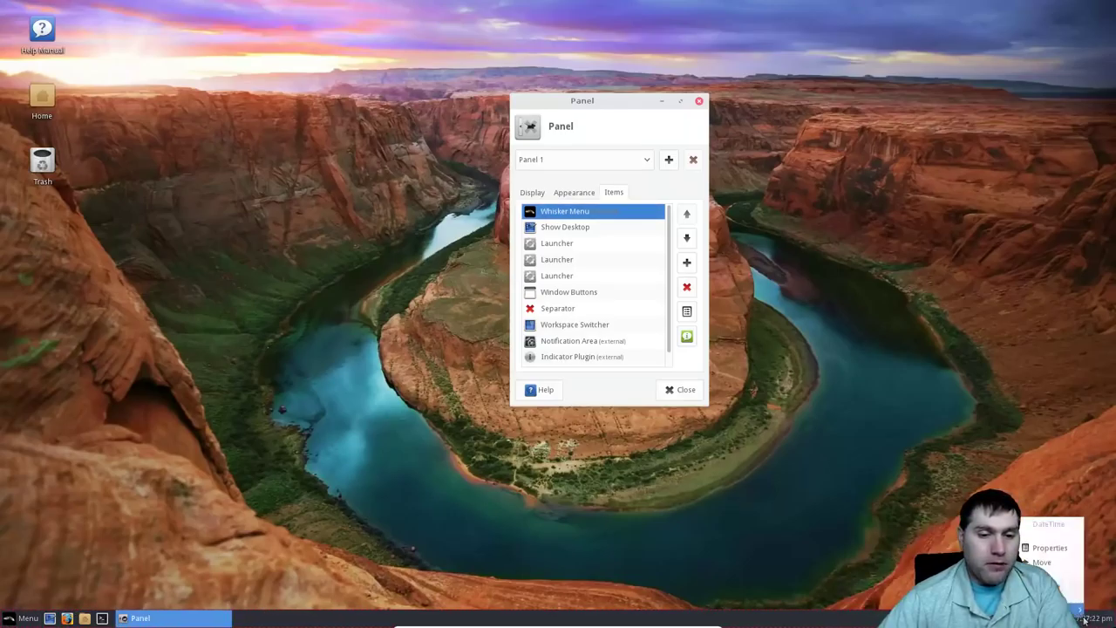
pyautogui.click(1043, 564)
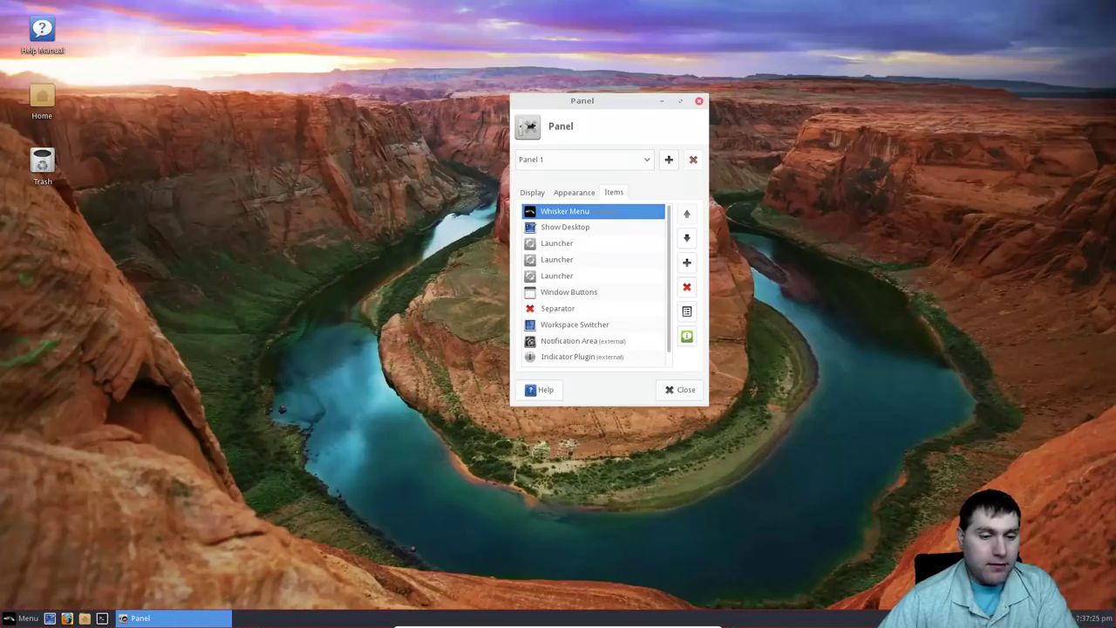
pyautogui.moveTo(1084, 619); pyautogui.dragTo(1046, 619)
pyautogui.rightClick(1047, 619)
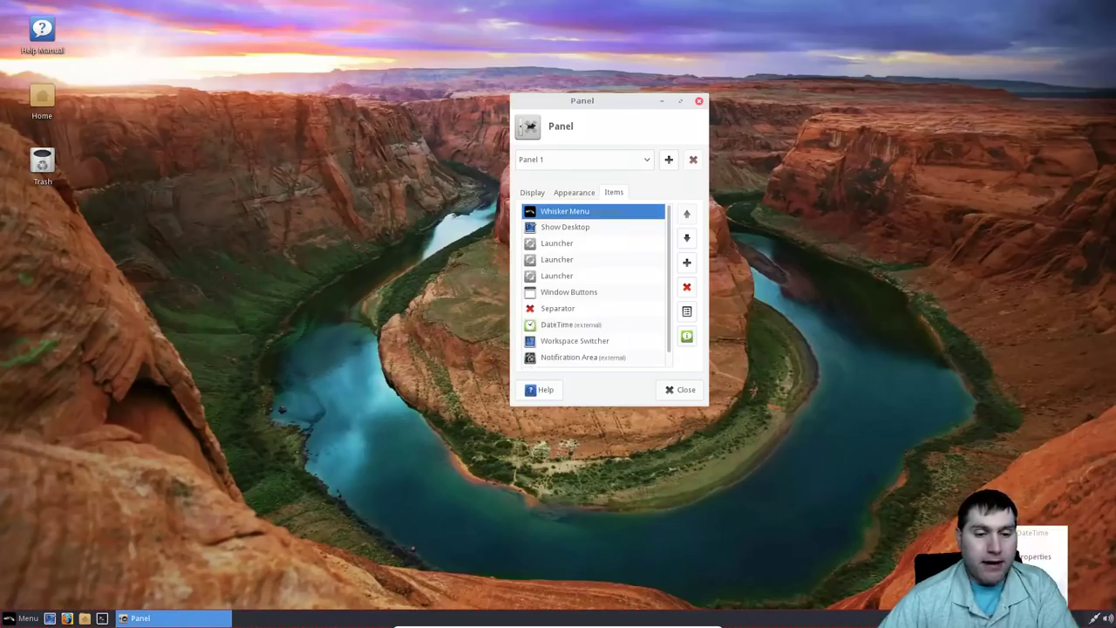
pyautogui.press('Escape')
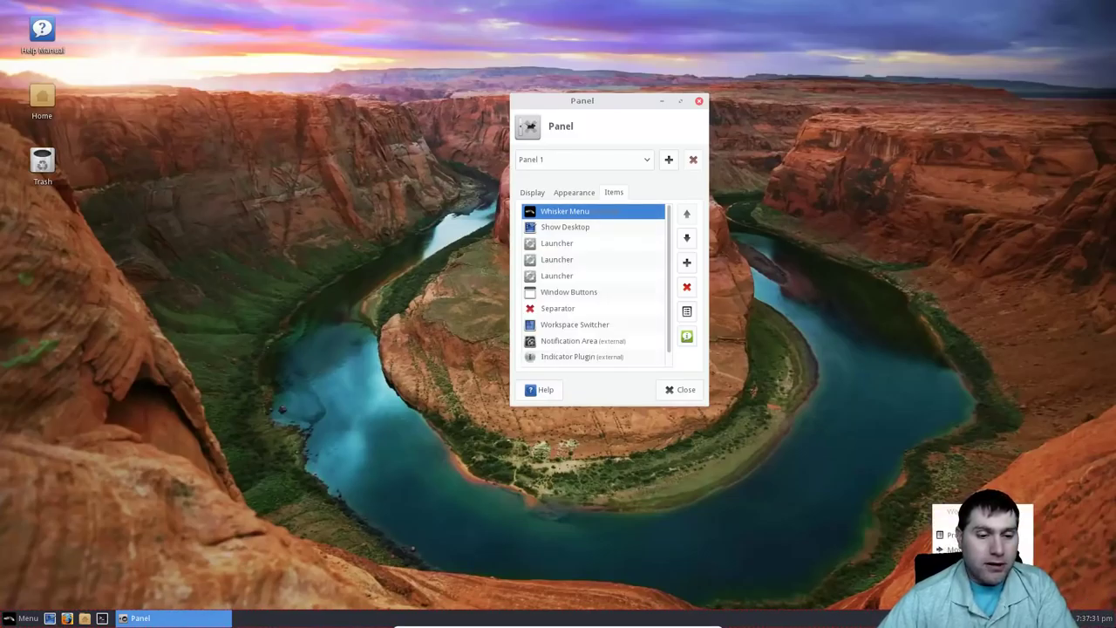
pyautogui.rightClick(839, 619)
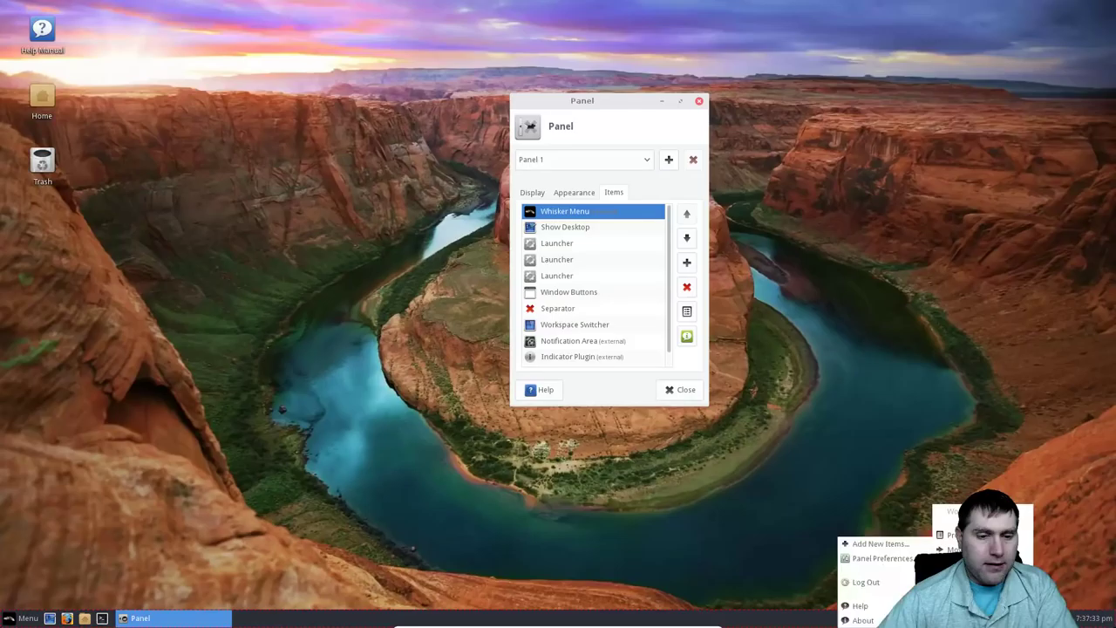
pyautogui.press('Escape')
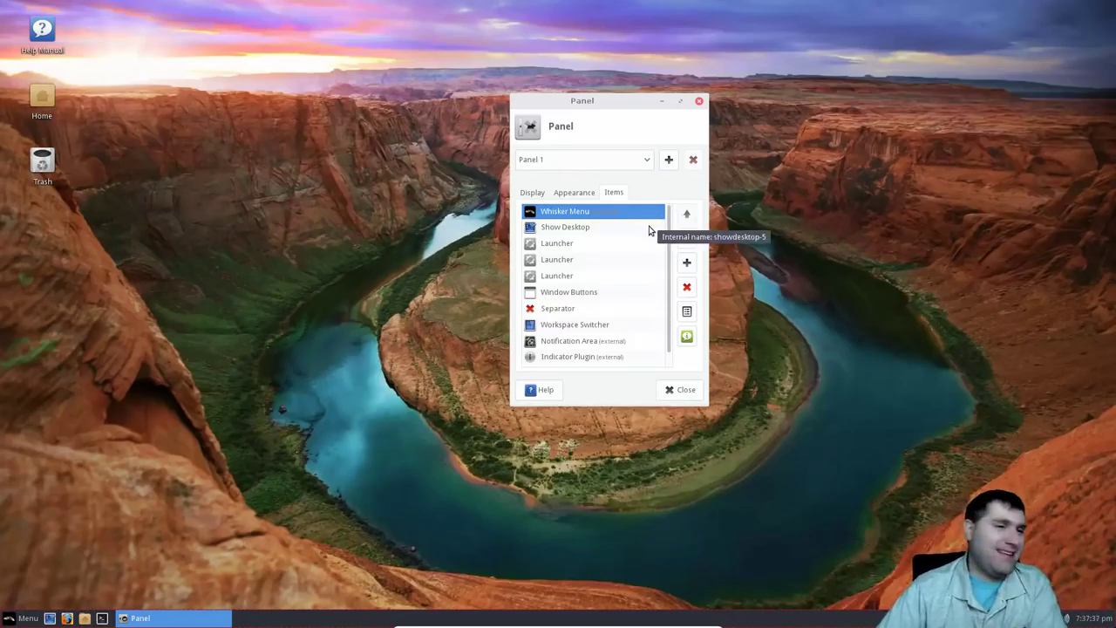
# Return to Items and step through Show Desktop, Launchers, Window Buttons and Separator.
pyautogui.click(574, 193)
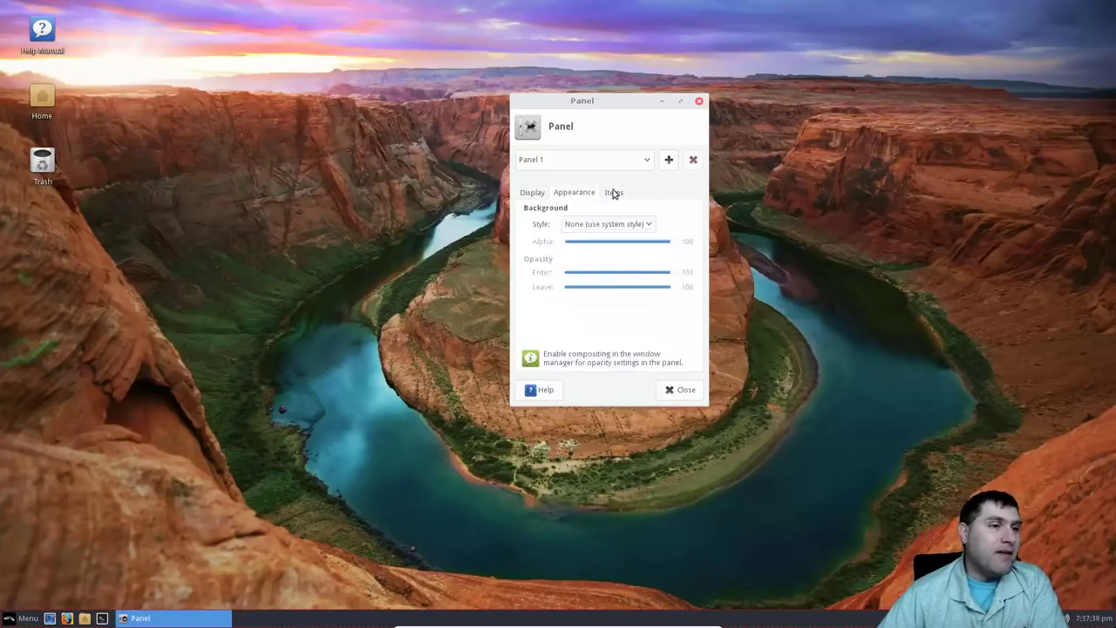
pyautogui.click(614, 193)
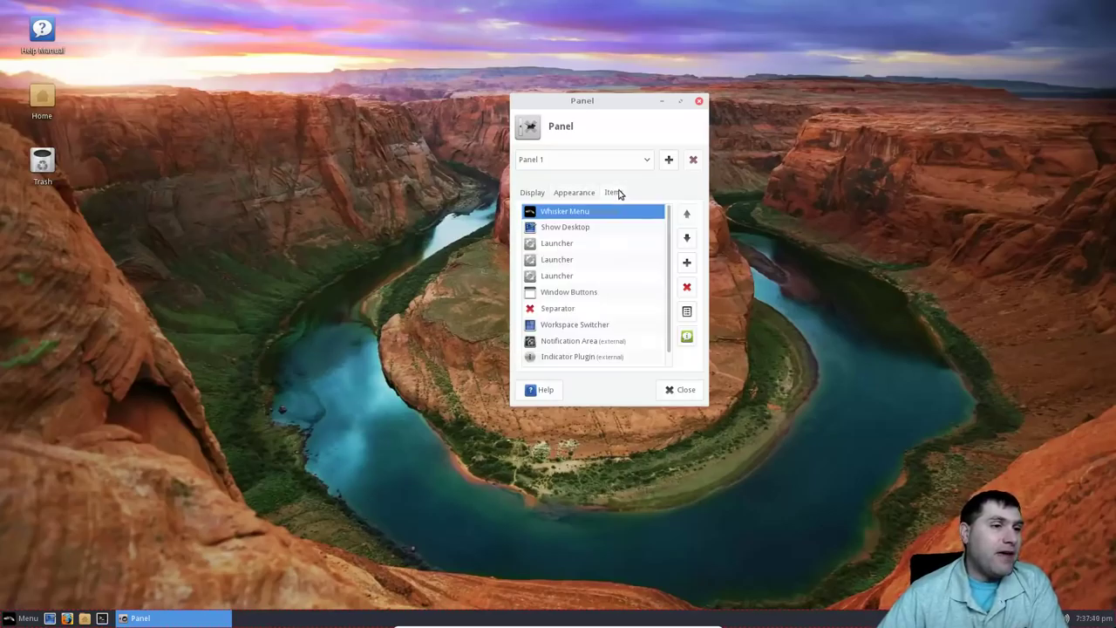
pyautogui.click(567, 229)
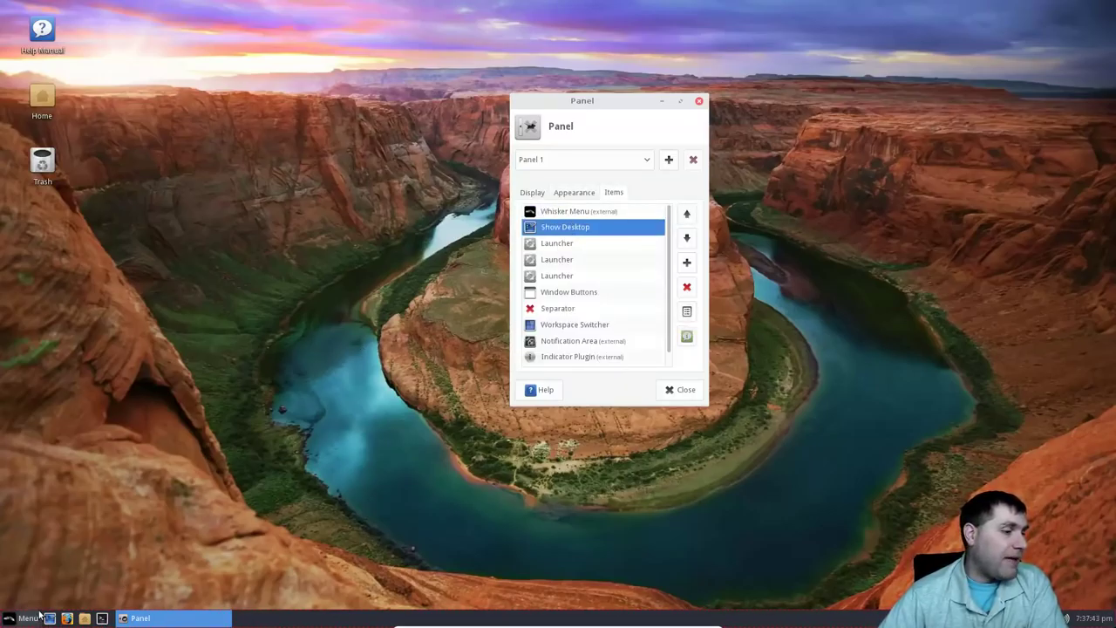
pyautogui.click(570, 259)
pyautogui.click(567, 275)
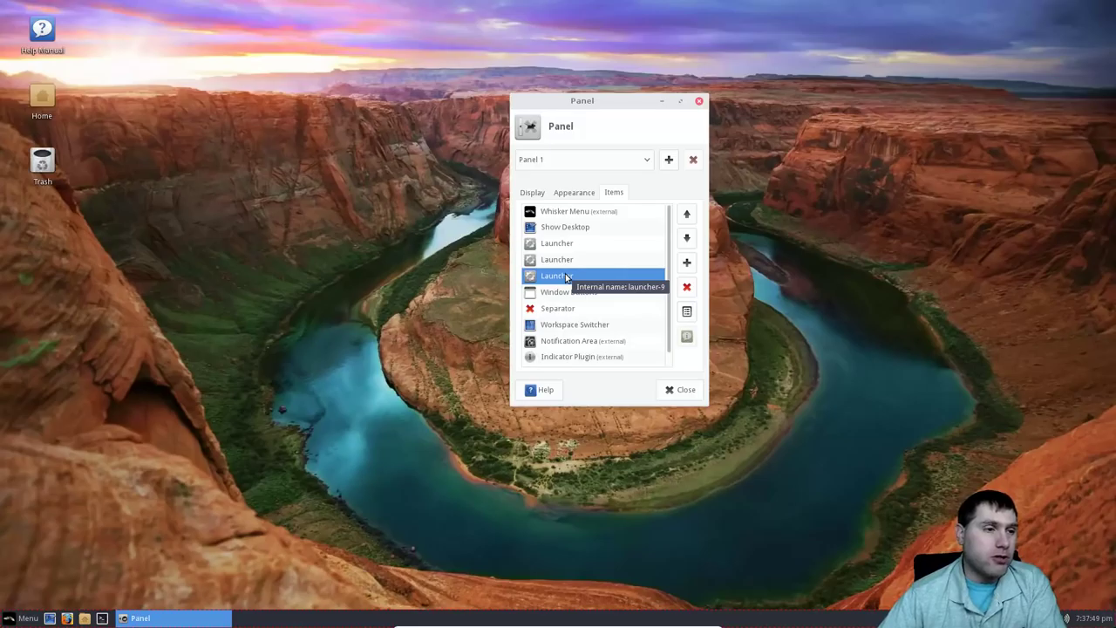
pyautogui.click(560, 292)
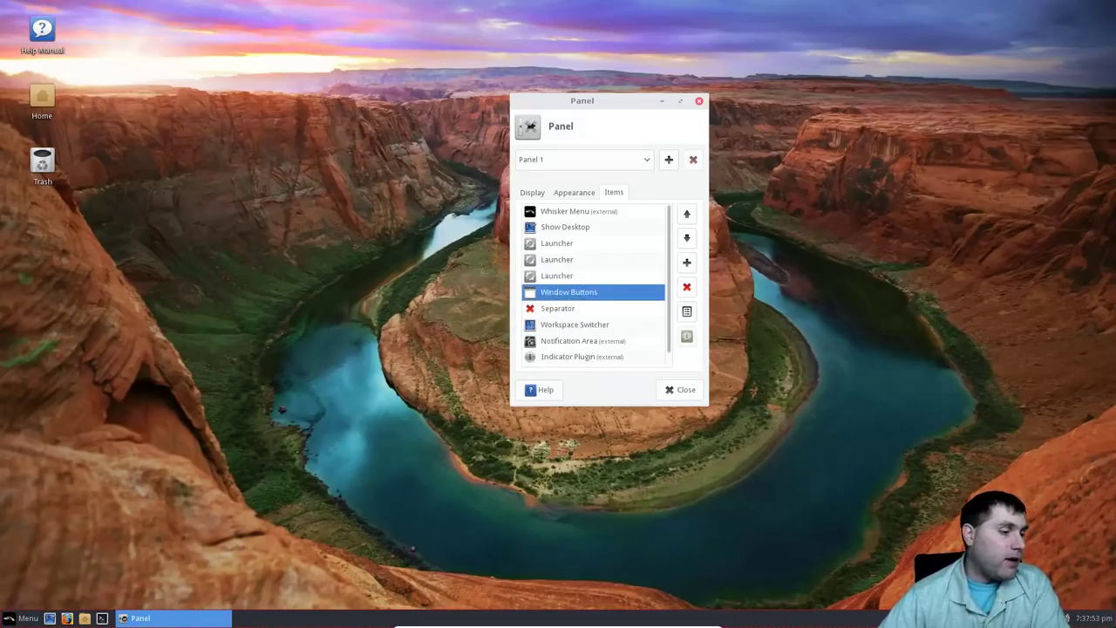
pyautogui.click(563, 308)
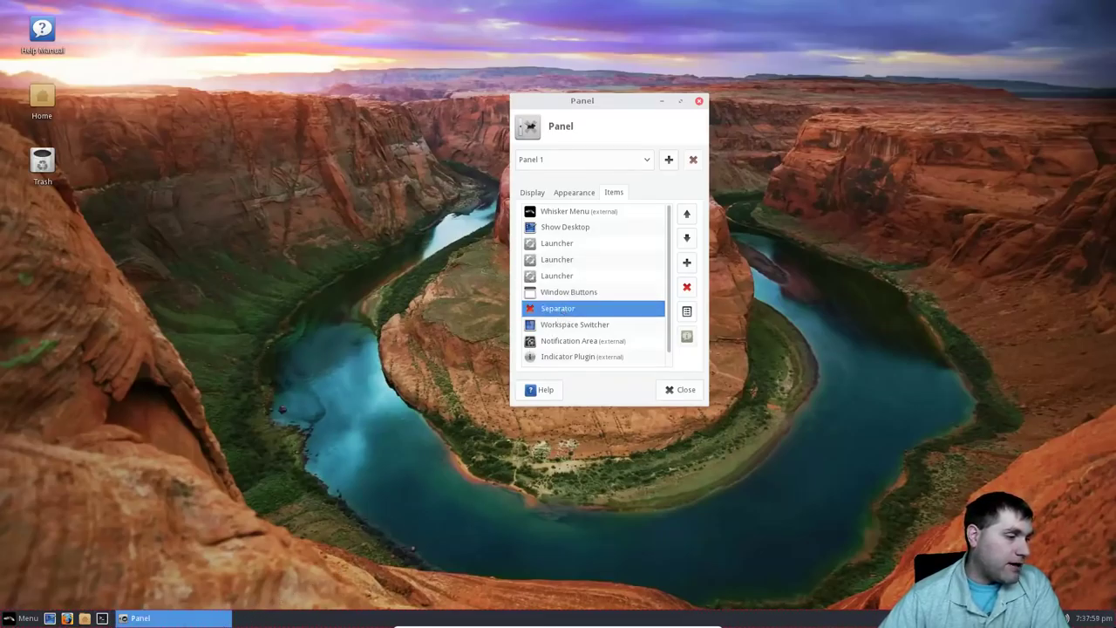
# Select Workspace Switcher, click the red X, and confirm Remove.
pyautogui.click(582, 323)
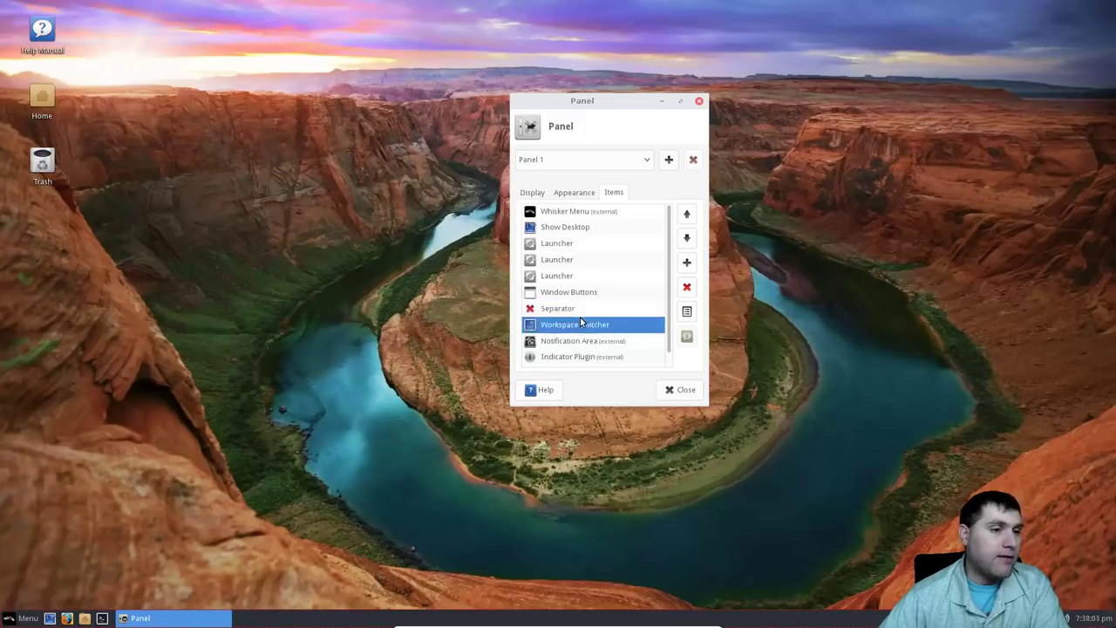
pyautogui.click(688, 286)
pyautogui.click(734, 294)
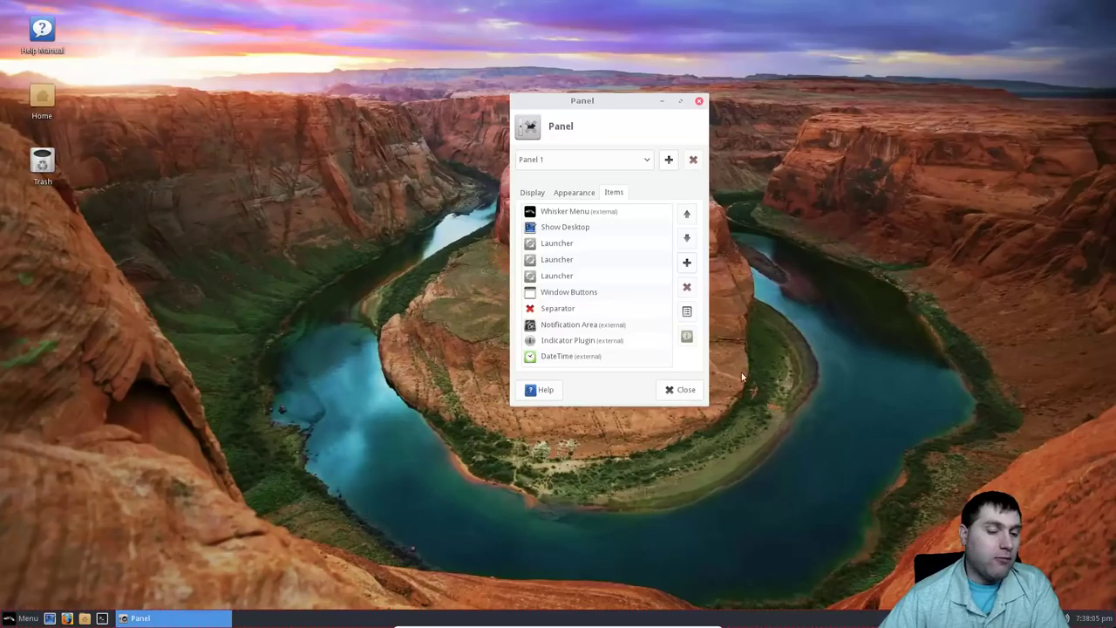
# Select the remaining Notification Area, Indicator Plugin and DateTime items.
pyautogui.click(569, 325)
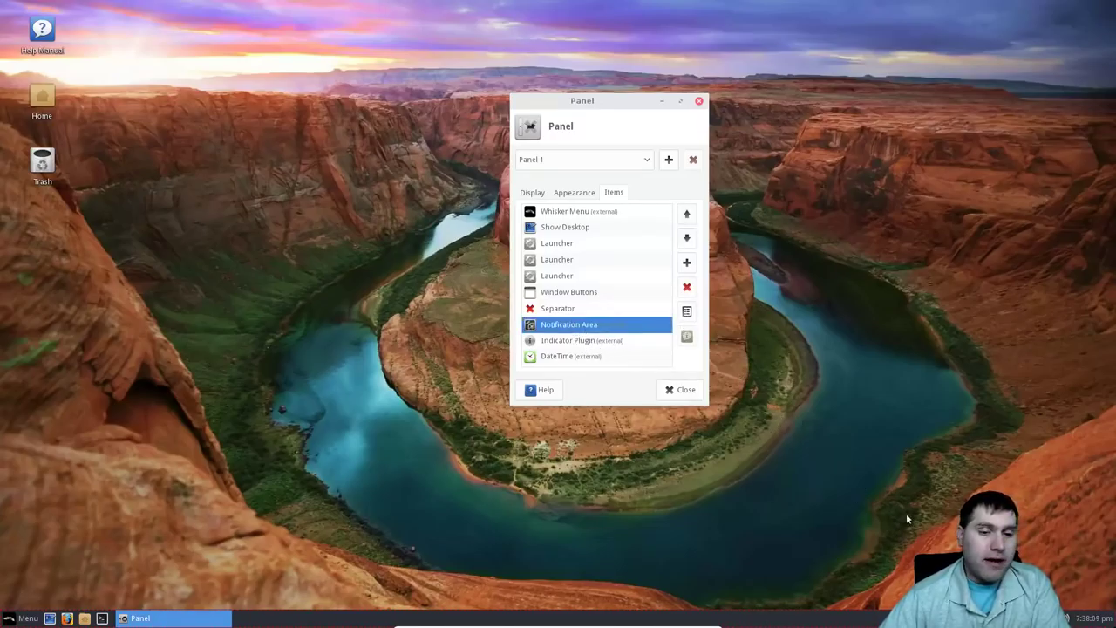
pyautogui.click(608, 341)
pyautogui.click(597, 356)
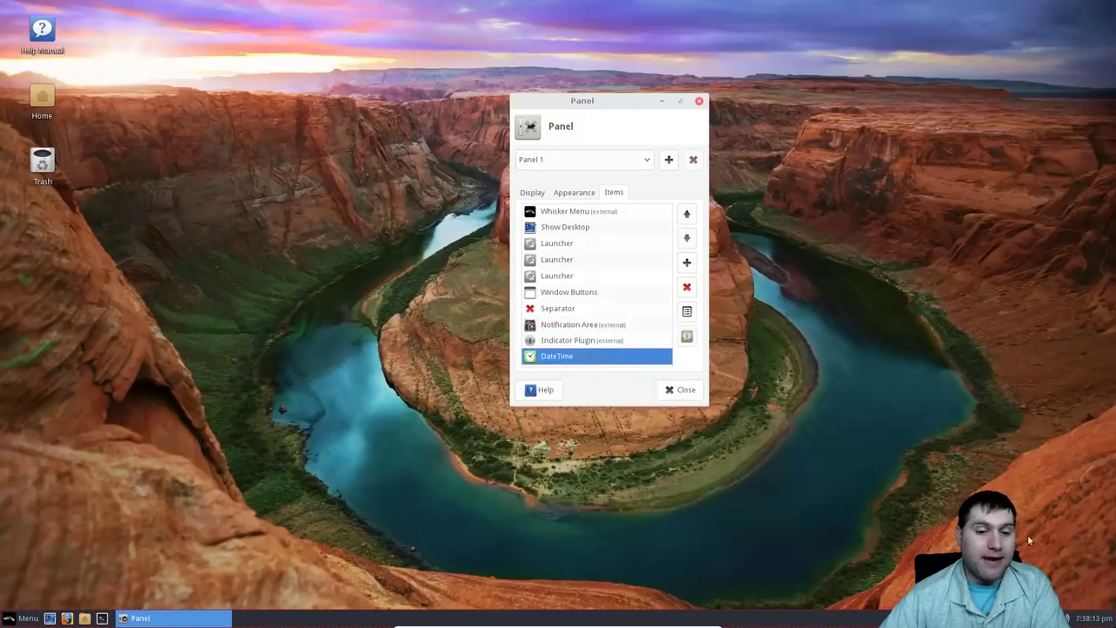
# Scroll through the Add New Items plugin list, close it unused, then close the Panel window.
pyautogui.click(686, 261)
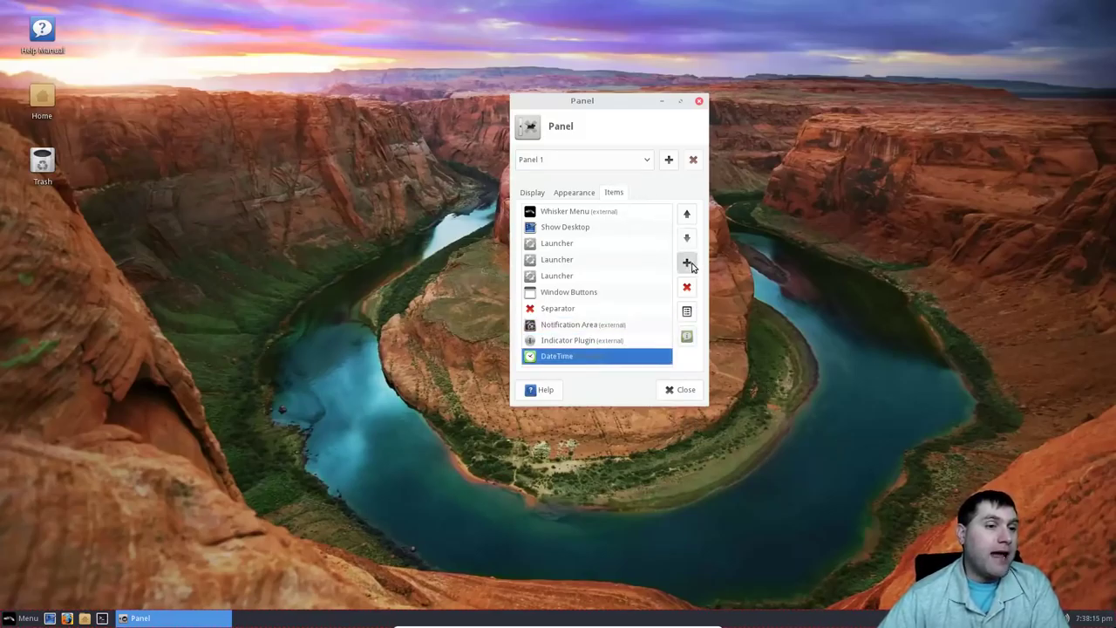
pyautogui.scroll(-2, 593, 262)
pyautogui.scroll(1, 545, 294)
pyautogui.scroll(1, 545, 296)
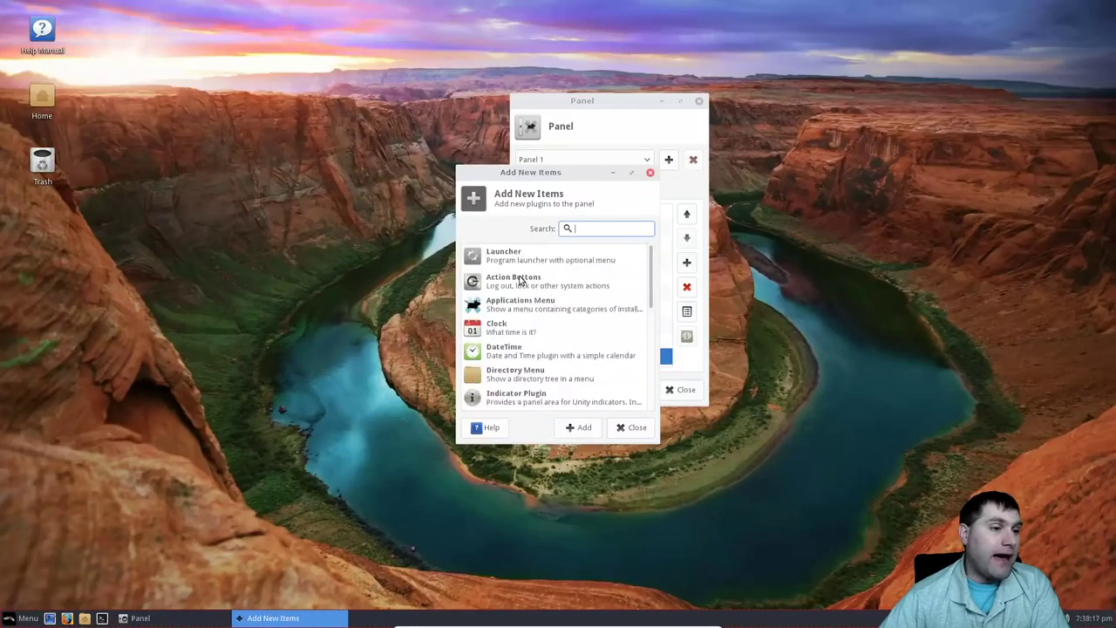
pyautogui.scroll(-3, 549, 303)
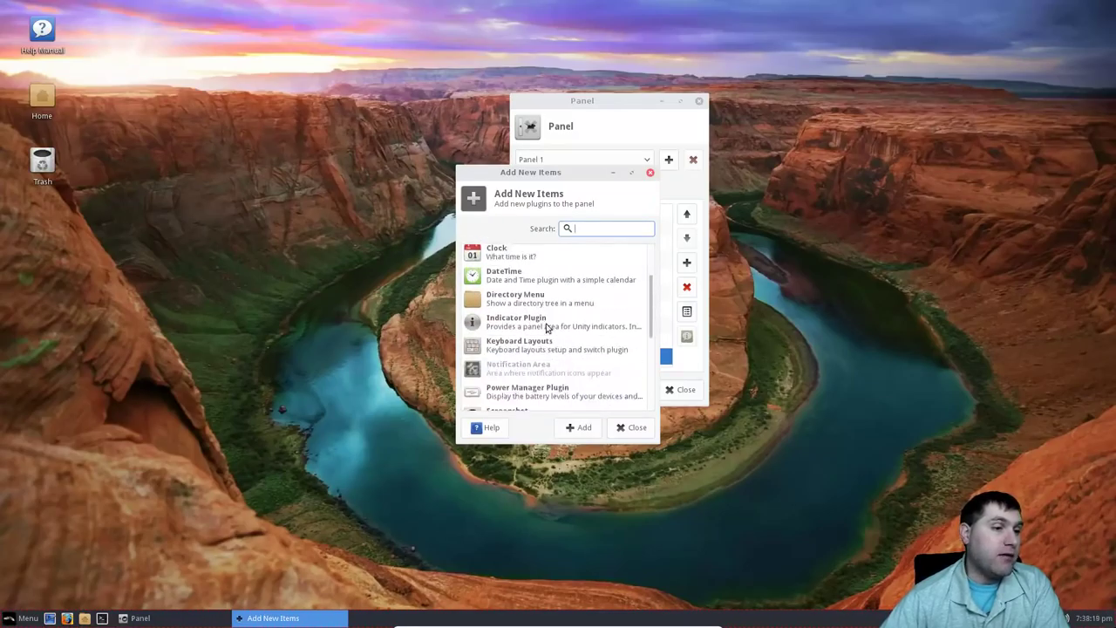
pyautogui.scroll(-5, 557, 322)
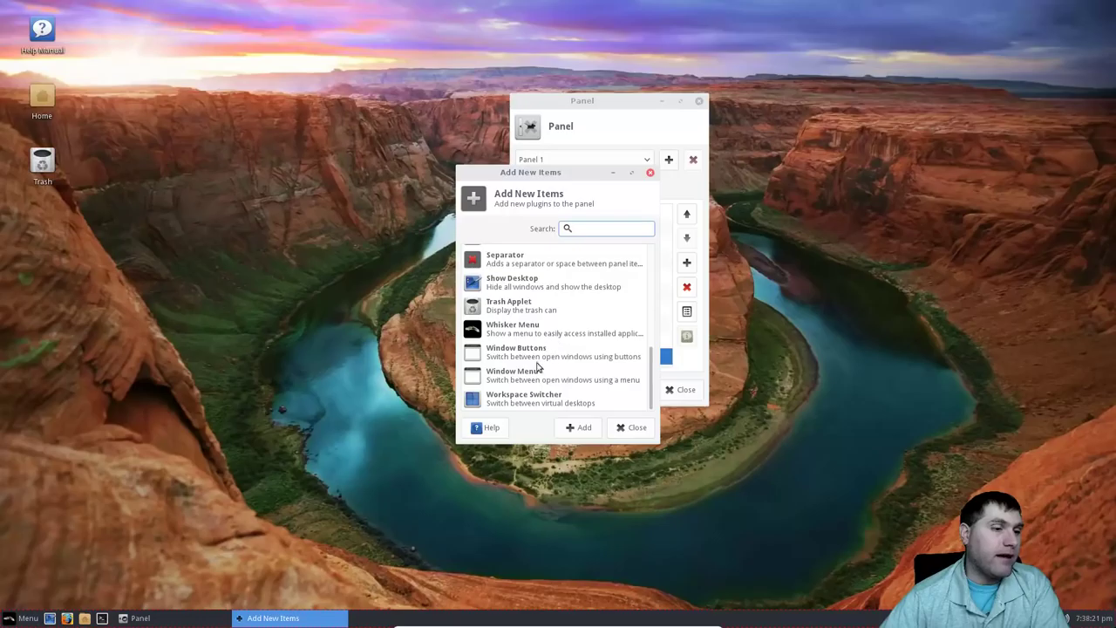
pyautogui.click(643, 433)
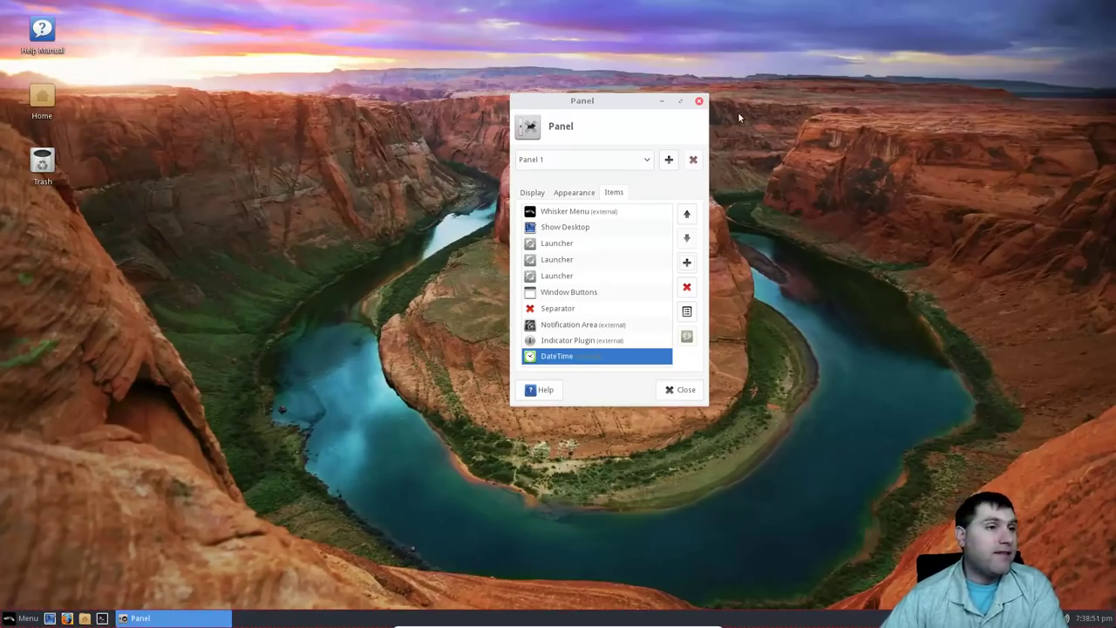
pyautogui.click(699, 103)
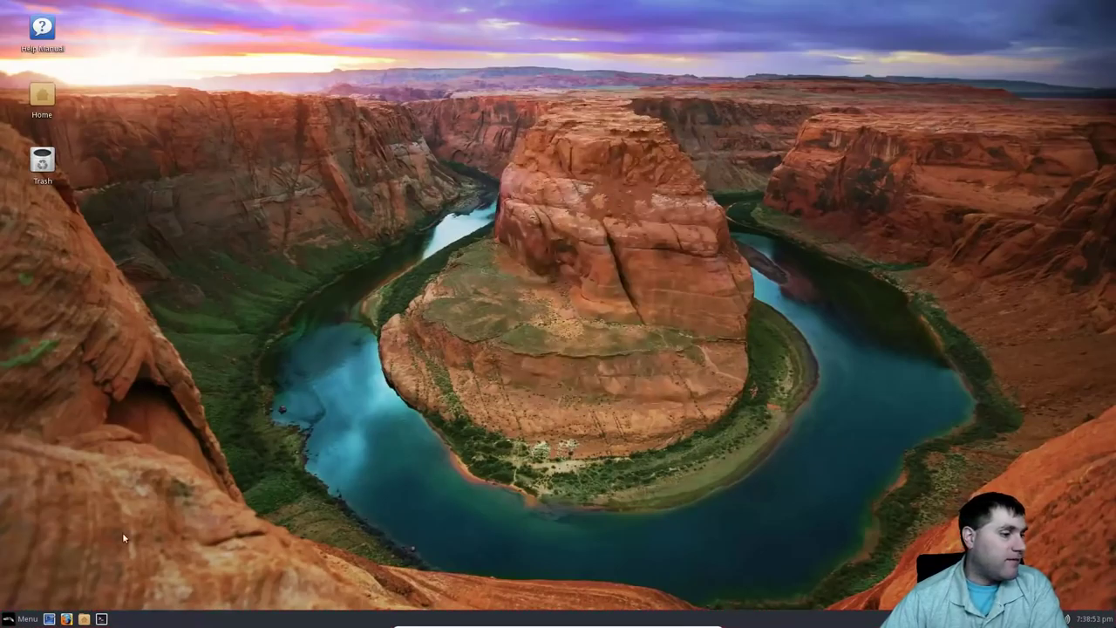
# Open the Whisker Menu and drag its resize grip to make it larger.
pyautogui.click(21, 618)
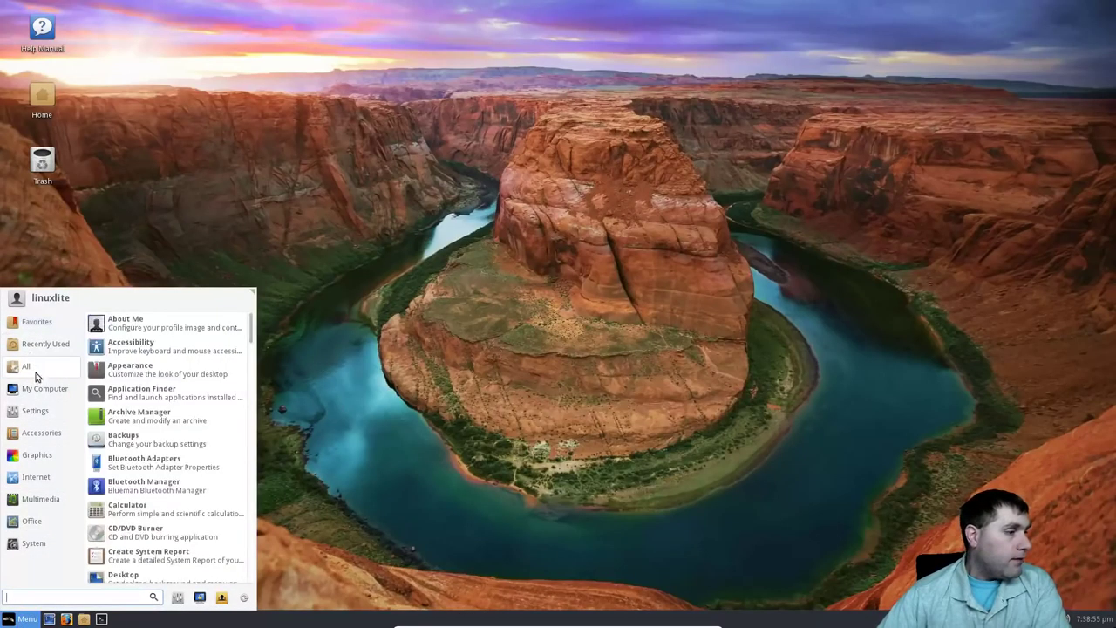
pyautogui.moveTo(42, 395)
pyautogui.moveTo(56, 369)
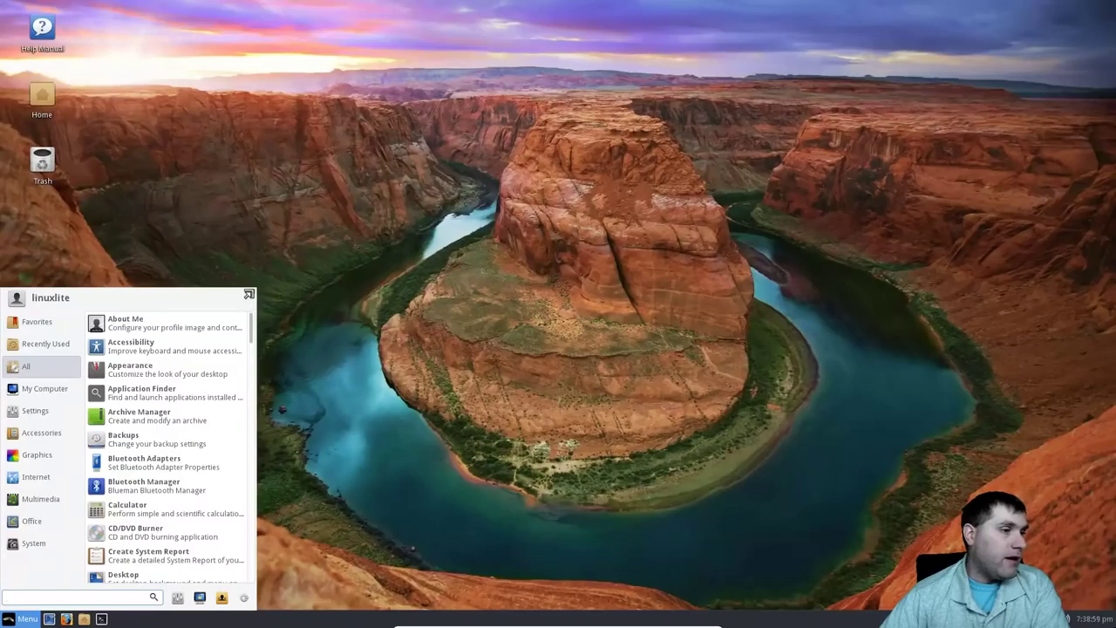
pyautogui.moveTo(248, 293); pyautogui.dragTo(286, 269)
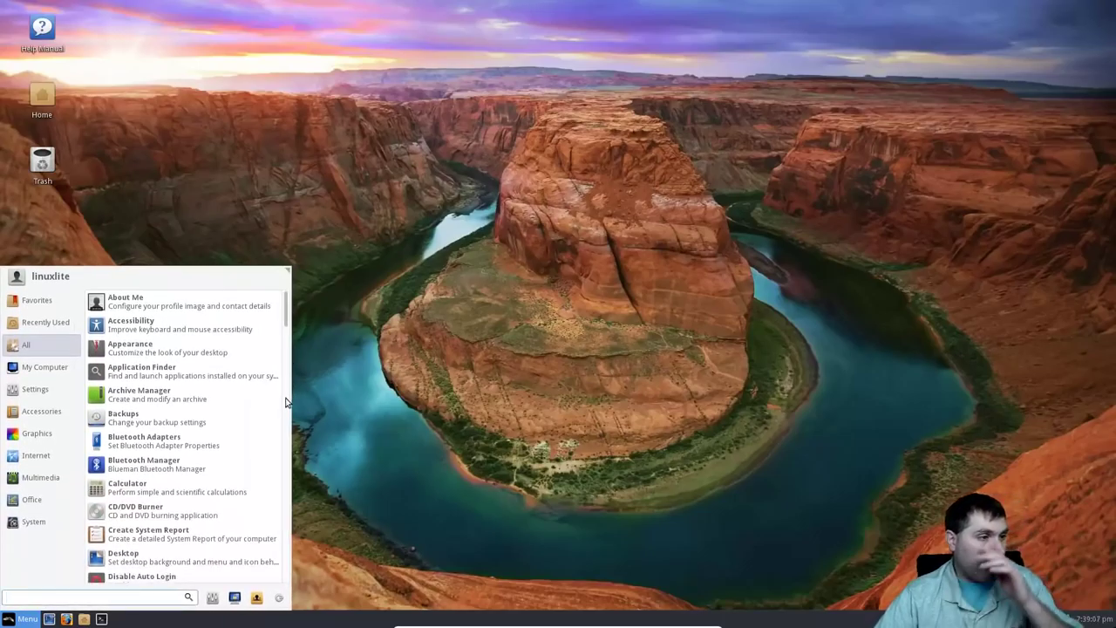
# Browse My Computer, Settings, Accessories, Multimedia and Office categories in the menu.
pyautogui.click(14, 369)
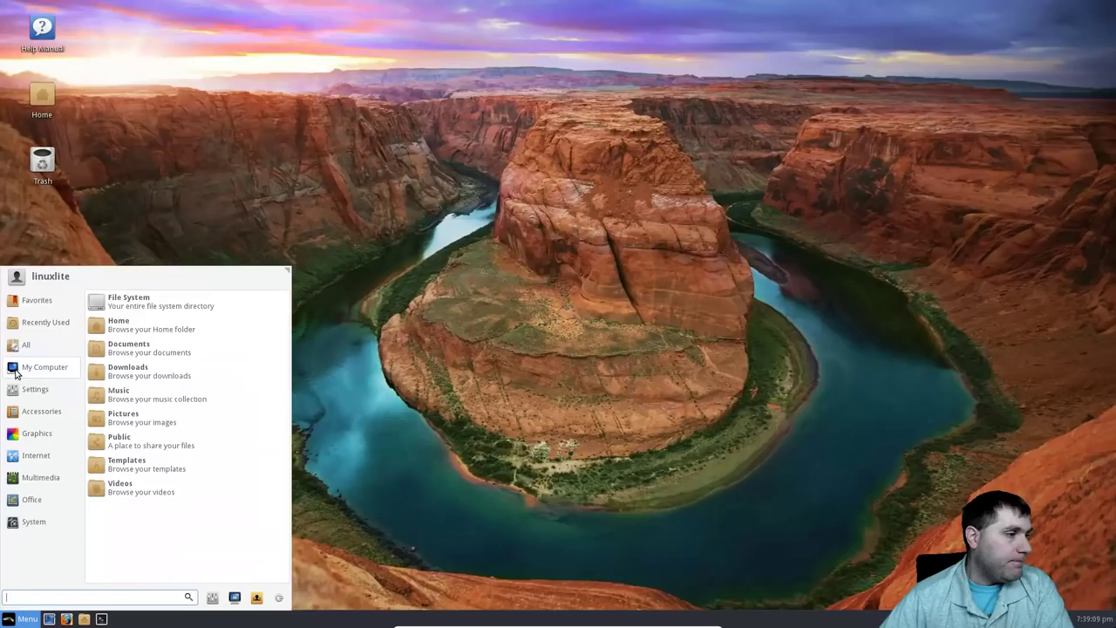
pyautogui.click(35, 396)
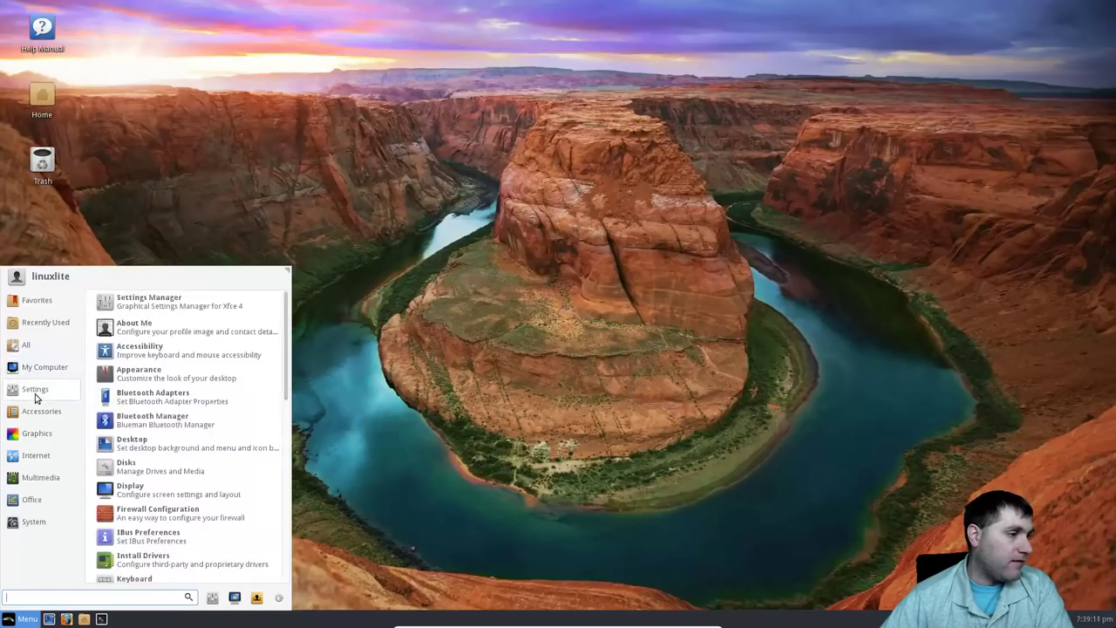
pyautogui.click(52, 417)
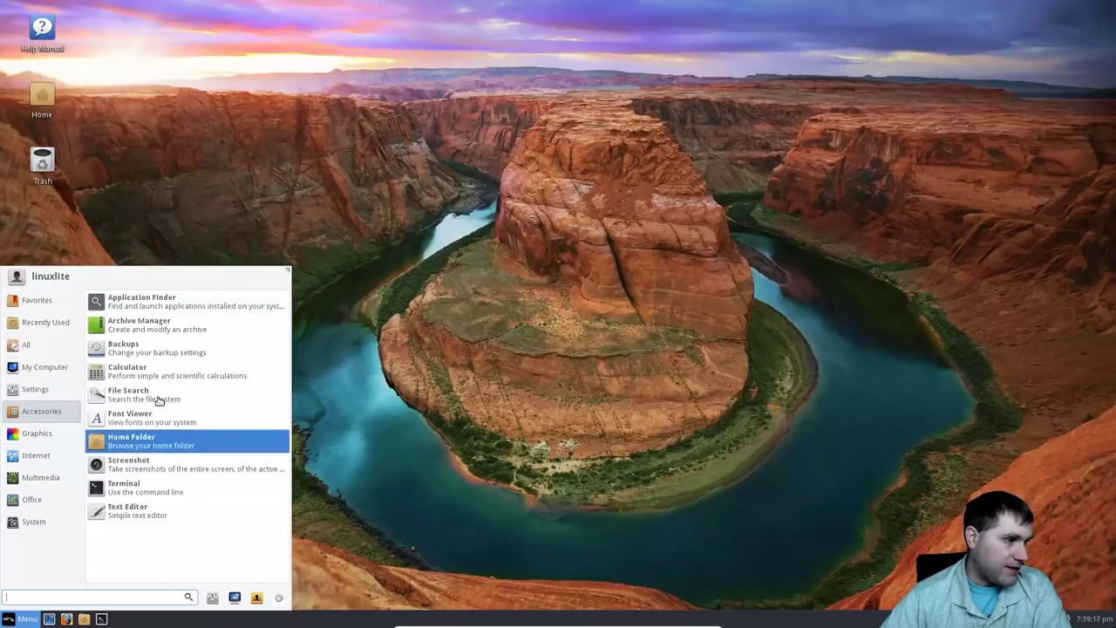
pyautogui.moveTo(50, 436)
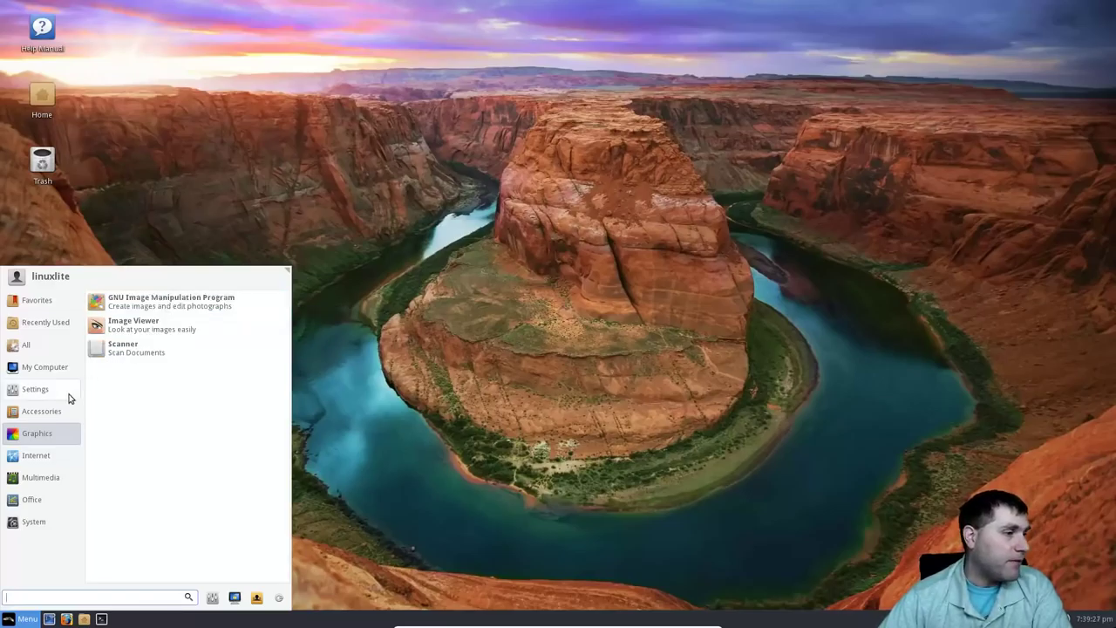
pyautogui.moveTo(36, 459)
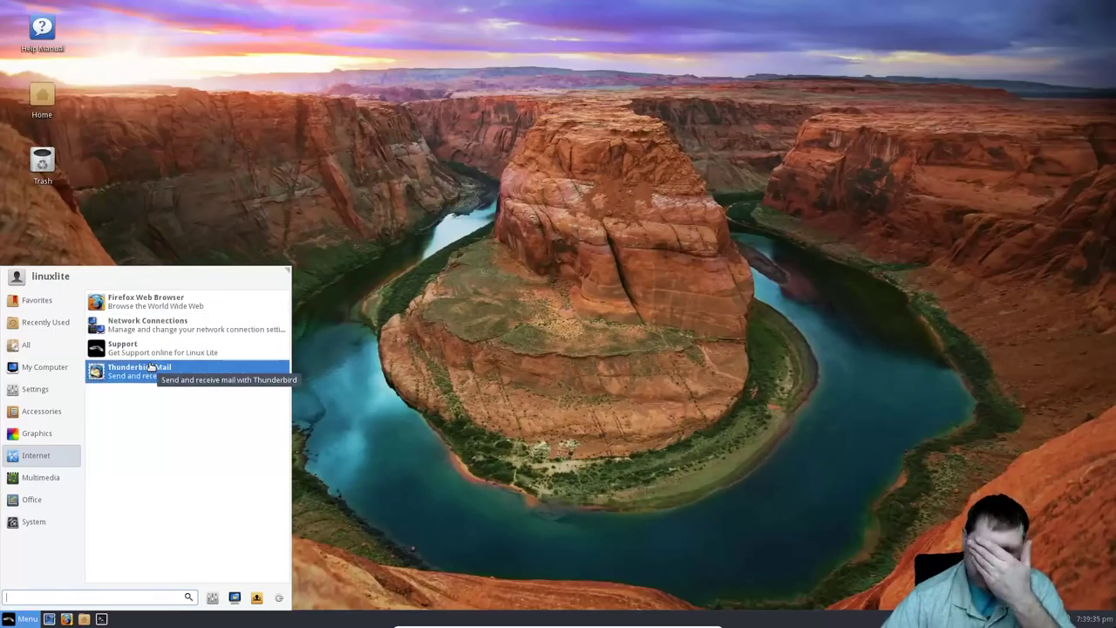
pyautogui.click(63, 479)
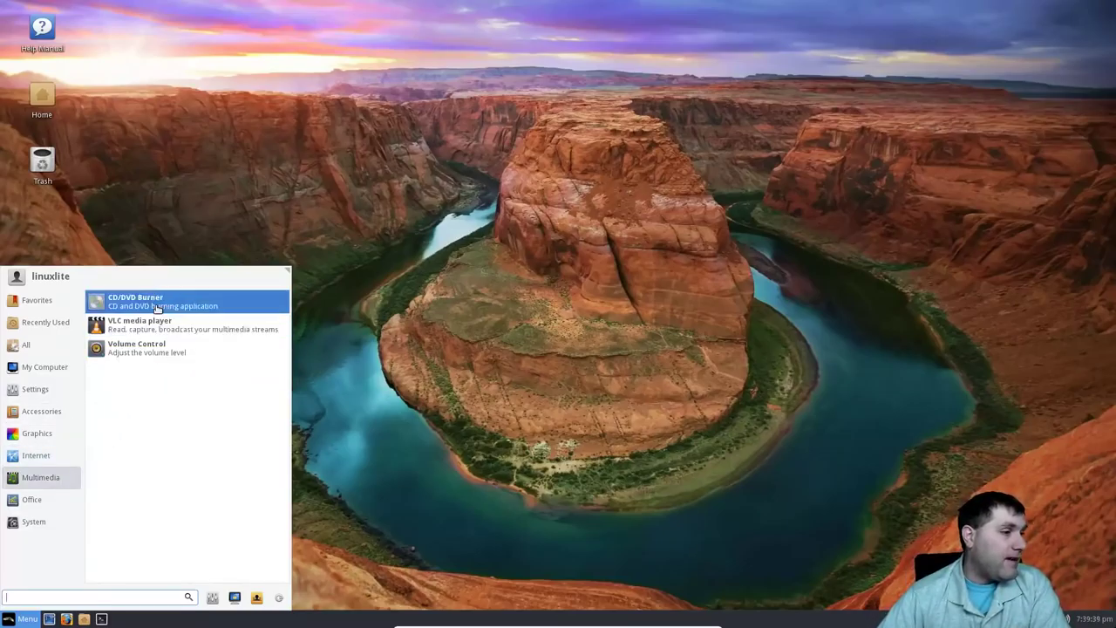
pyautogui.click(22, 501)
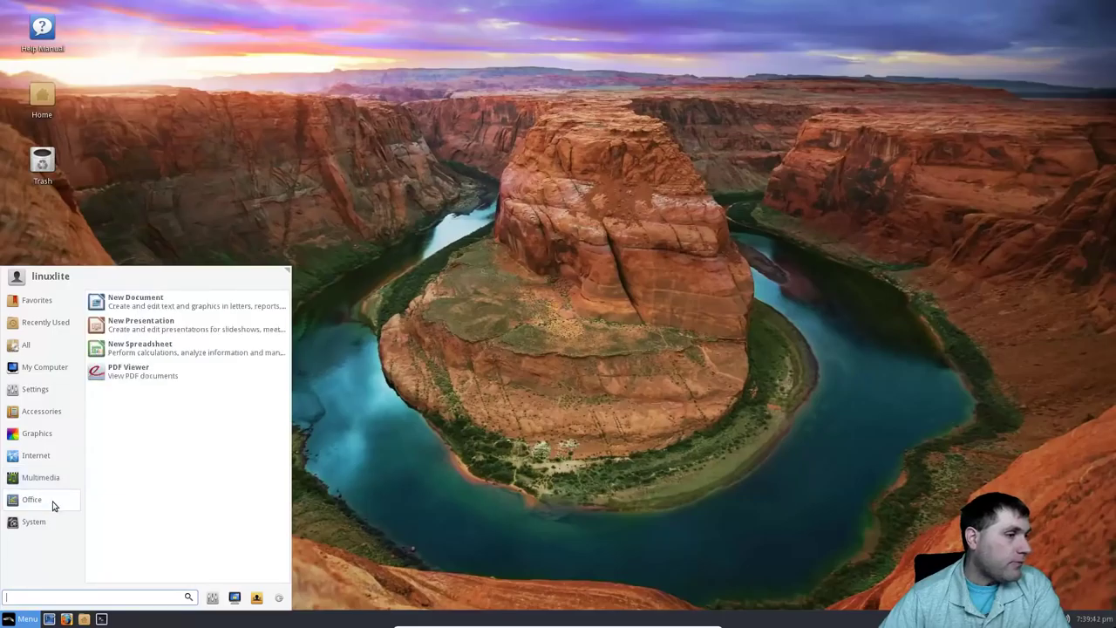
# Open a new Writer document, view About LibreOffice (version 5.1.6.2), then close Writer.
pyautogui.click(161, 309)
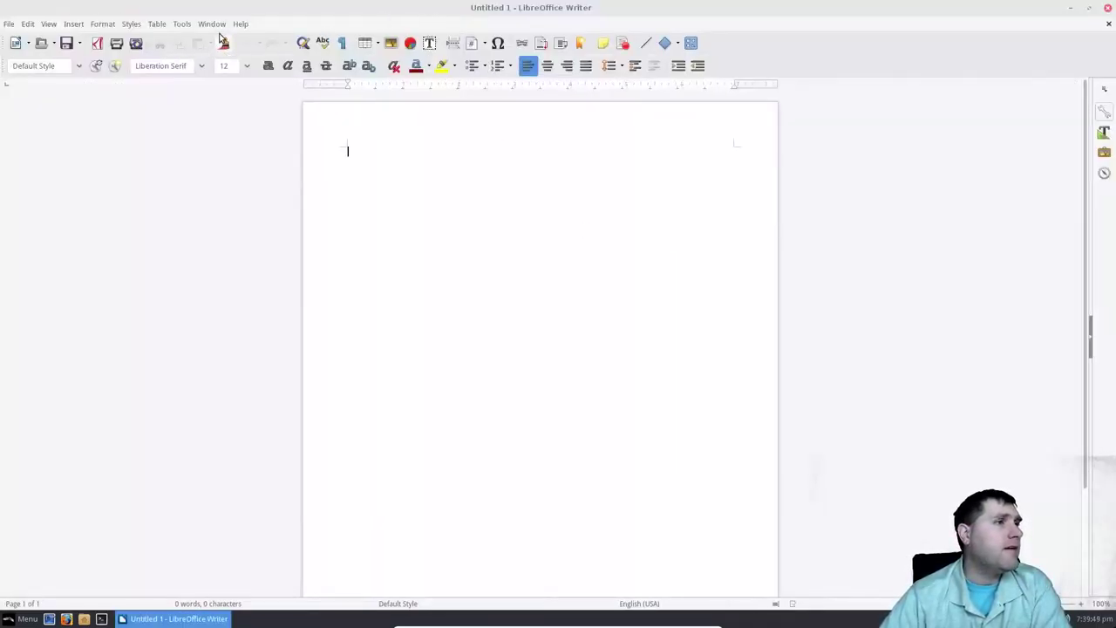
pyautogui.click(240, 25)
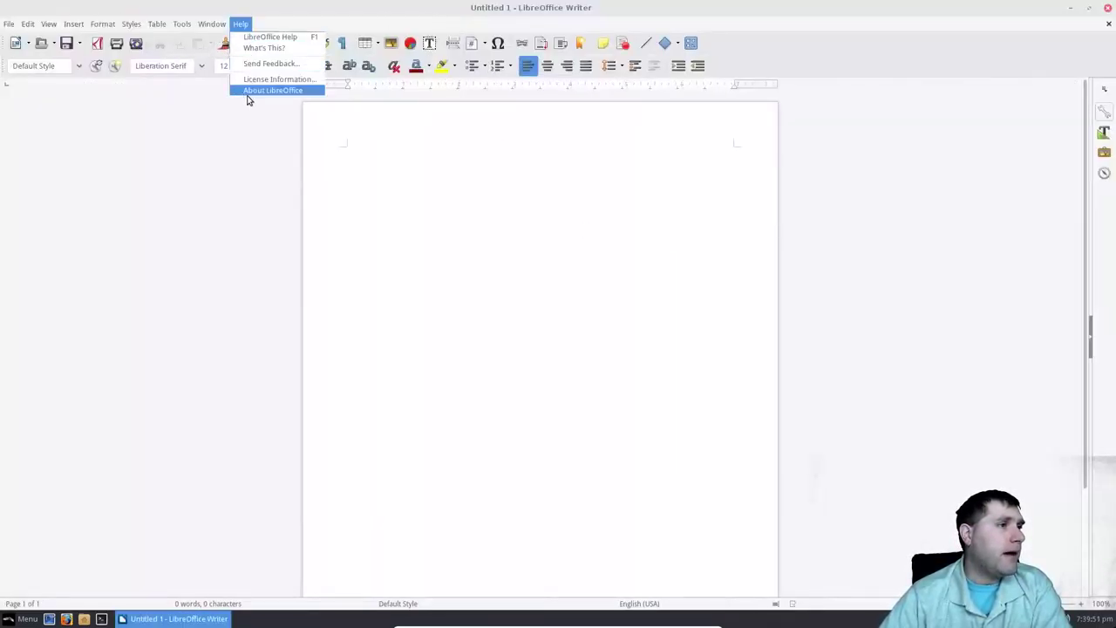
pyautogui.press('Return')
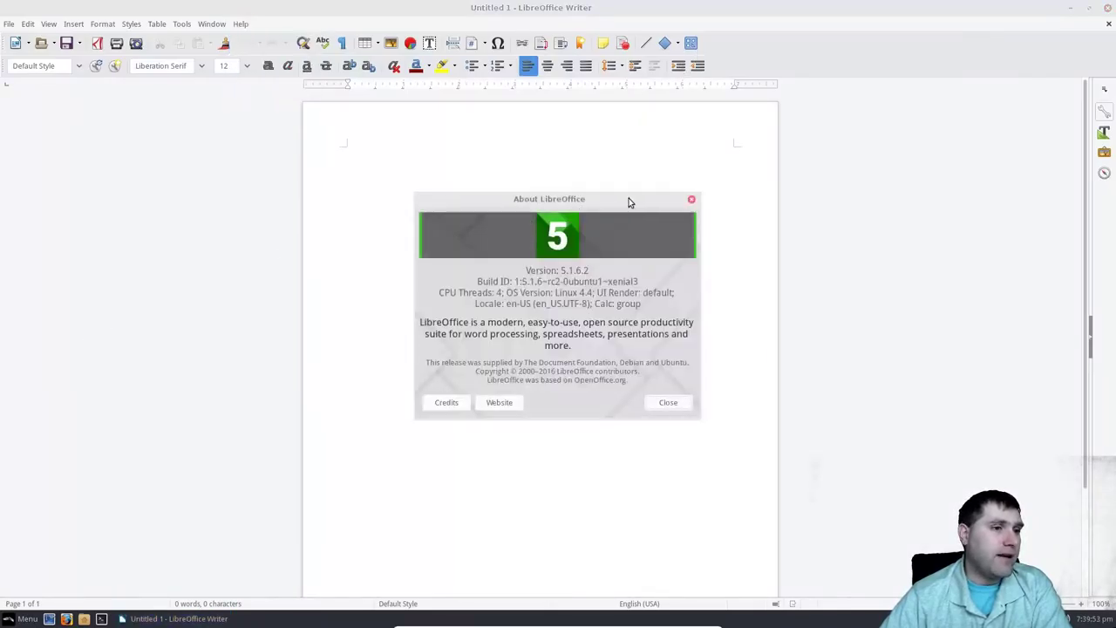
pyautogui.click(692, 198)
pyautogui.click(1109, 8)
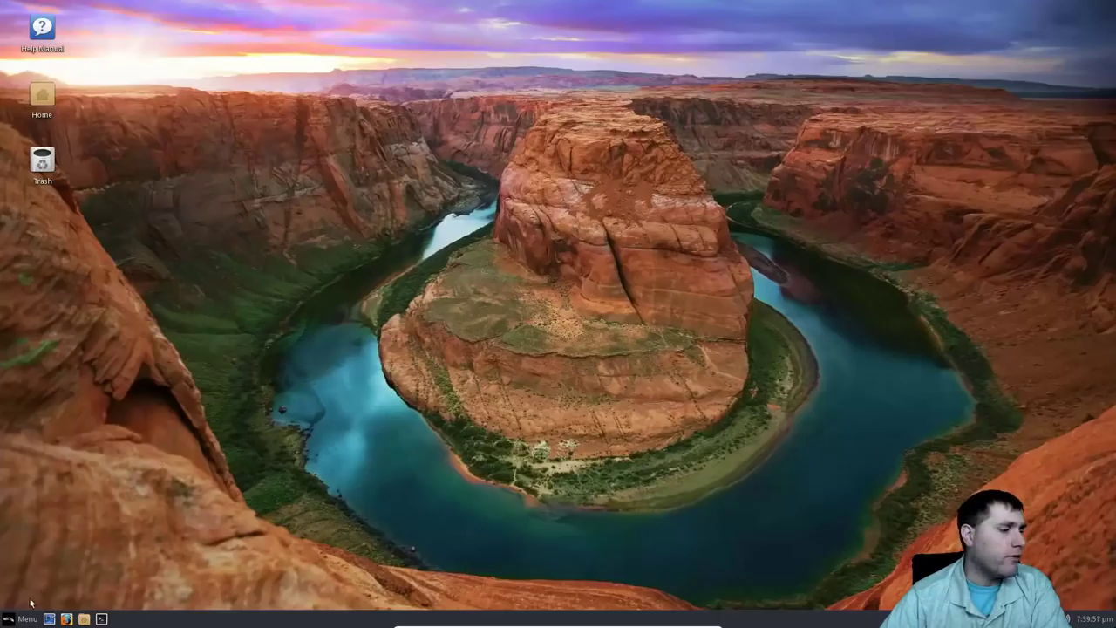
pyautogui.click(12, 620)
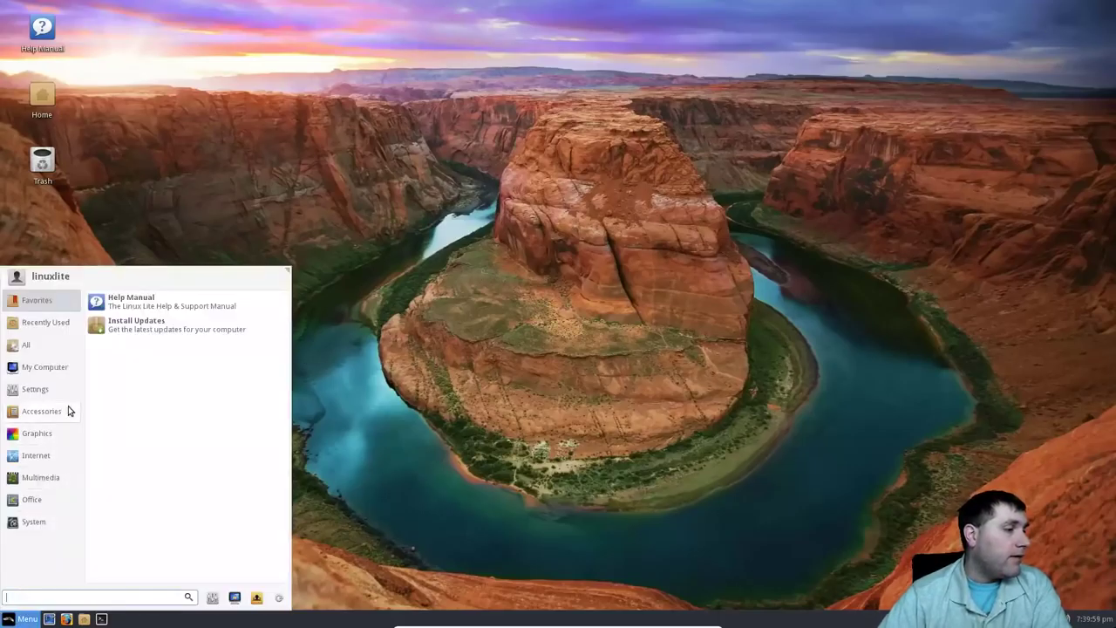
pyautogui.moveTo(31, 500)
pyautogui.moveTo(28, 520)
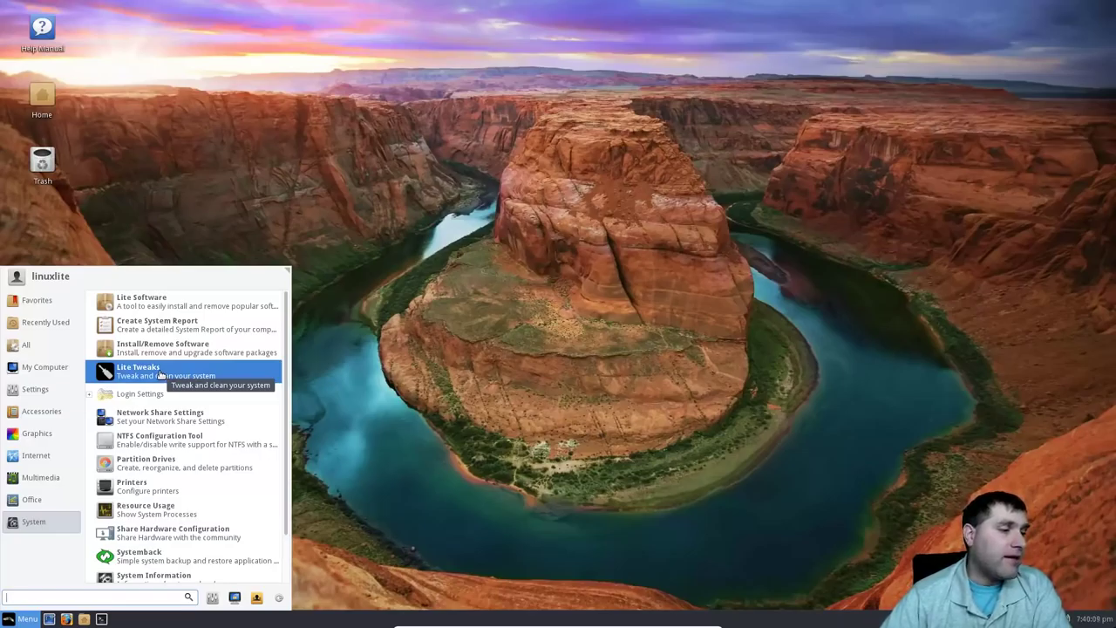
pyautogui.click(166, 509)
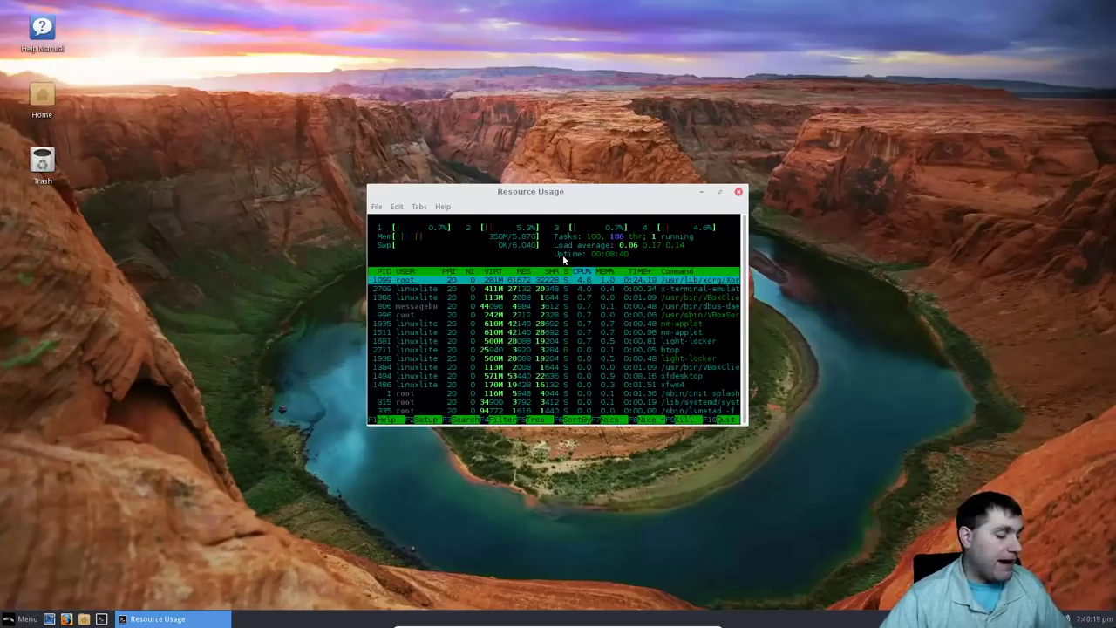
pyautogui.press('q')
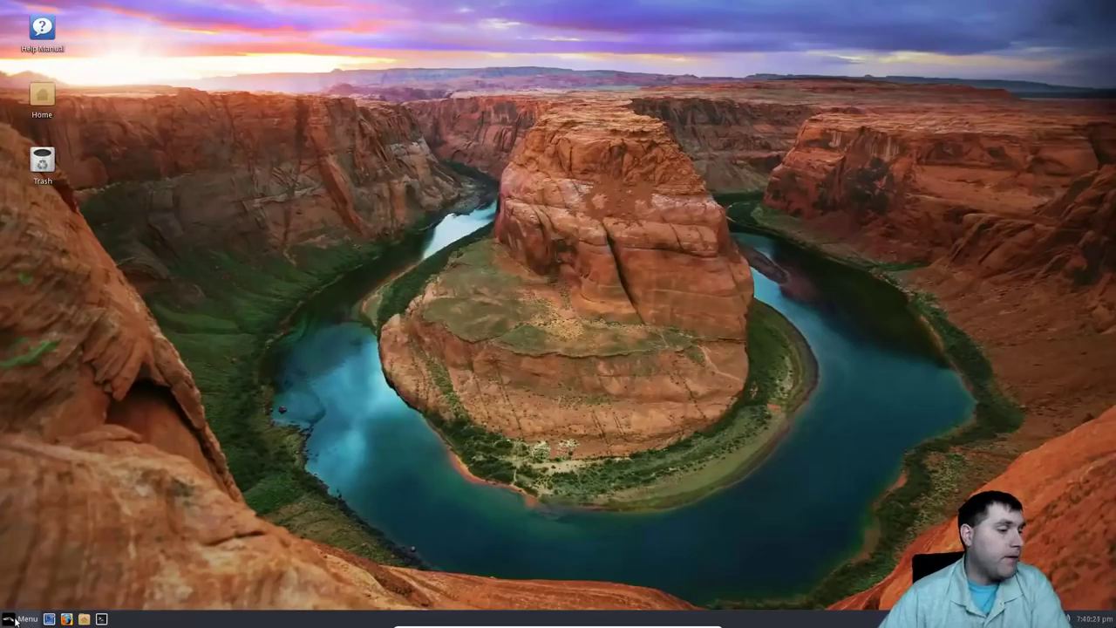
pyautogui.click(15, 621)
# Launch System > Lite Software, authenticate, update sources, and choose the Install Software task.
pyautogui.click(44, 499)
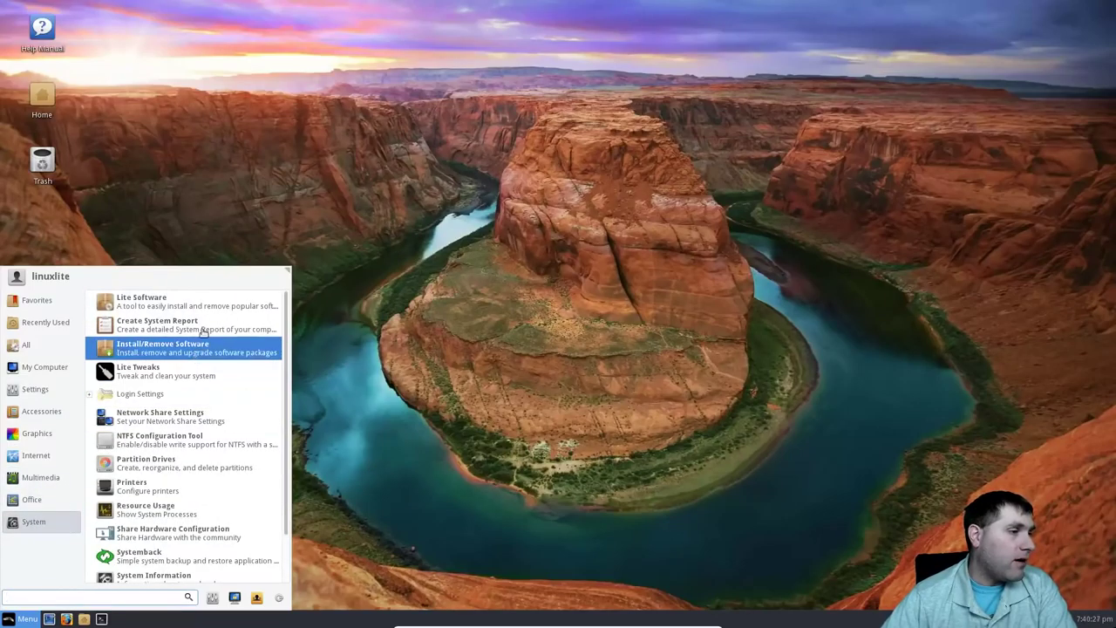
pyautogui.click(193, 307)
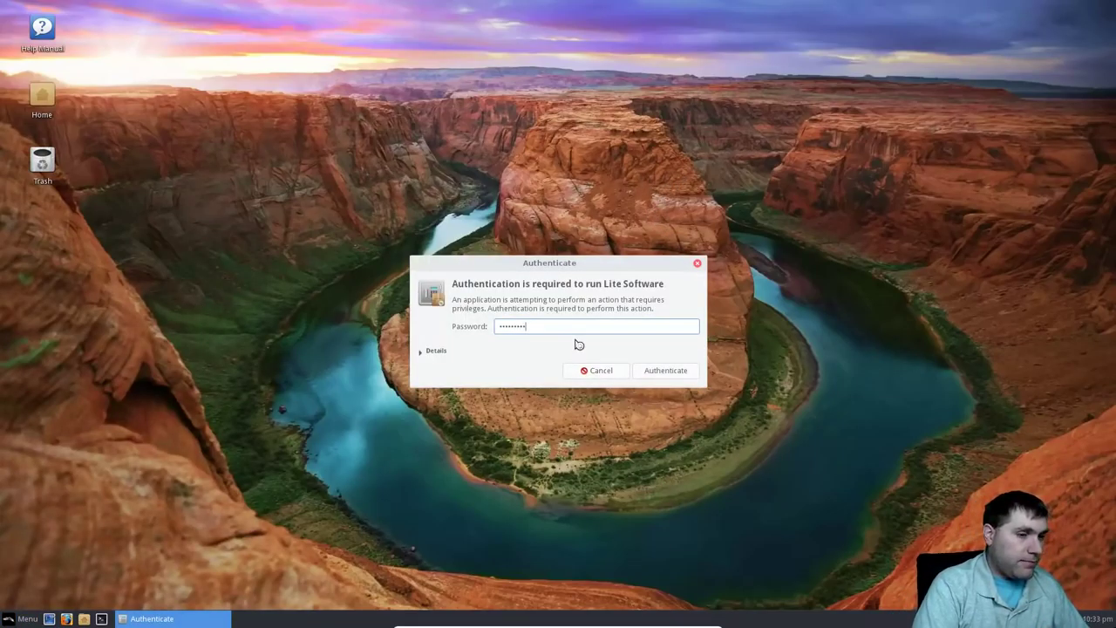
pyautogui.press('Return')
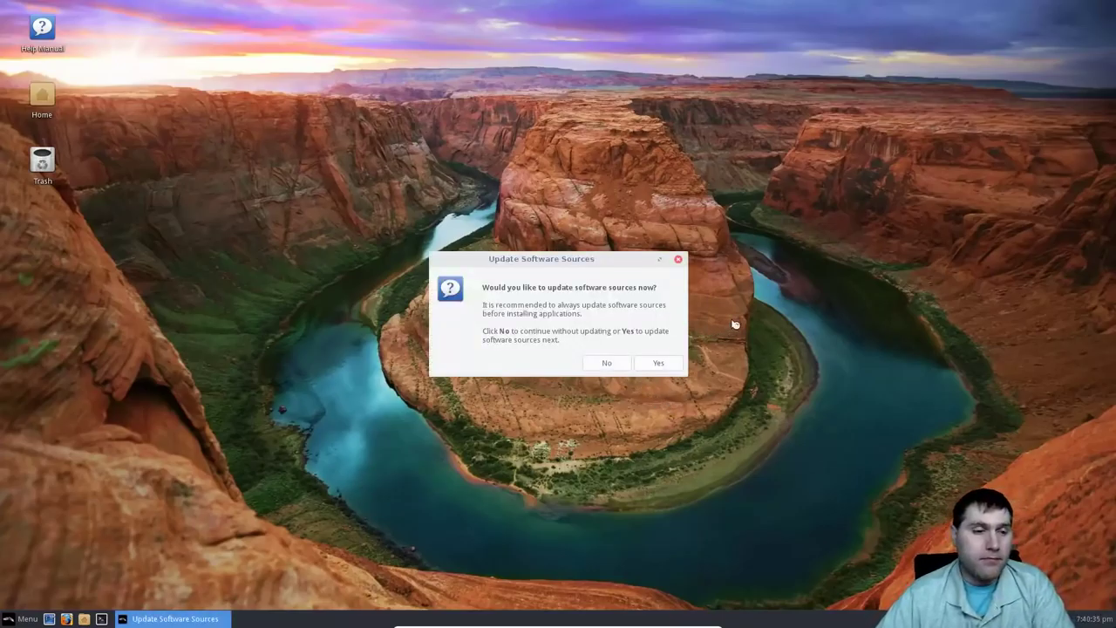
pyautogui.click(660, 363)
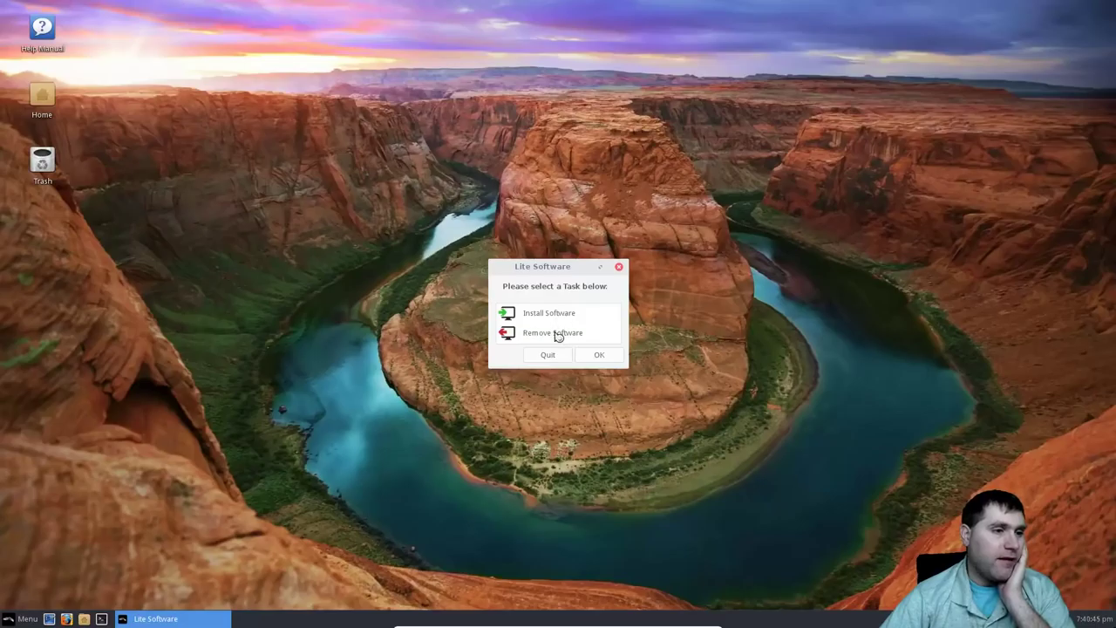
pyautogui.click(559, 315)
pyautogui.click(599, 355)
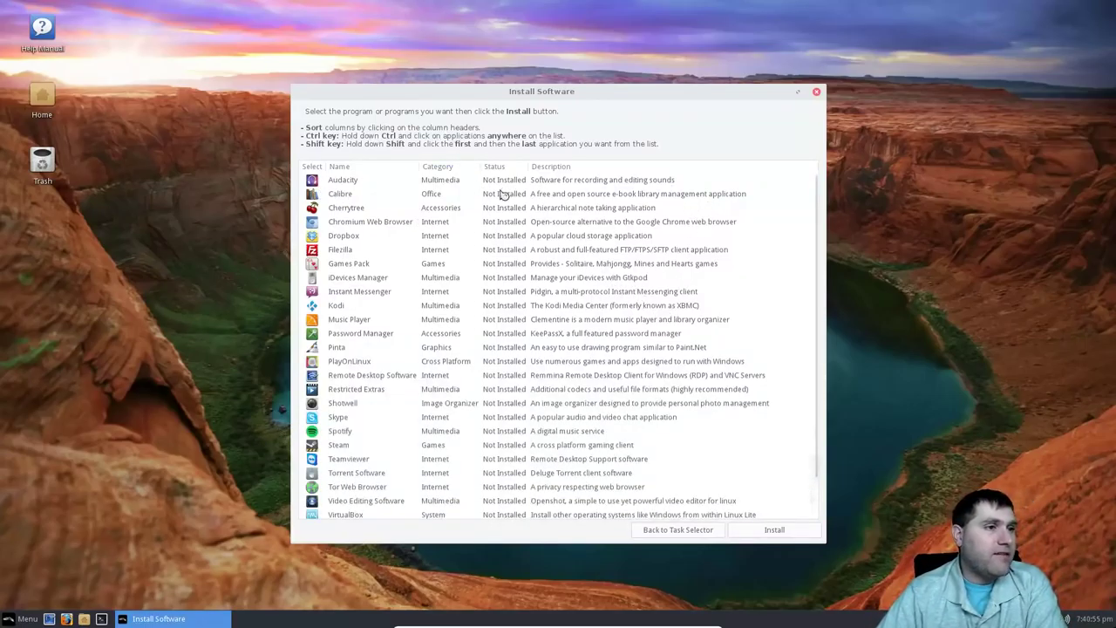
# Read the descriptions of Calibre, Cherrytree, Chromium Web Browser and Dropbox.
pyautogui.click(348, 180)
pyautogui.click(366, 196)
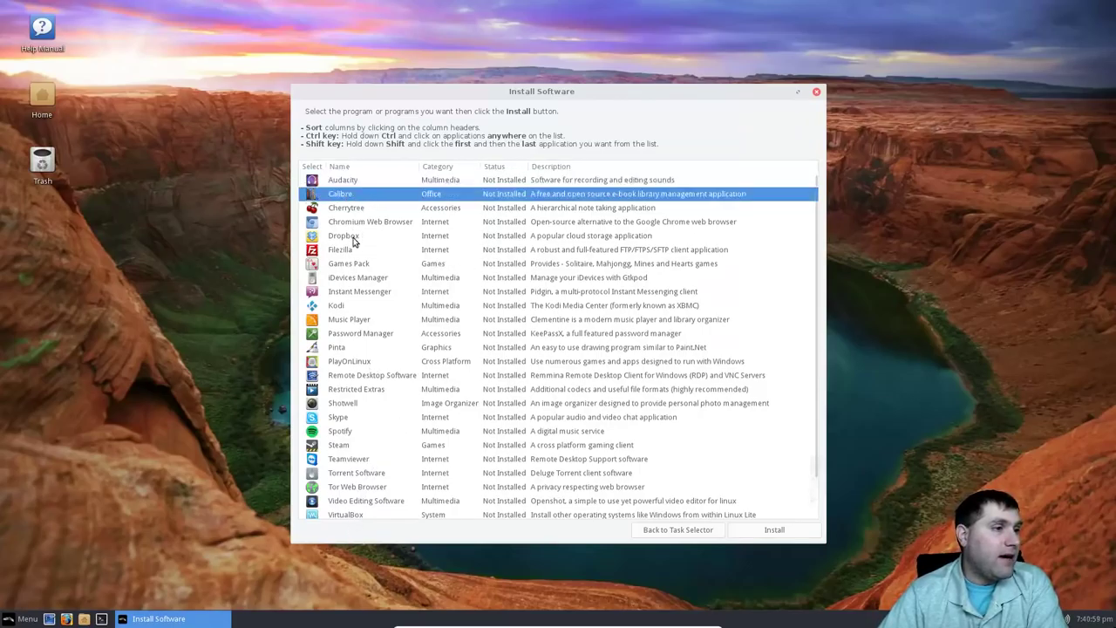
pyautogui.click(368, 210)
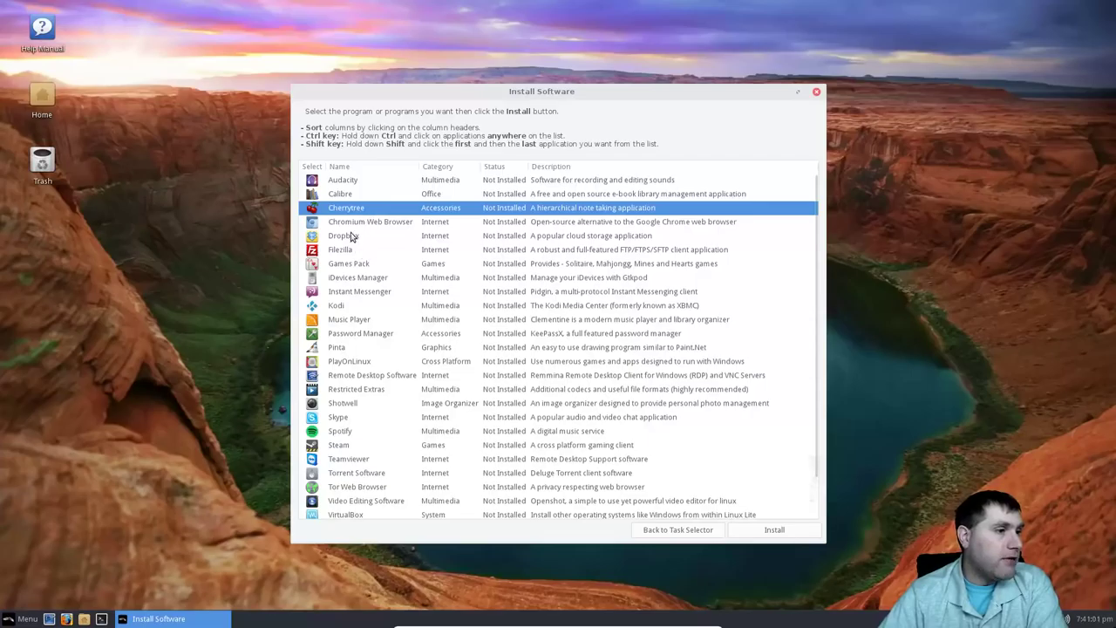
pyautogui.click(347, 221)
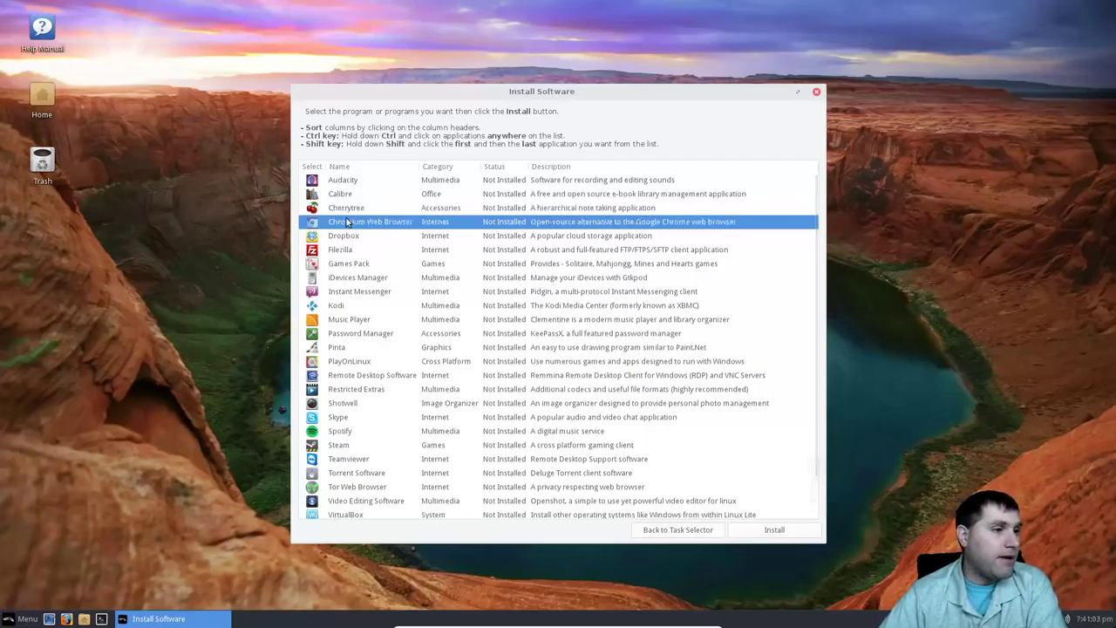
pyautogui.click(352, 236)
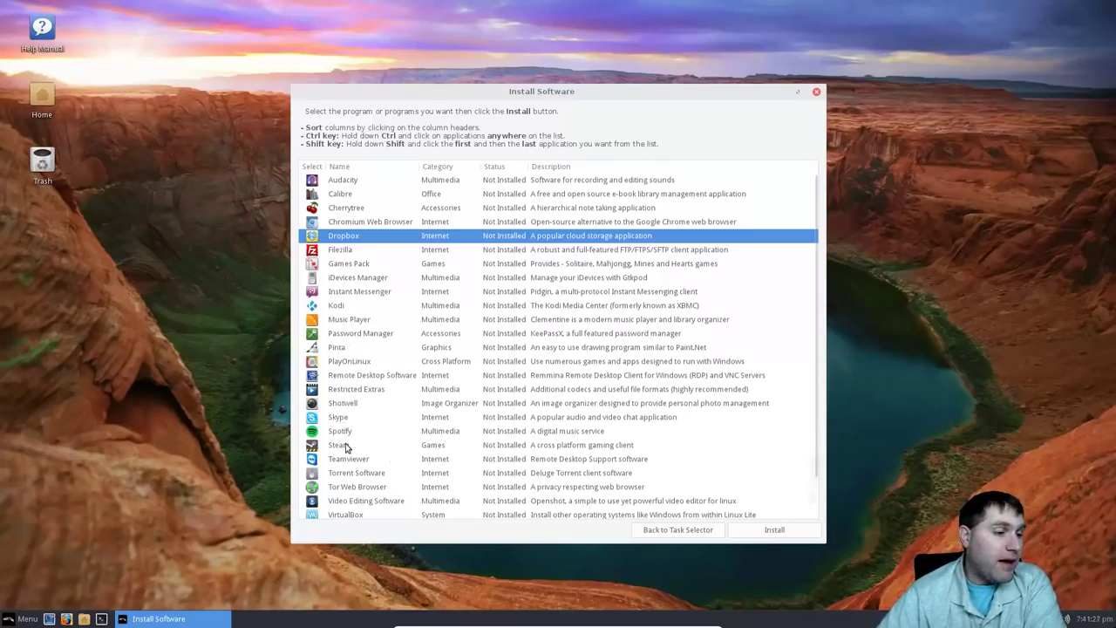
# Check Tor Web Browser, Steam and iDevices Manager, then go back and choose Remove Software.
pyautogui.click(355, 492)
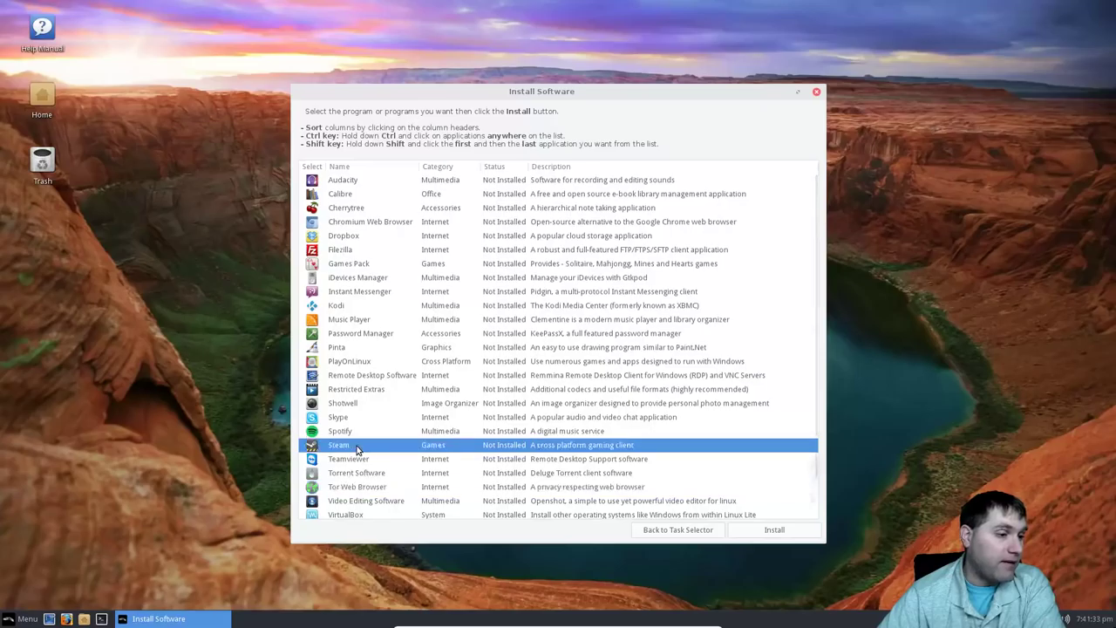
pyautogui.click(356, 446)
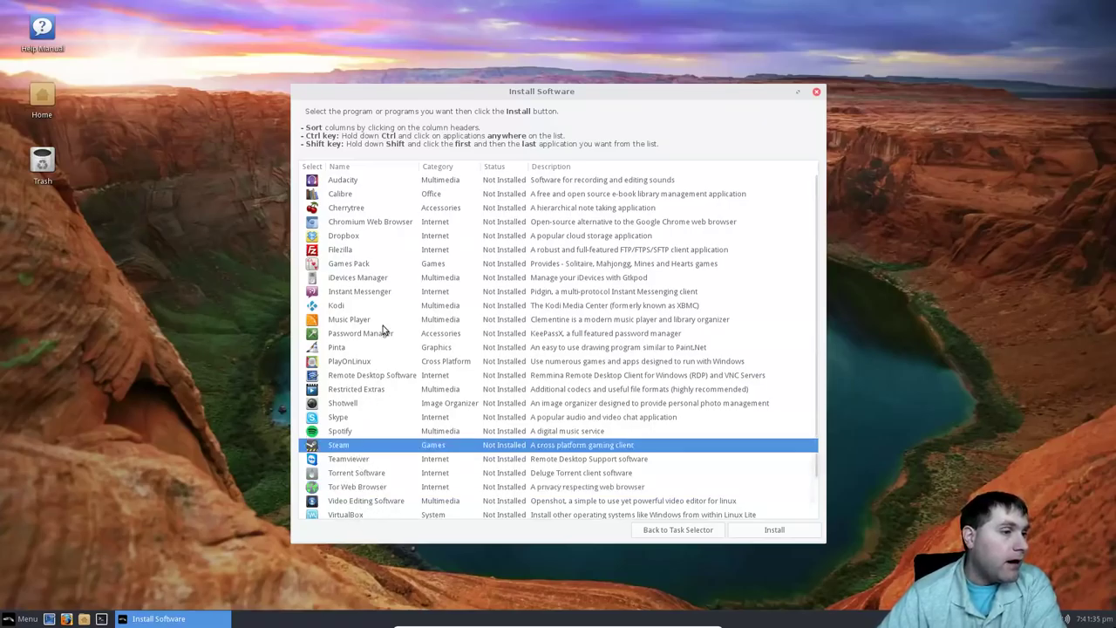
pyautogui.click(347, 279)
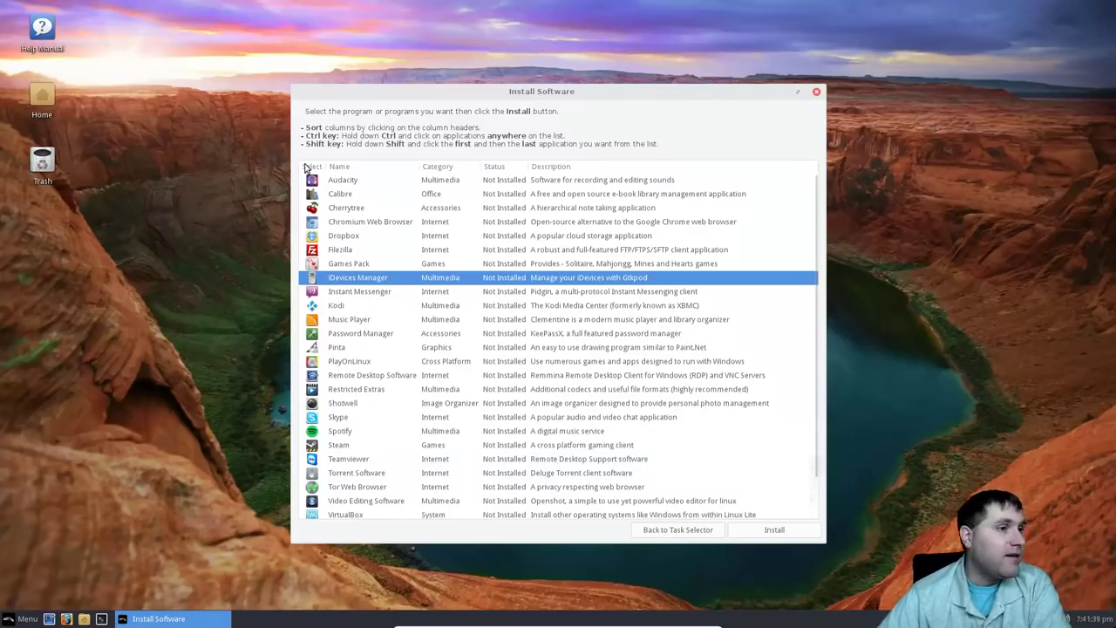
pyautogui.click(708, 532)
pyautogui.click(533, 338)
# Check the empty Remove Software list, then quit the software tool.
pyautogui.click(612, 358)
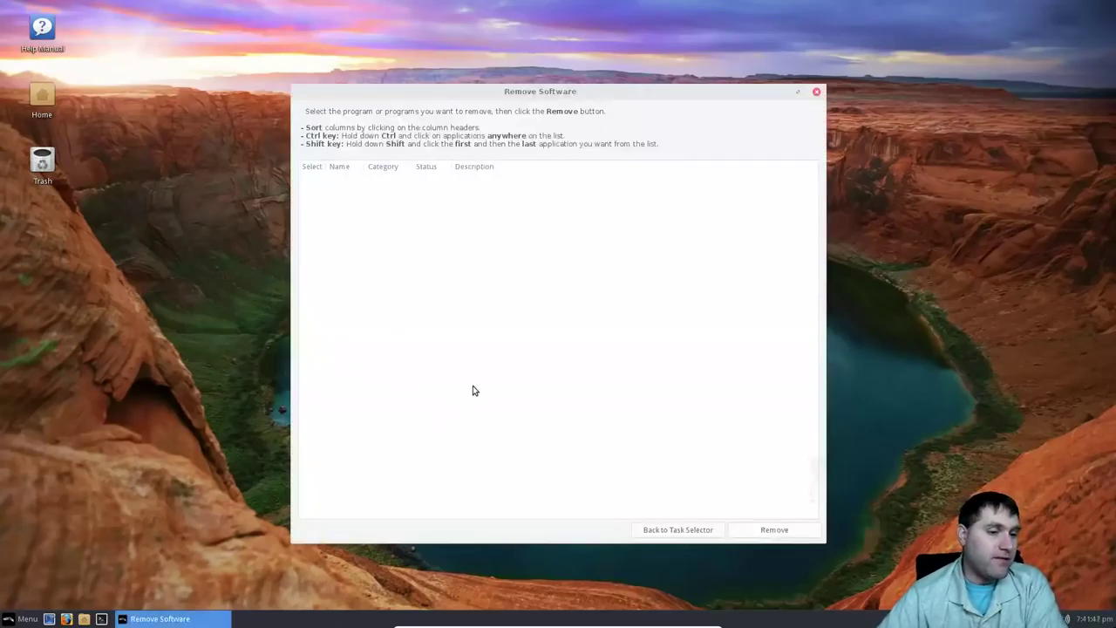
pyautogui.click(817, 92)
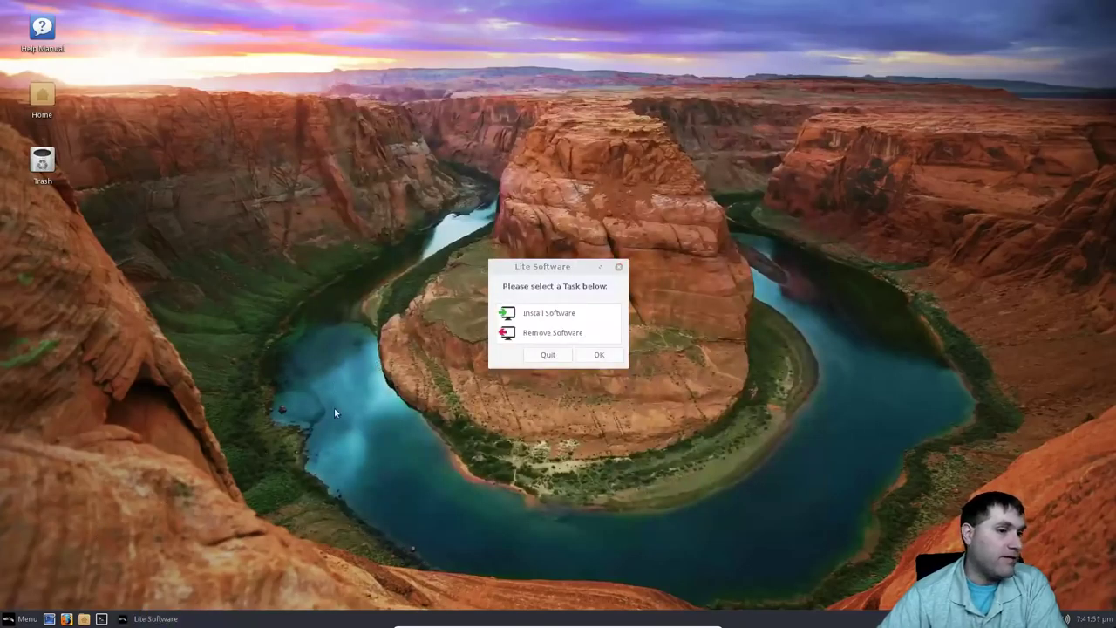
pyautogui.click(556, 360)
# Launch Lite Tweaks from the System category of the Menu.
pyautogui.click(24, 618)
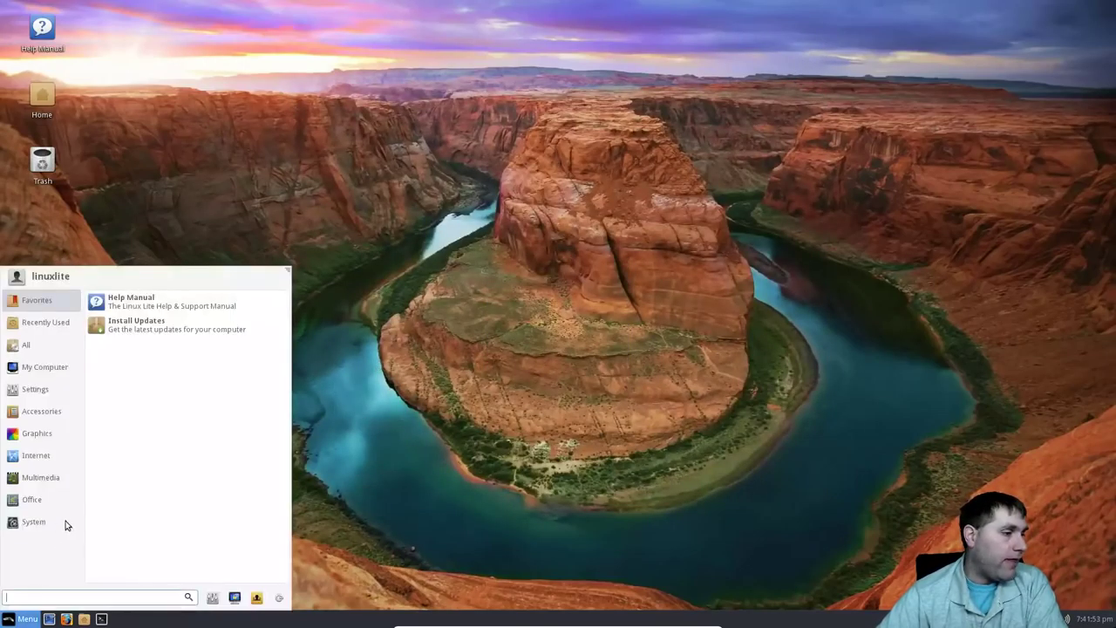
pyautogui.click(33, 523)
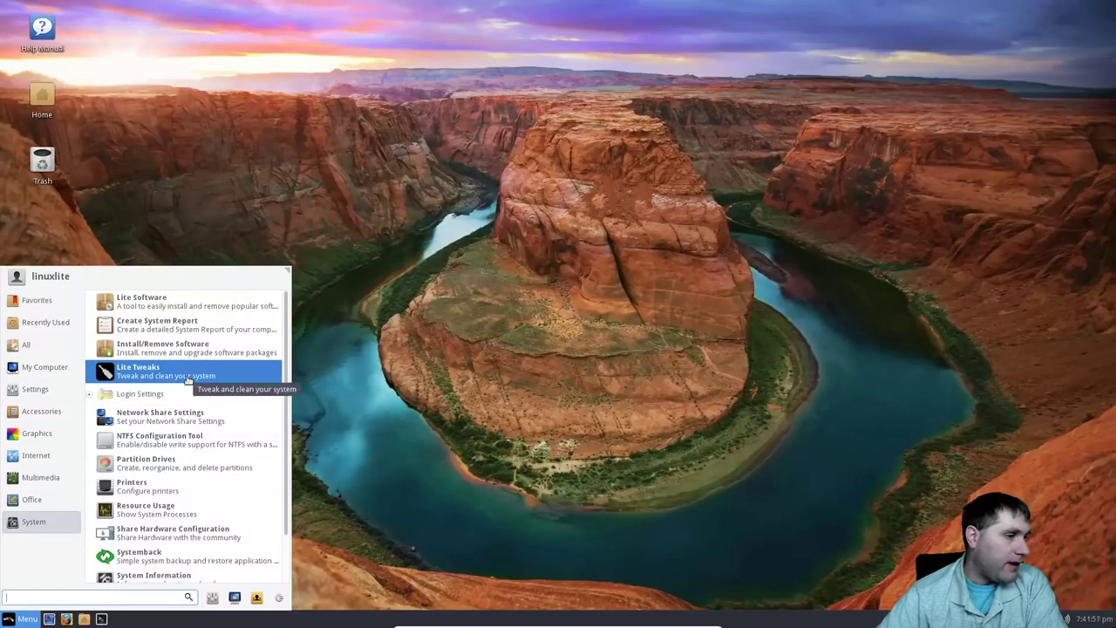
pyautogui.click(186, 378)
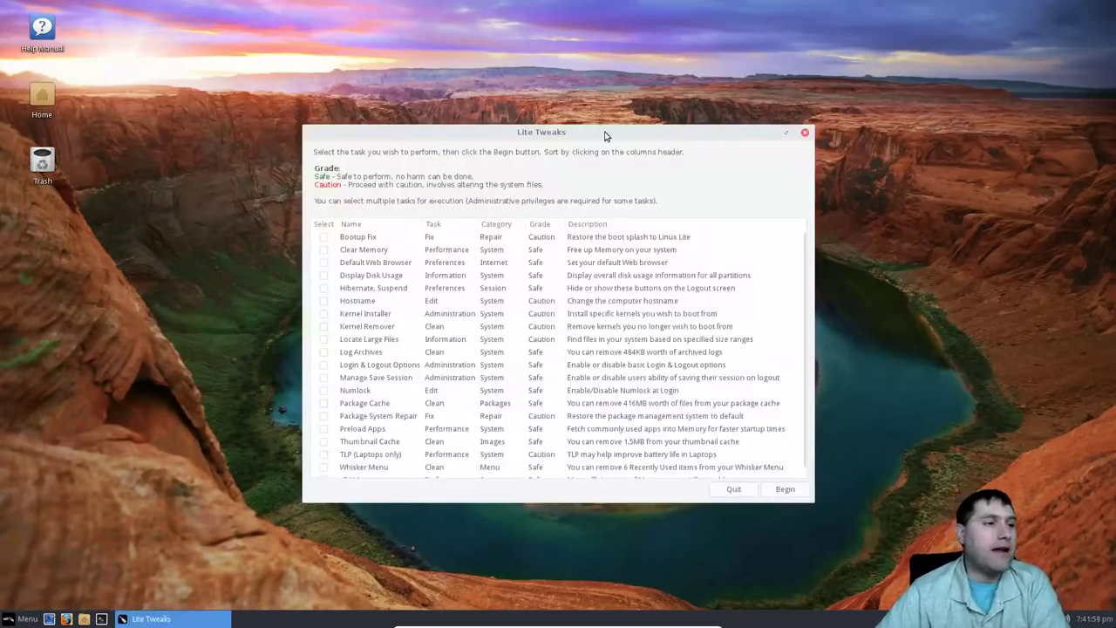
# Move Lite Tweaks higher, toggle the Default Web Browser task, and scroll through the task list.
pyautogui.moveTo(610, 141); pyautogui.dragTo(606, 73)
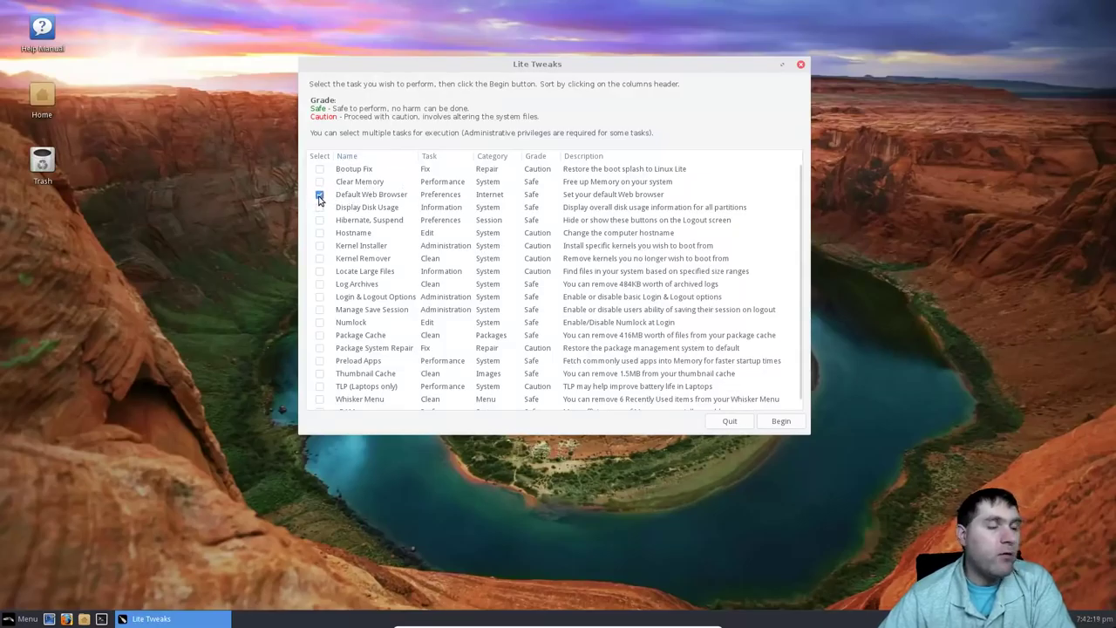
pyautogui.click(319, 195)
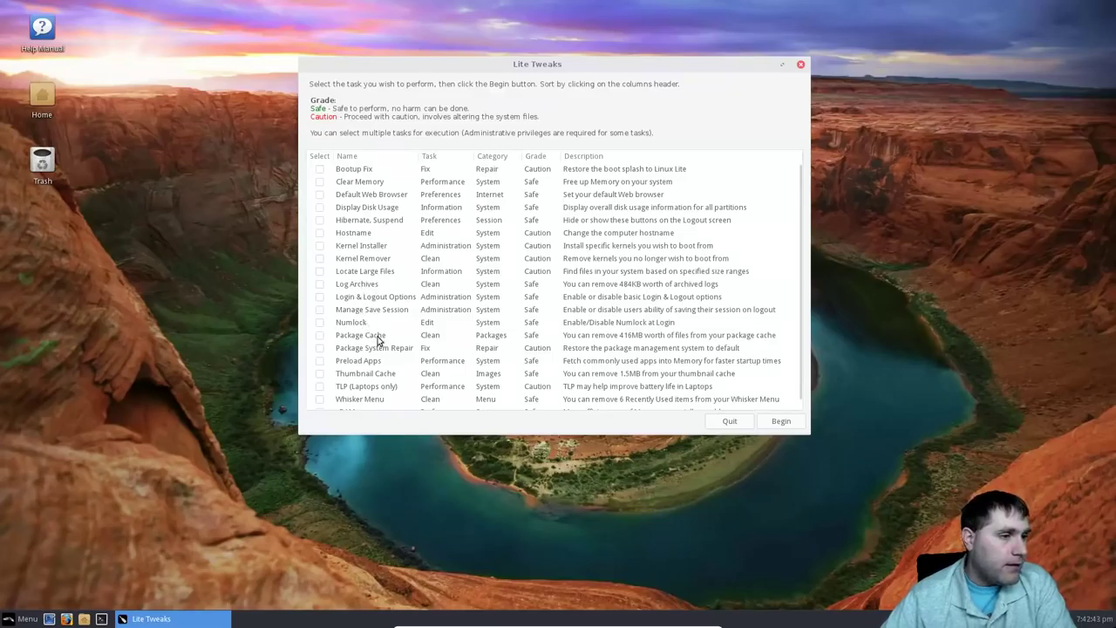
pyautogui.scroll(-1, 397, 350)
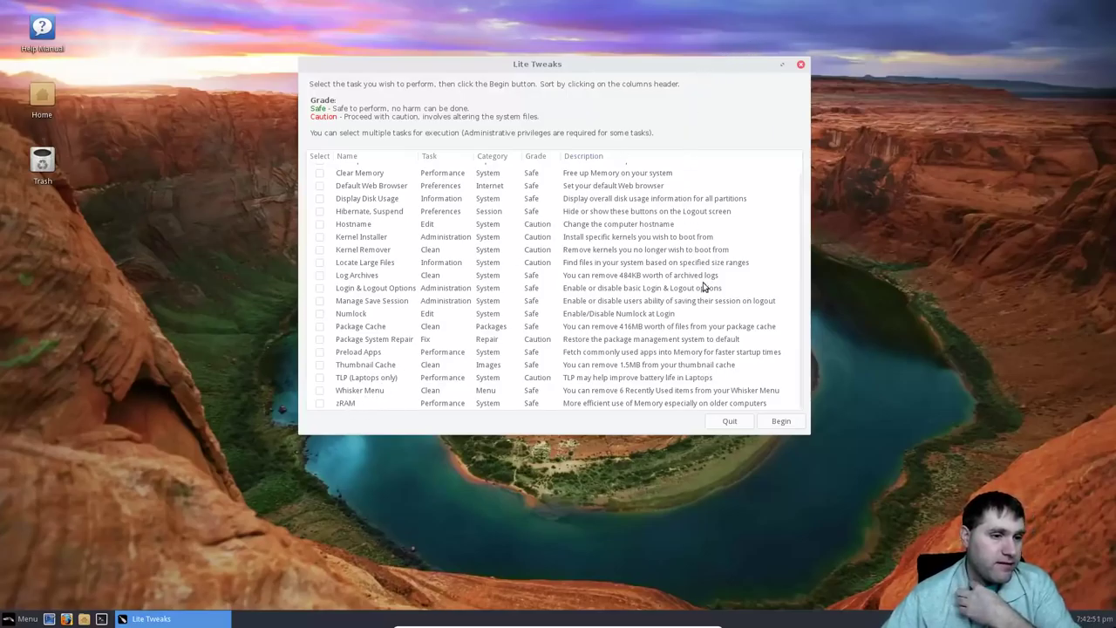
# Close Lite Tweaks and open the Settings Manager from the Settings menu.
pyautogui.click(801, 63)
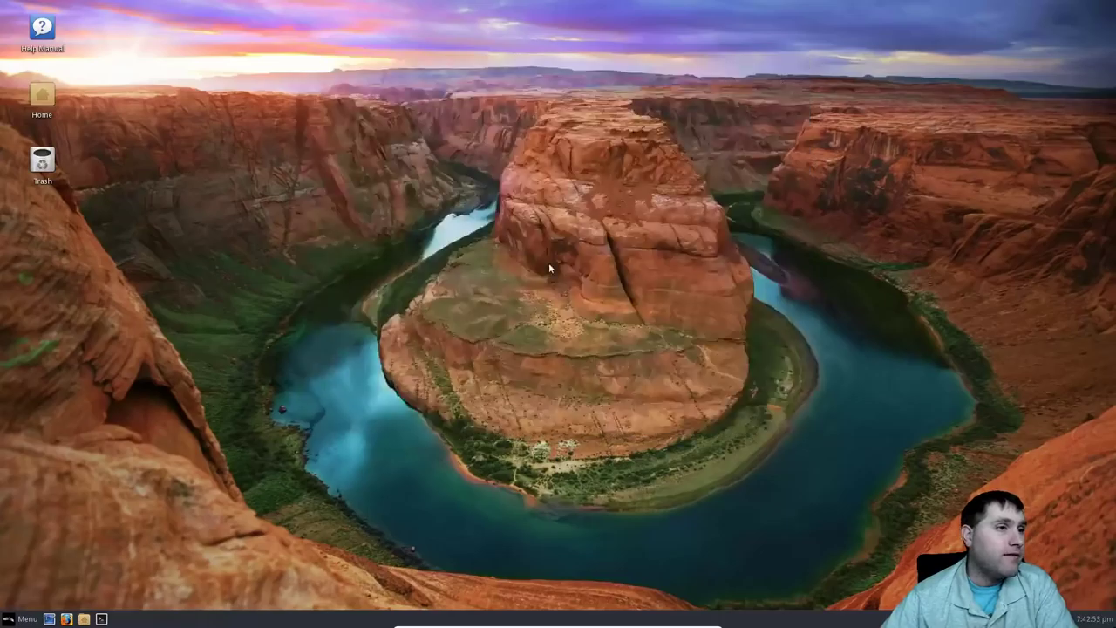
pyautogui.click(24, 618)
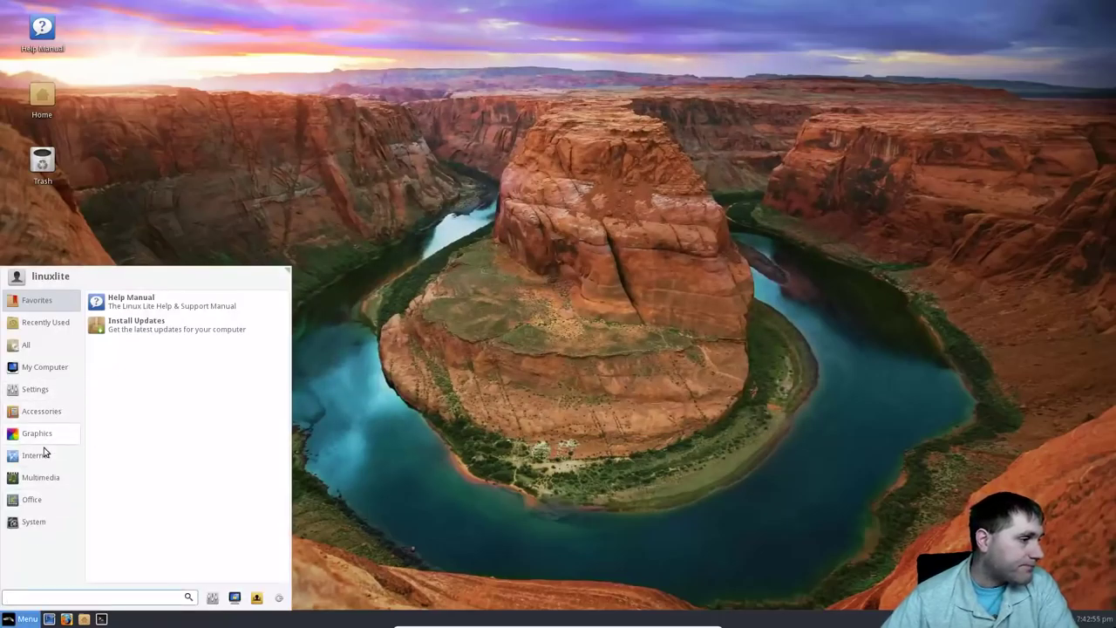
pyautogui.click(33, 390)
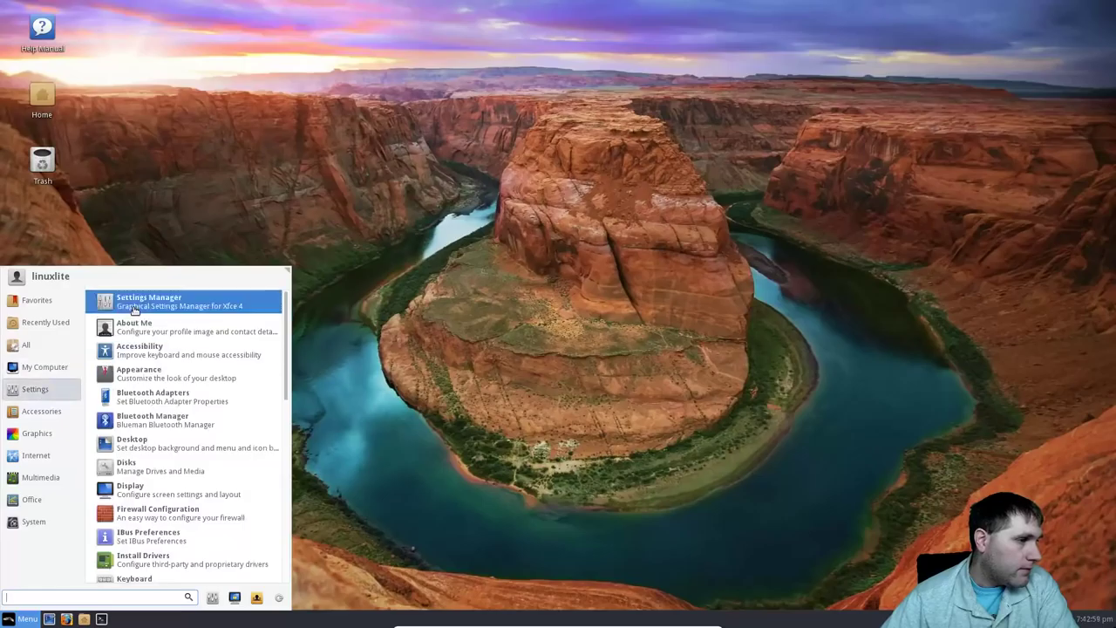
pyautogui.click(148, 301)
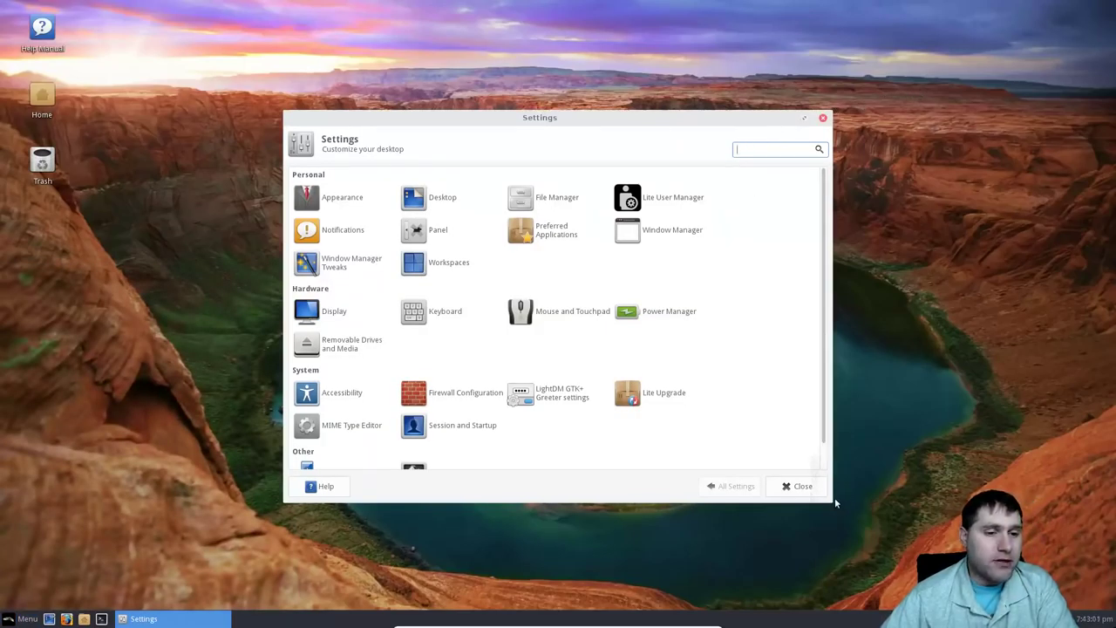
# Enlarge the Settings window to show every item, then open Appearance.
pyautogui.moveTo(832, 503); pyautogui.dragTo(841, 539)
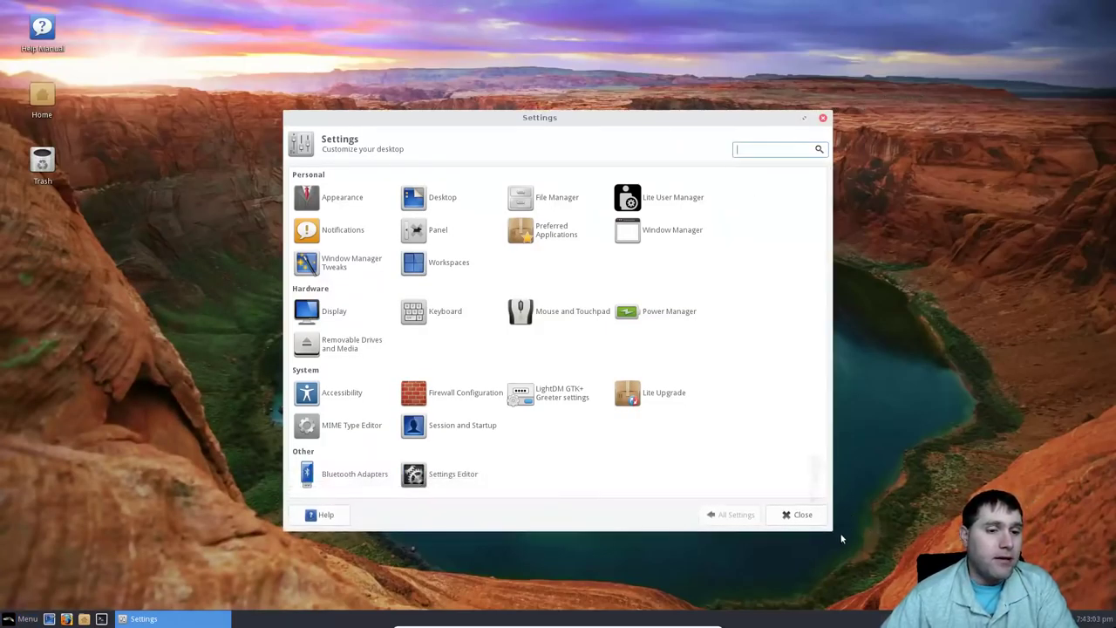
pyautogui.click(831, 534)
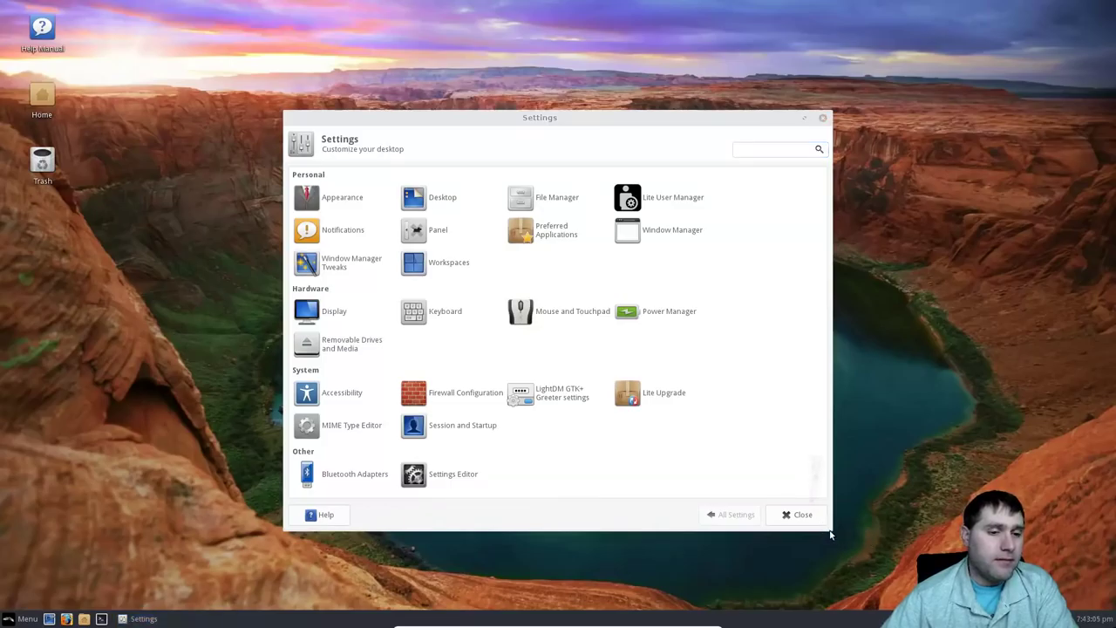
pyautogui.moveTo(827, 525); pyautogui.dragTo(919, 576)
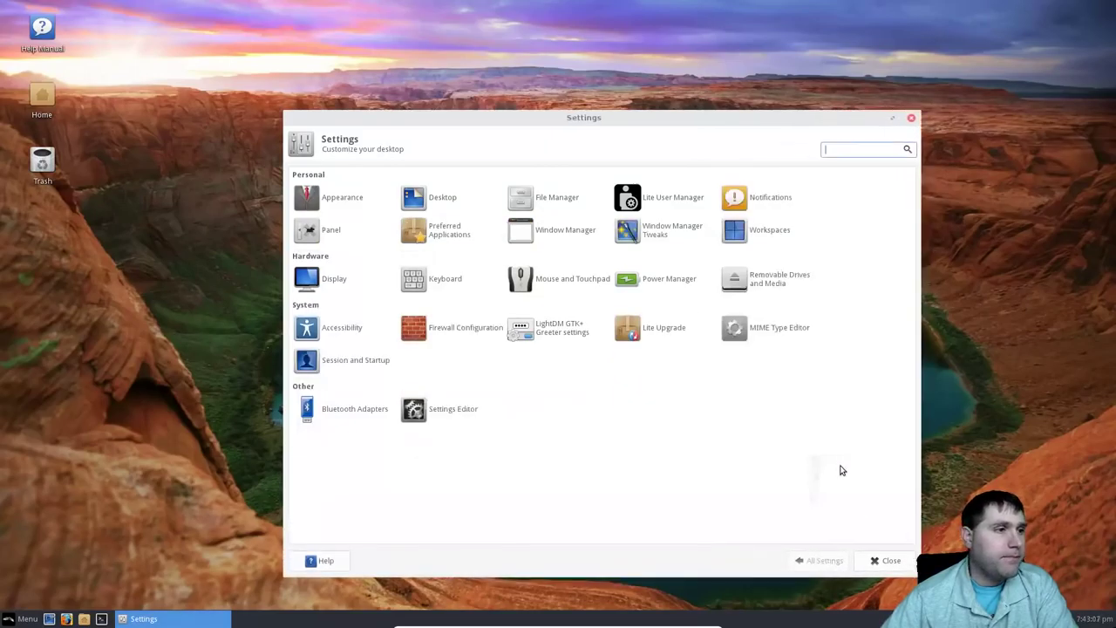
pyautogui.click(339, 209)
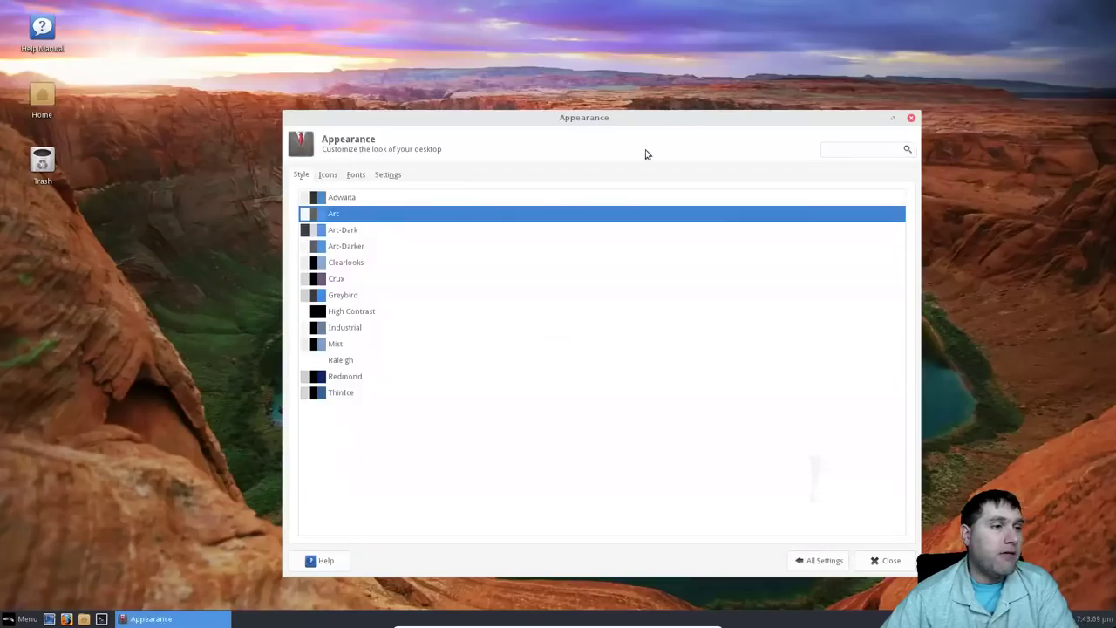
# Try the GNOME, HighContrast, Humanity, Ubuntu-Mono, Adwaita and Faenza icon themes, ending on Faenza-Dark.
pyautogui.click(327, 176)
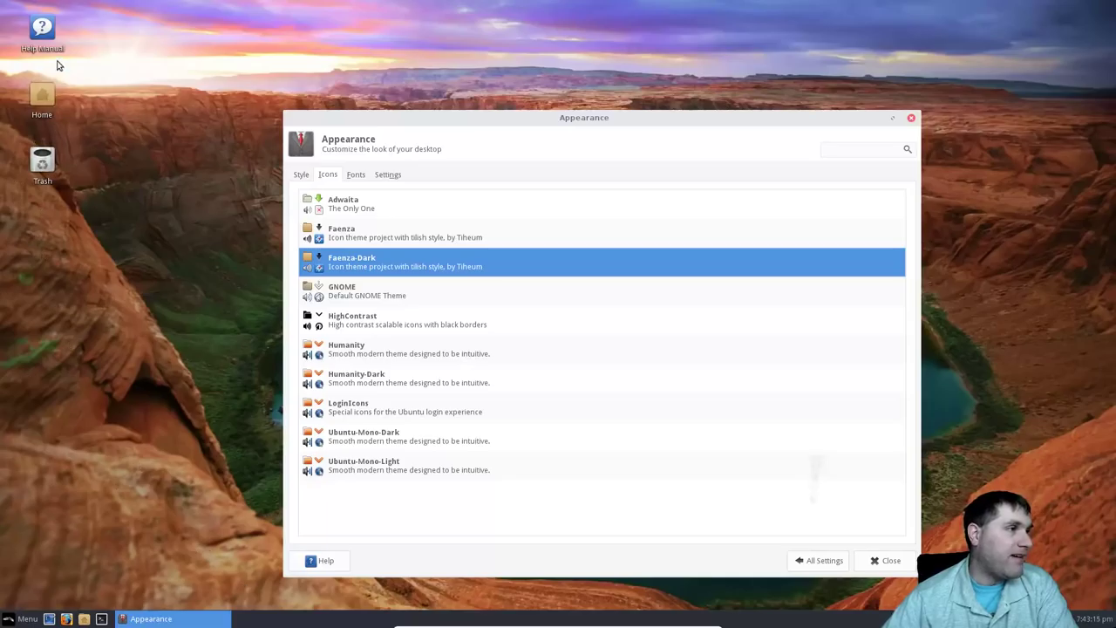
pyautogui.click(361, 293)
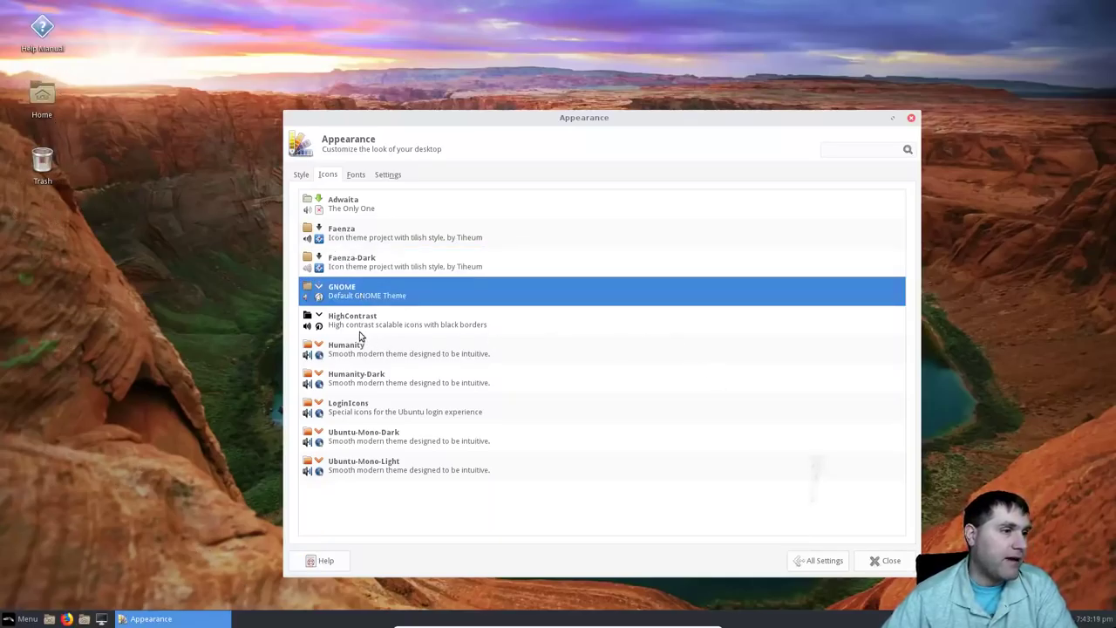
pyautogui.click(360, 334)
pyautogui.click(356, 350)
pyautogui.click(350, 379)
pyautogui.click(342, 408)
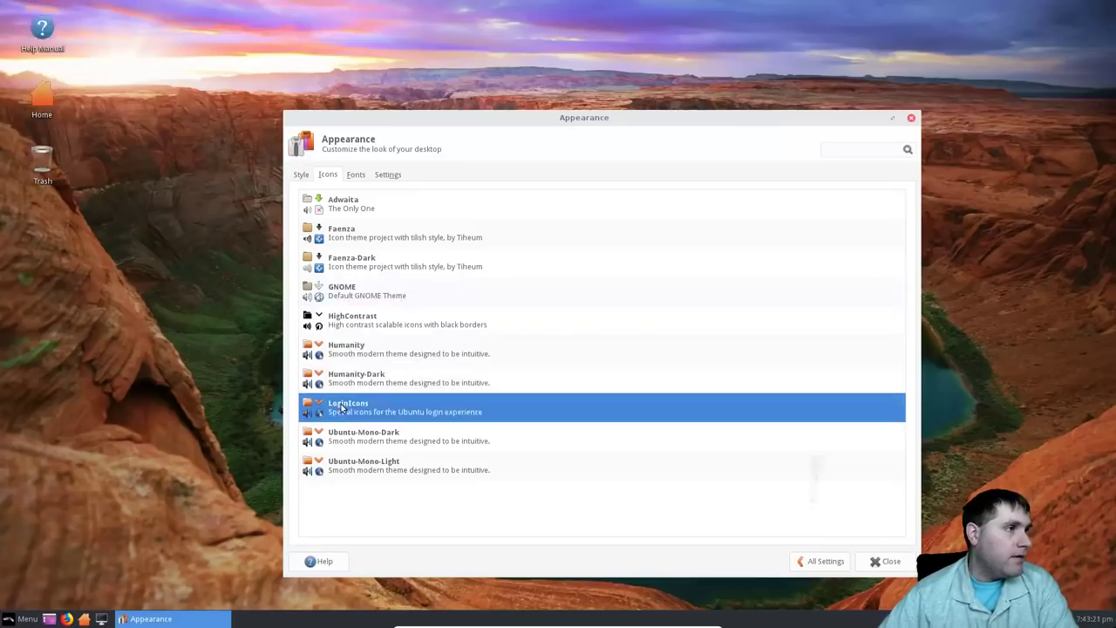
pyautogui.click(360, 438)
pyautogui.click(358, 468)
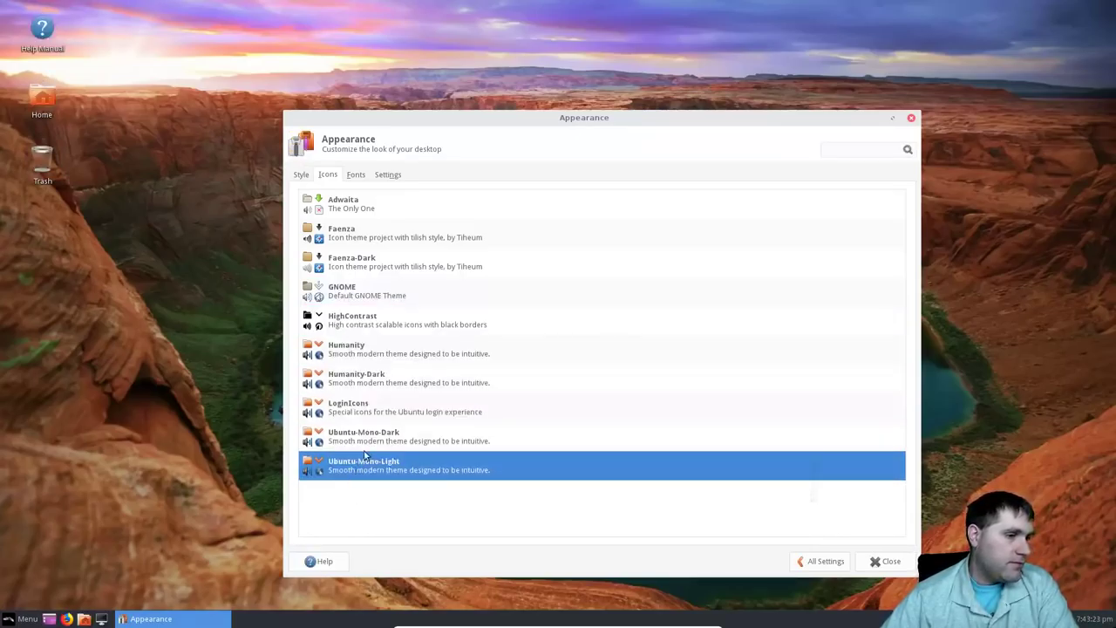
pyautogui.click(362, 207)
pyautogui.click(370, 234)
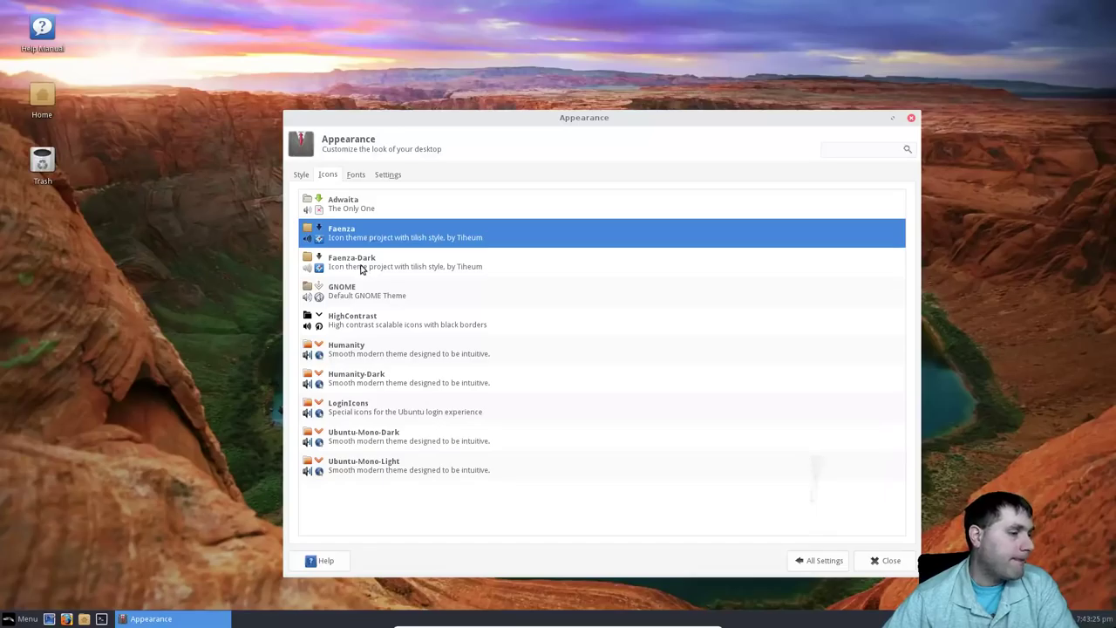
pyautogui.click(362, 268)
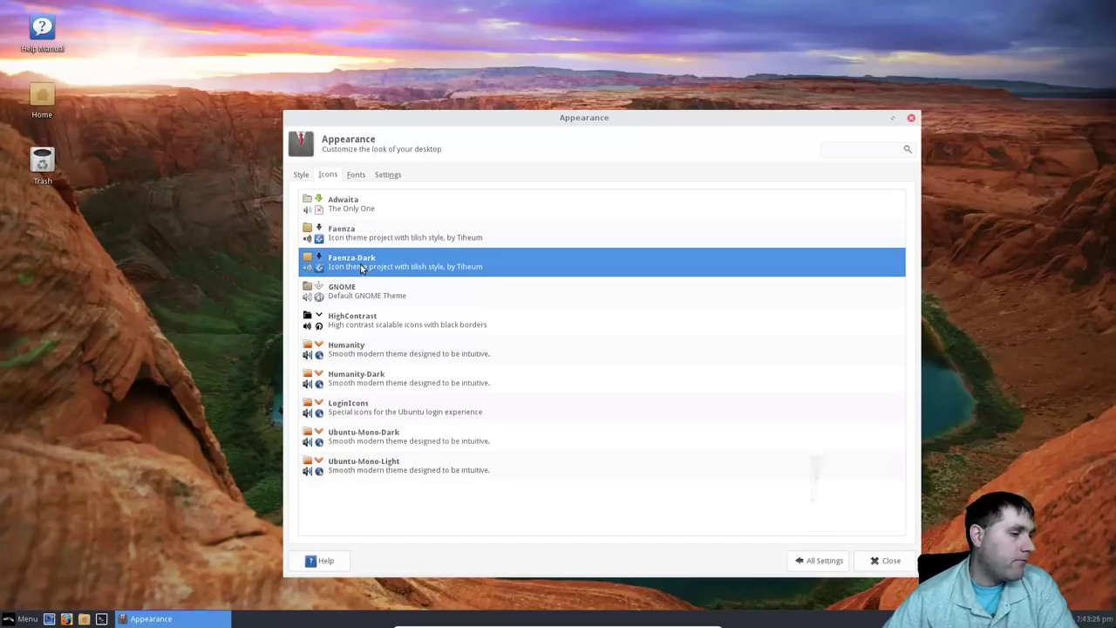
# Look over the Fonts and Settings tabs, then return to the Icons tab.
pyautogui.click(357, 176)
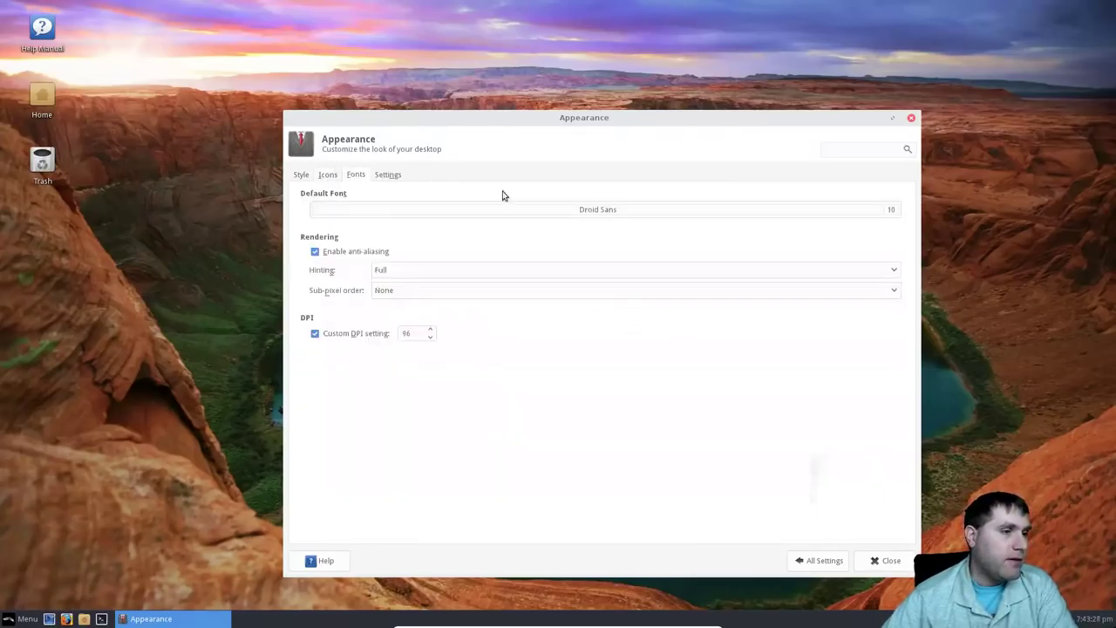
pyautogui.click(386, 176)
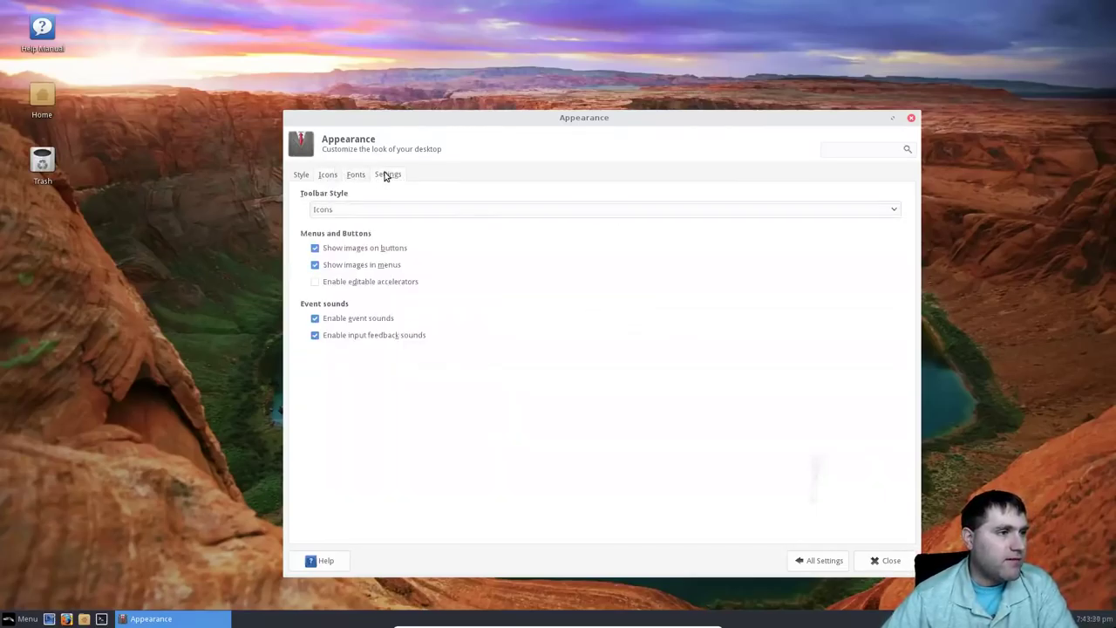
pyautogui.click(328, 174)
# Try the Arc-Dark, Arc-Darker, Greybird, High Contrast and Industrial styles.
pyautogui.click(301, 175)
pyautogui.click(344, 230)
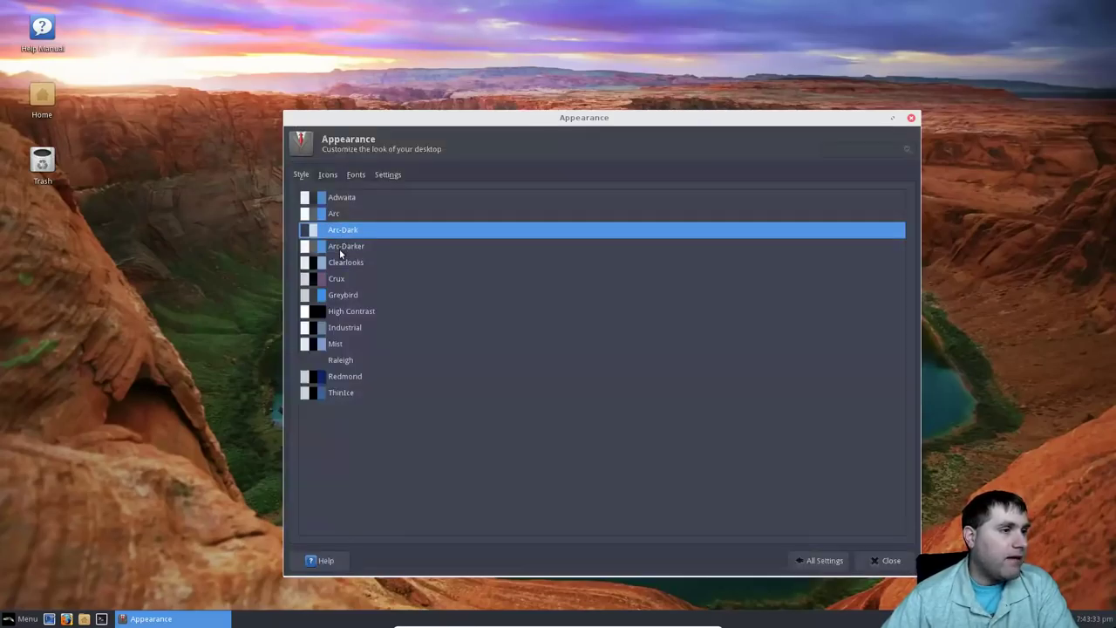
pyautogui.click(339, 248)
pyautogui.click(340, 291)
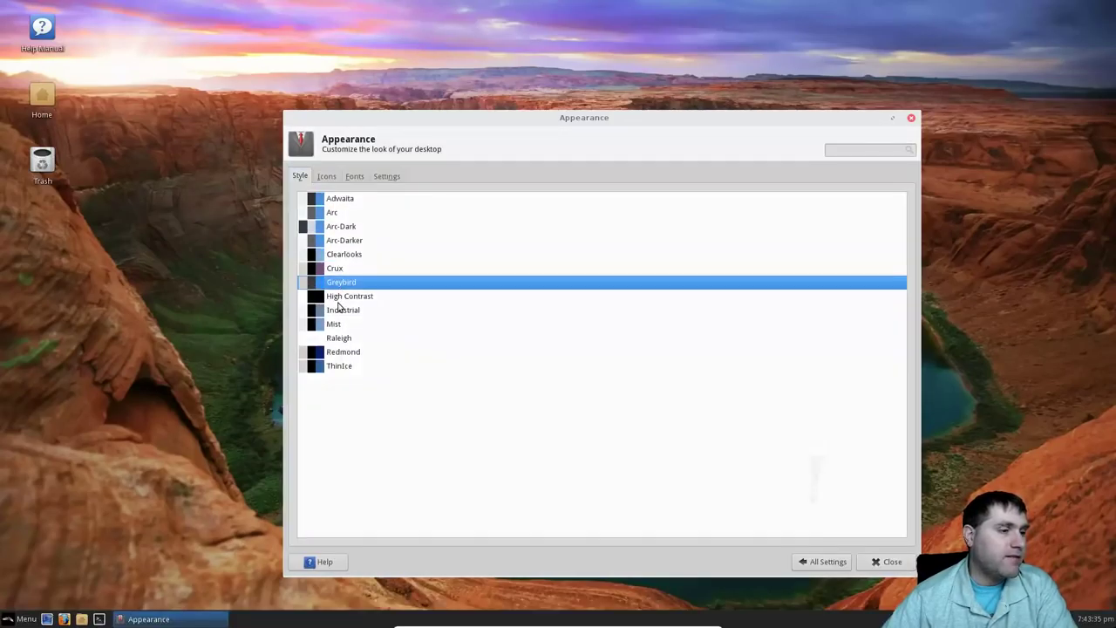
pyautogui.click(340, 306)
pyautogui.click(342, 319)
# Try Redmond, ThinIce and Mist, settle back on Greybird, and briefly check the Menu.
pyautogui.click(334, 365)
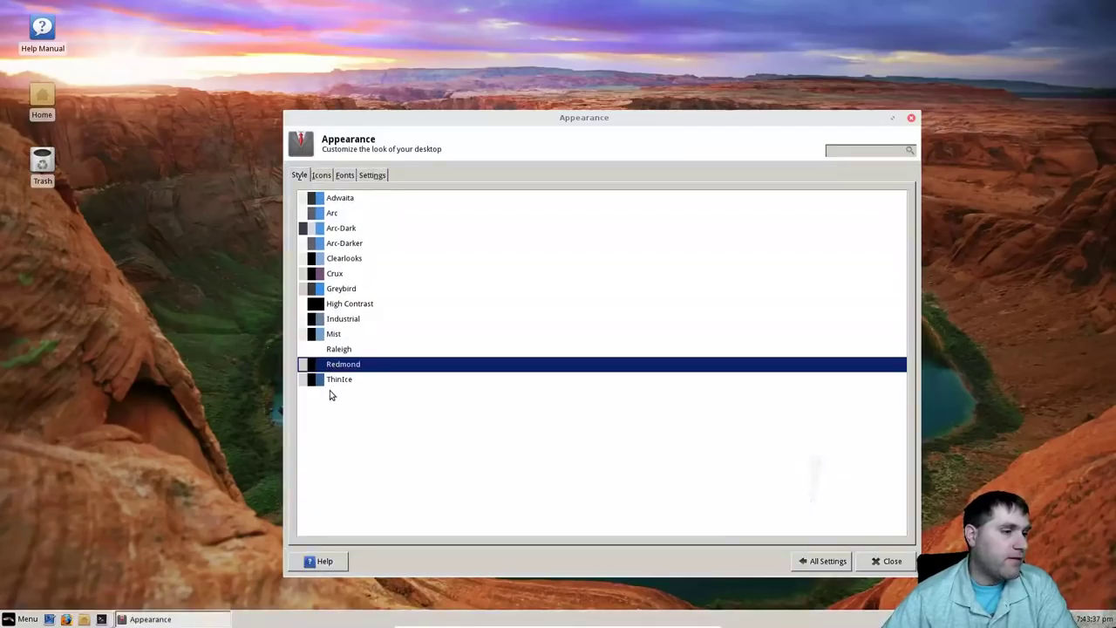
pyautogui.click(336, 379)
pyautogui.click(337, 333)
pyautogui.click(341, 317)
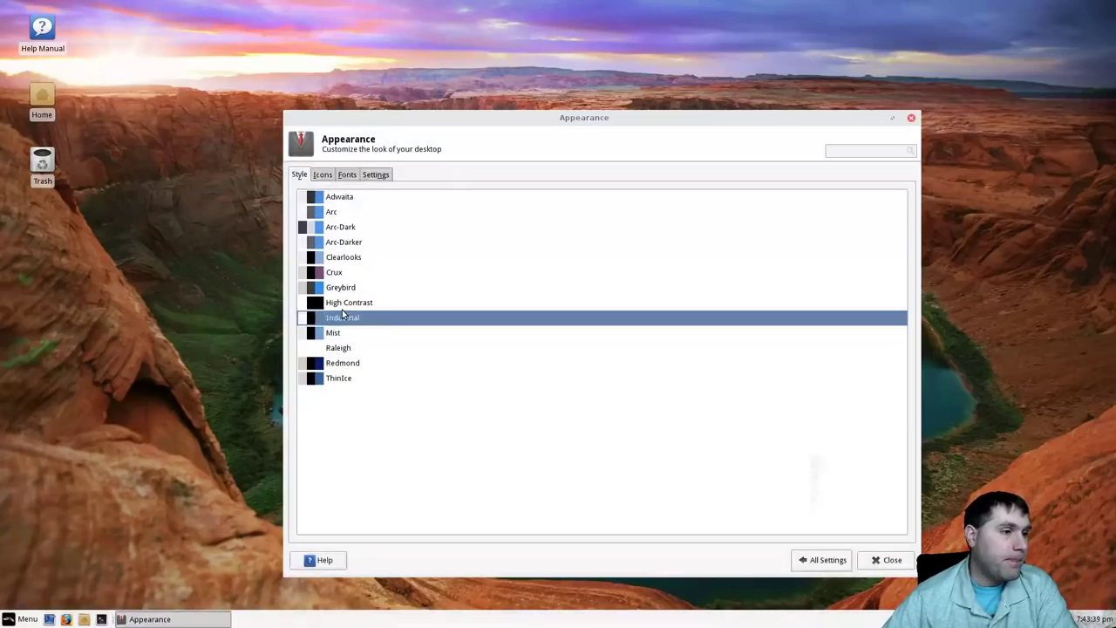
pyautogui.click(345, 304)
pyautogui.click(349, 297)
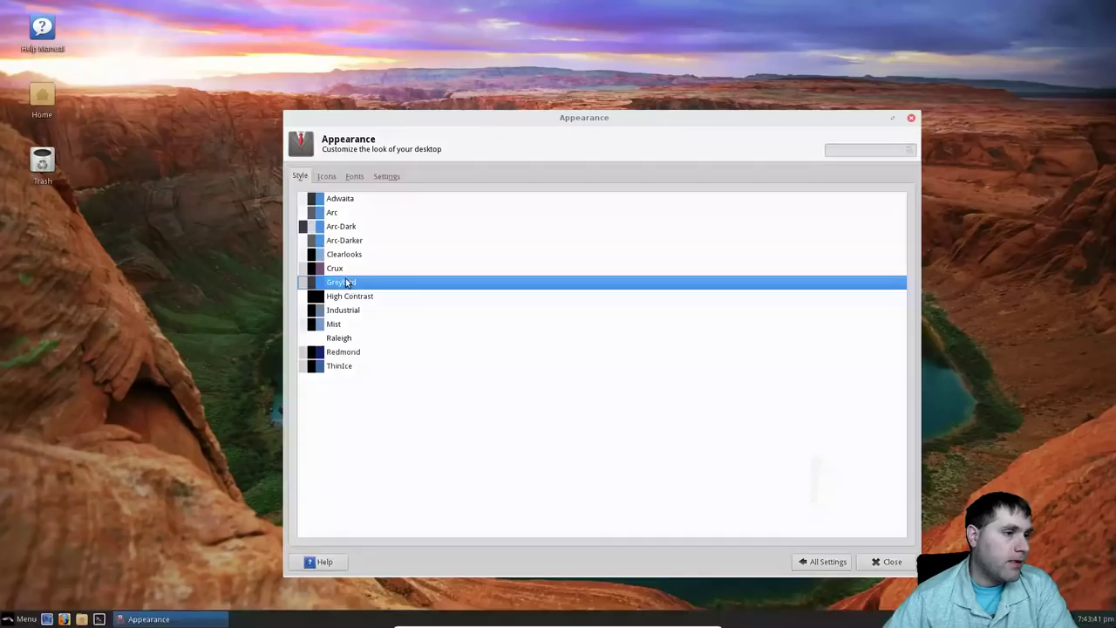
pyautogui.click(19, 619)
pyautogui.click(531, 105)
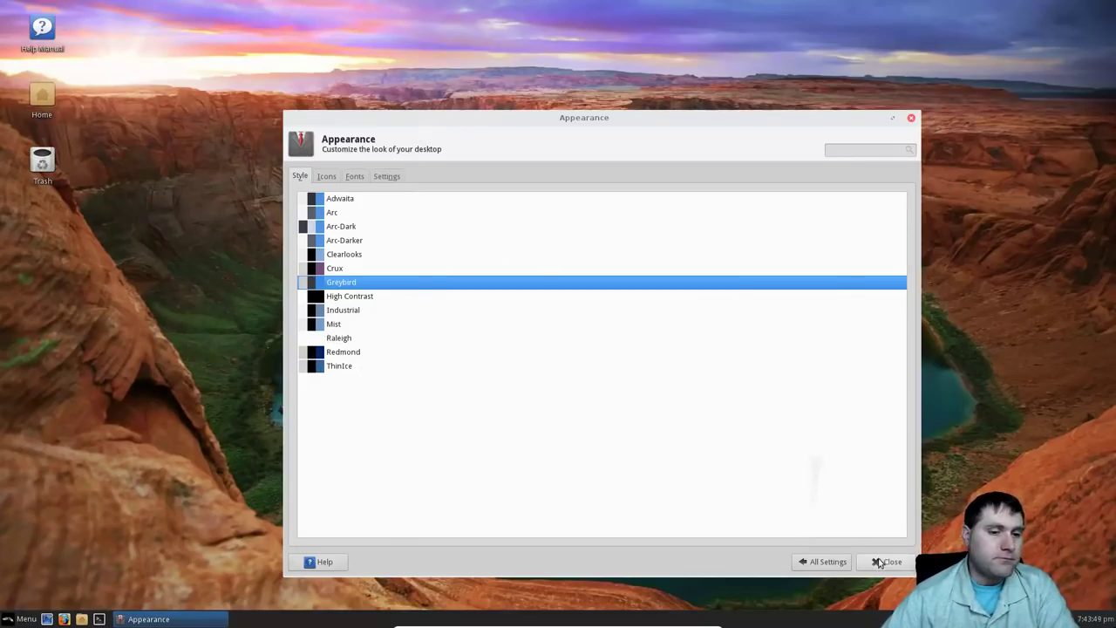
# Open File Manager preferences from All Settings, and the Home folder from the desktop.
pyautogui.click(828, 561)
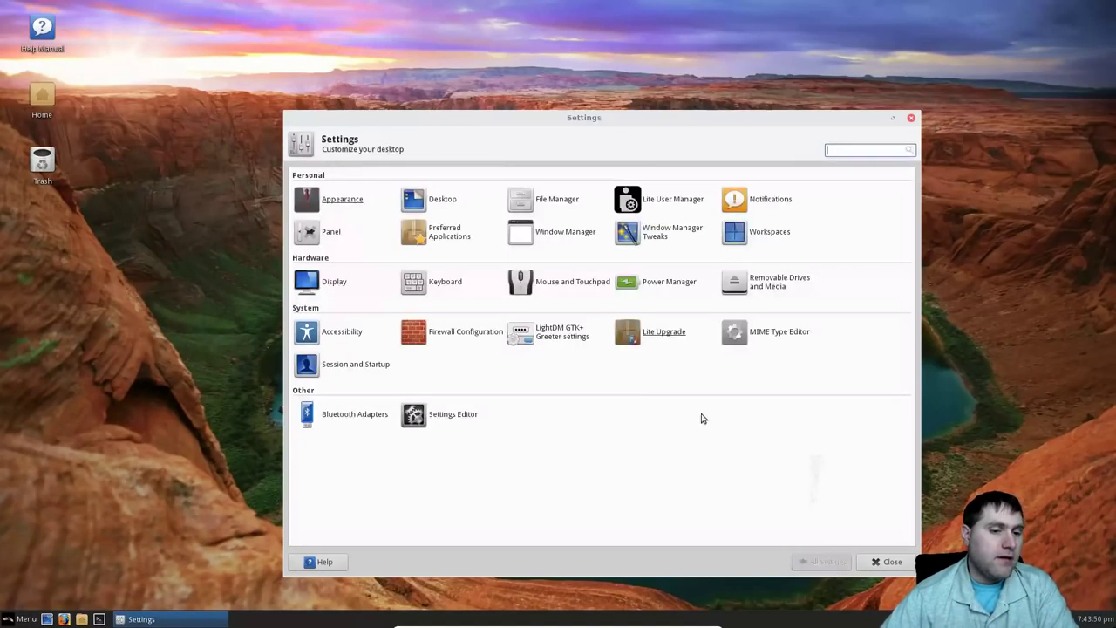
pyautogui.click(443, 200)
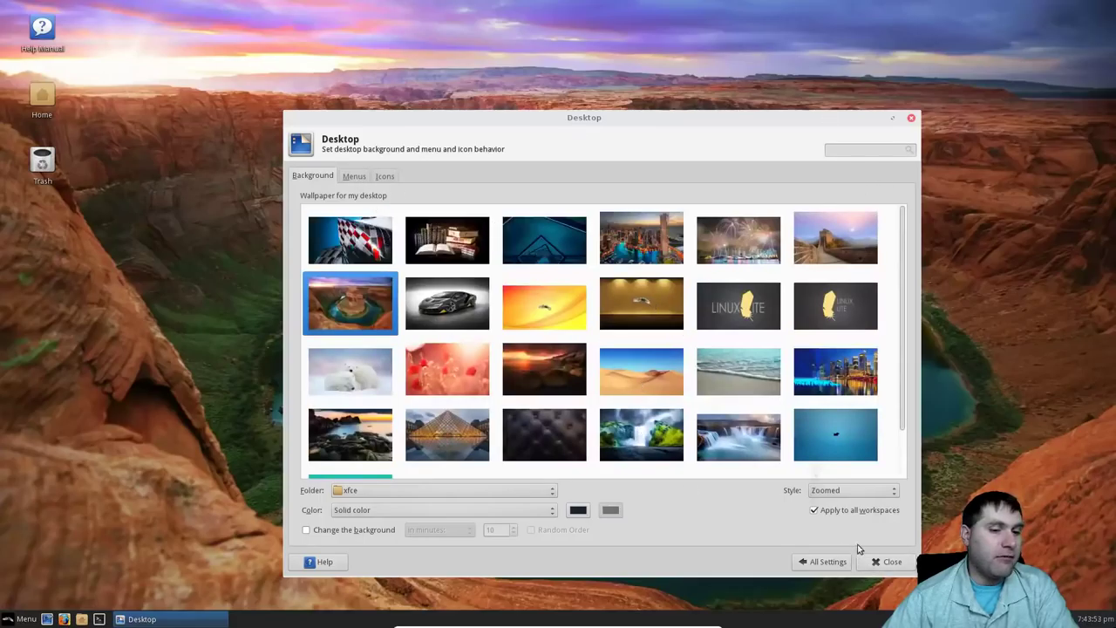
pyautogui.click(822, 561)
pyautogui.click(543, 199)
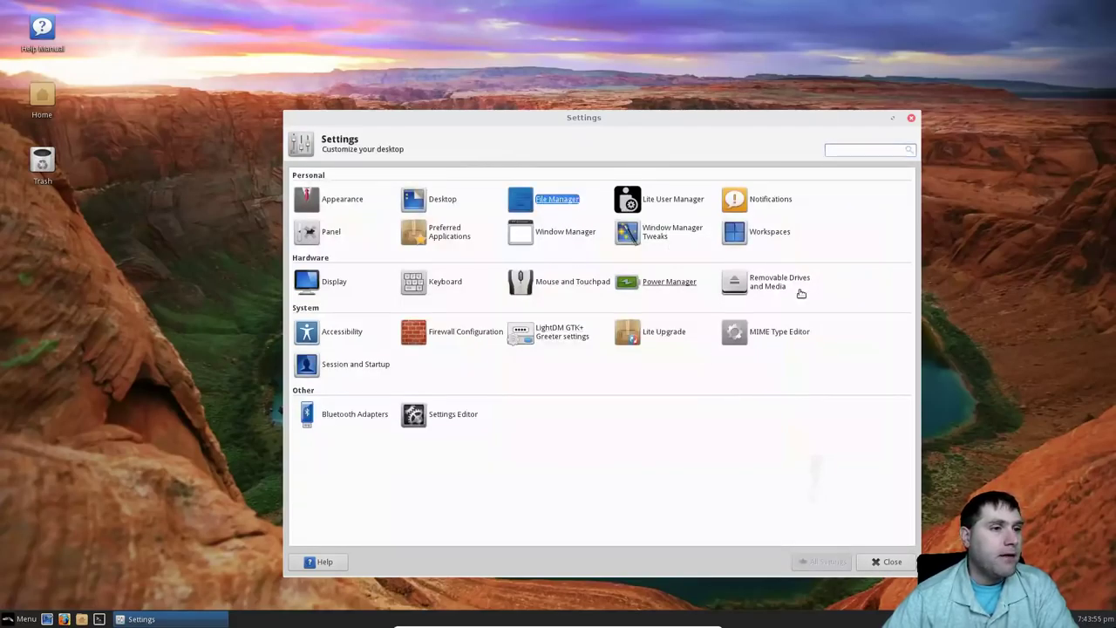
pyautogui.doubleClick(42, 96)
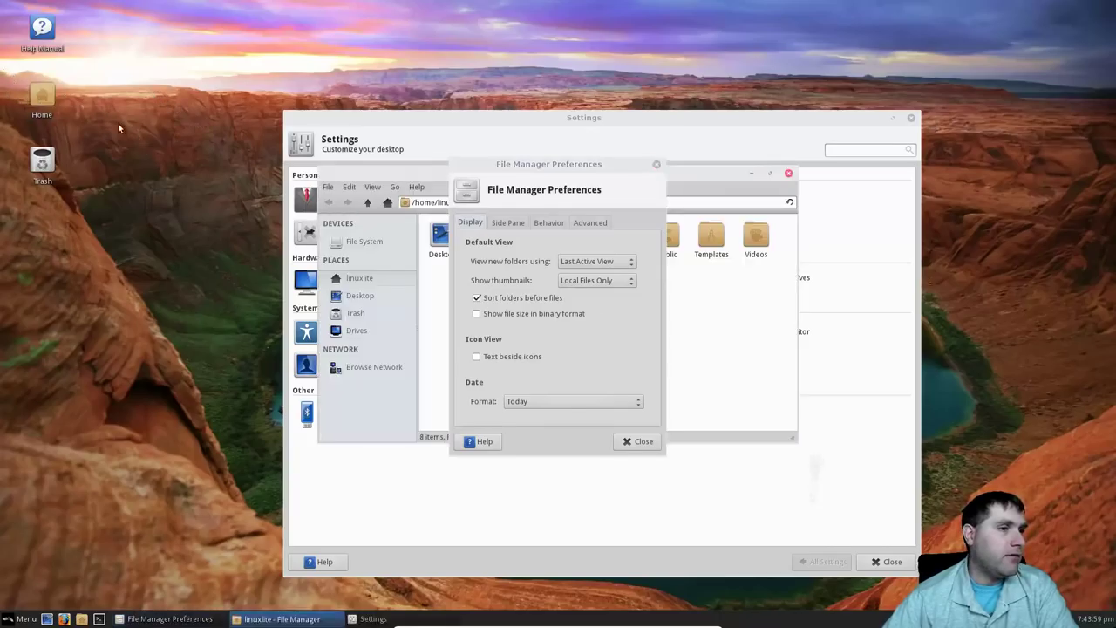
# Move the home window lower left, open it as Administrator with the password, then close that root window.
pyautogui.moveTo(401, 174); pyautogui.dragTo(191, 258)
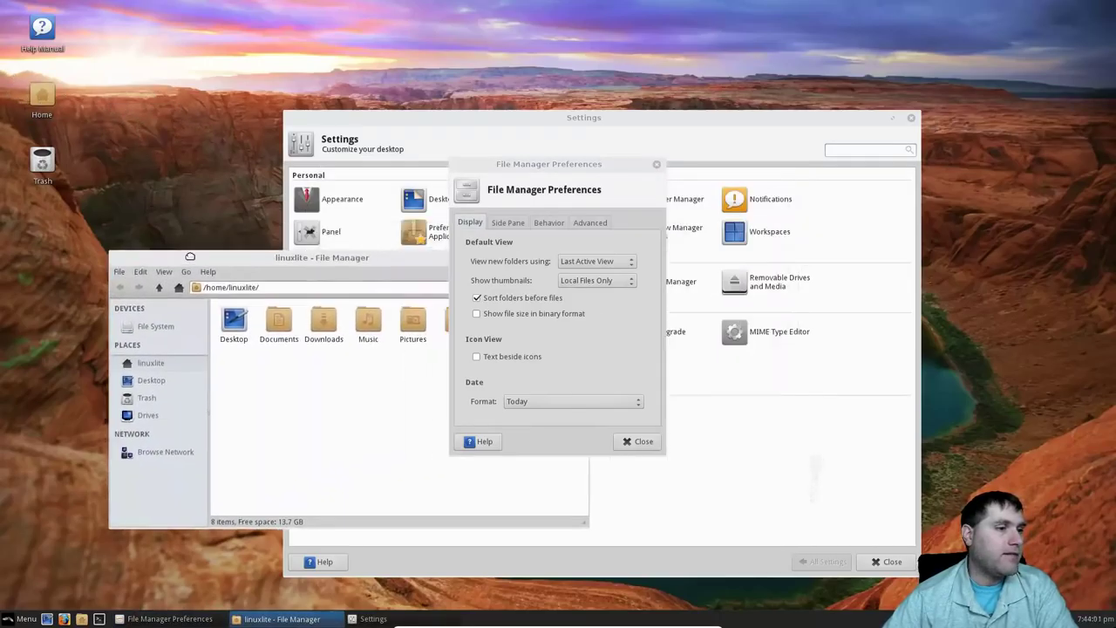
pyautogui.rightClick(275, 423)
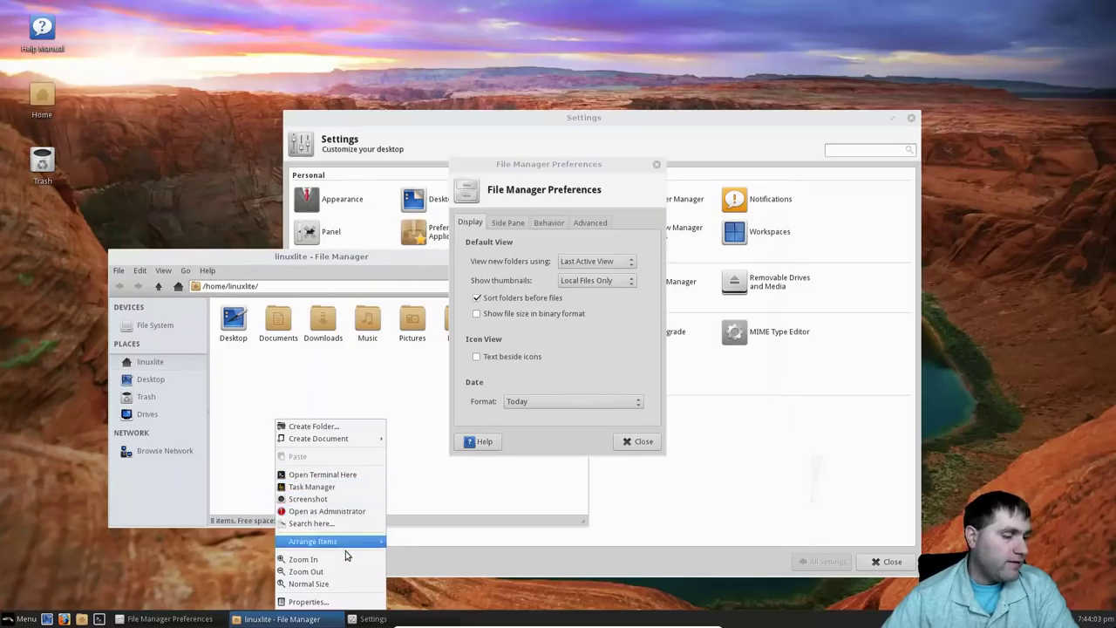
pyautogui.moveTo(348, 545)
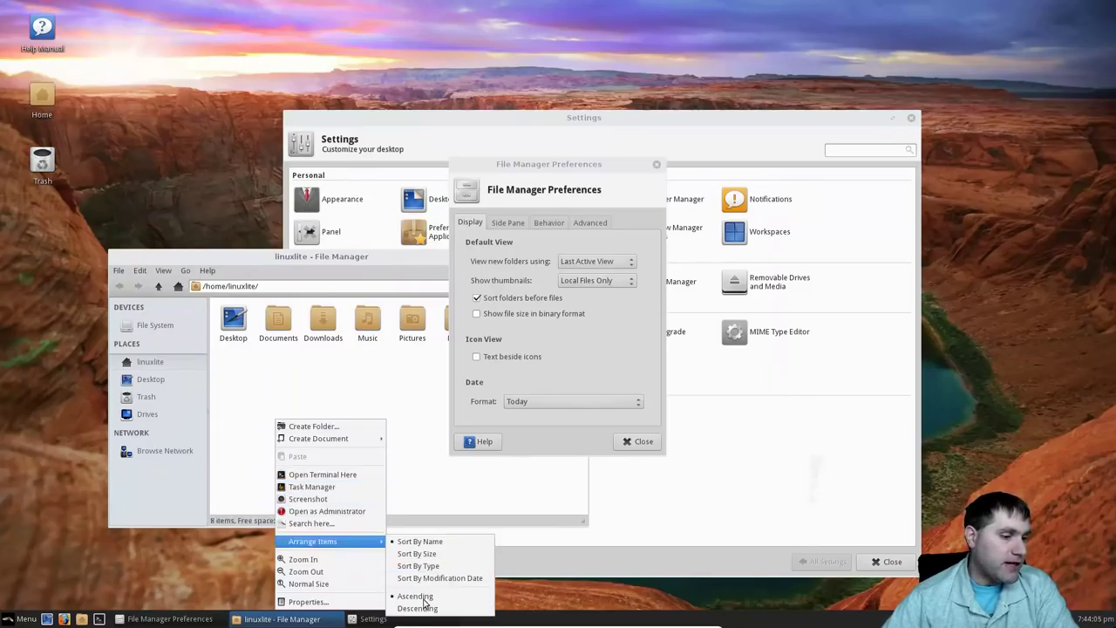
pyautogui.click(347, 512)
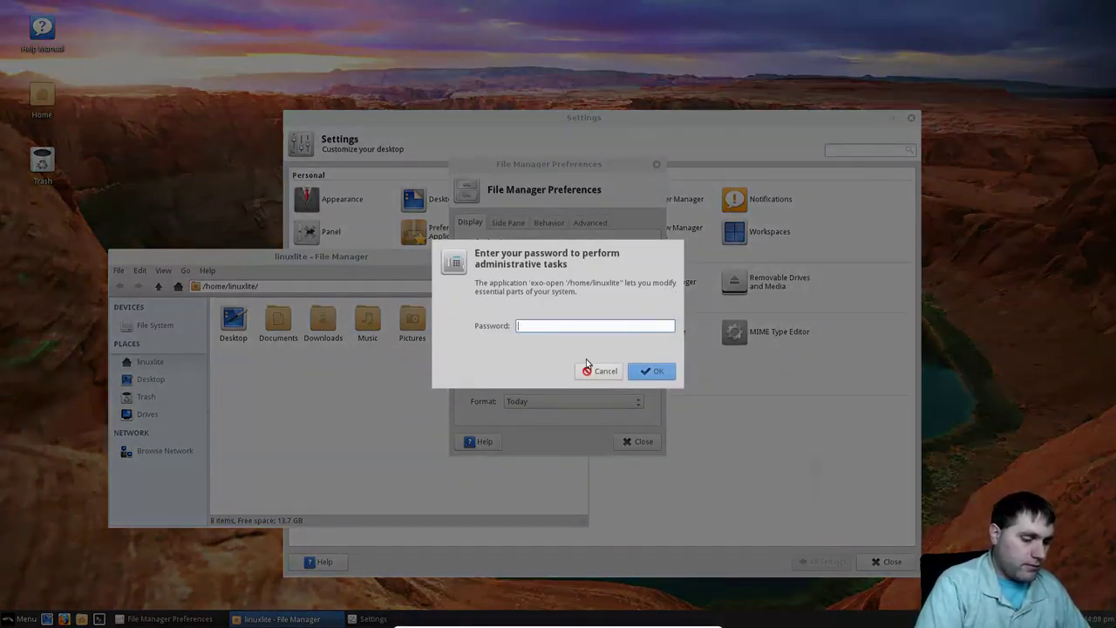
pyautogui.press('Return')
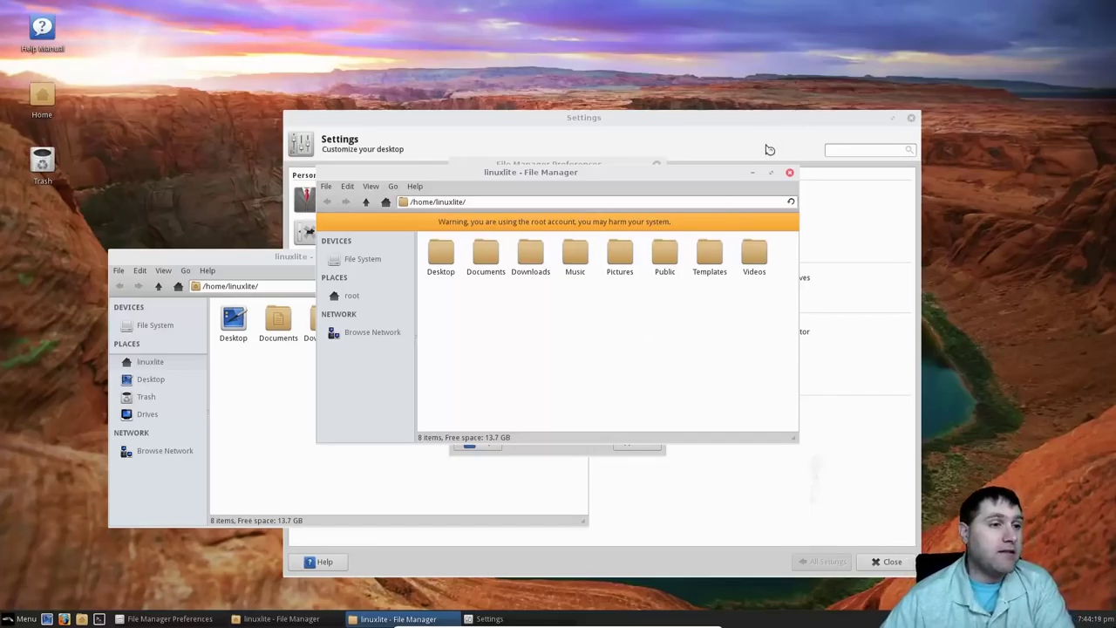
pyautogui.click(789, 172)
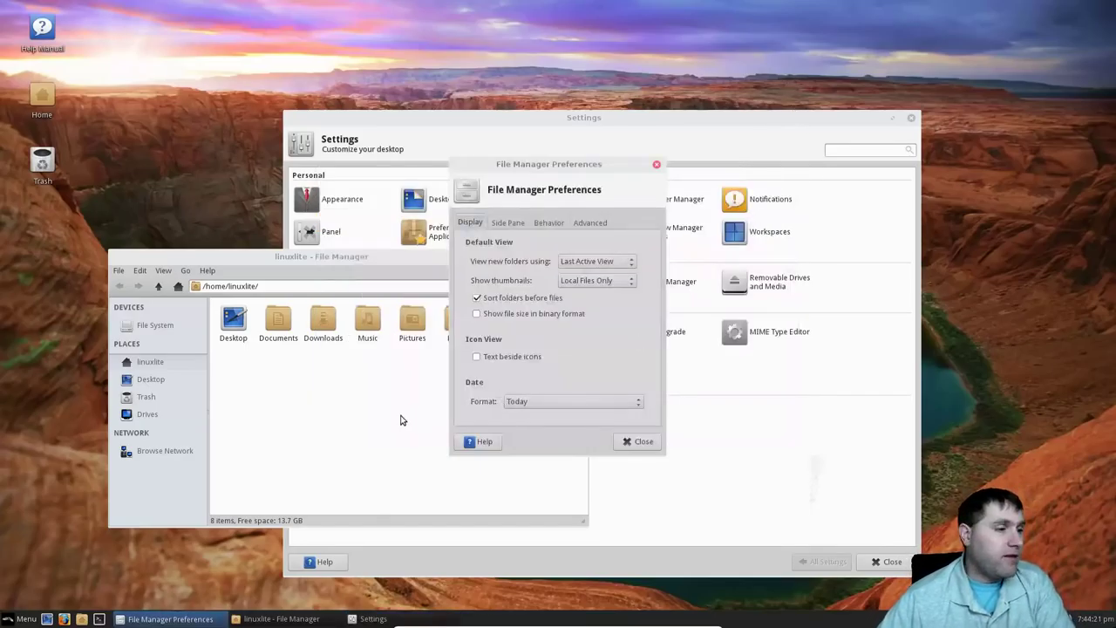
# Move the home file manager window further left and close it.
pyautogui.click(428, 258)
pyautogui.moveTo(428, 258); pyautogui.dragTo(365, 281)
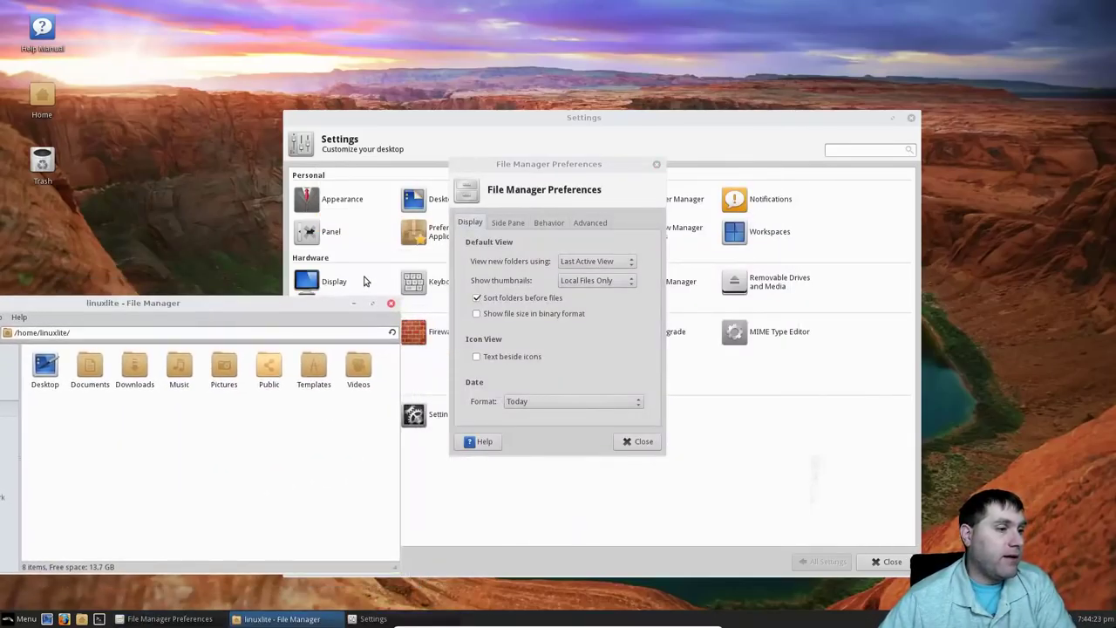
pyautogui.click(391, 303)
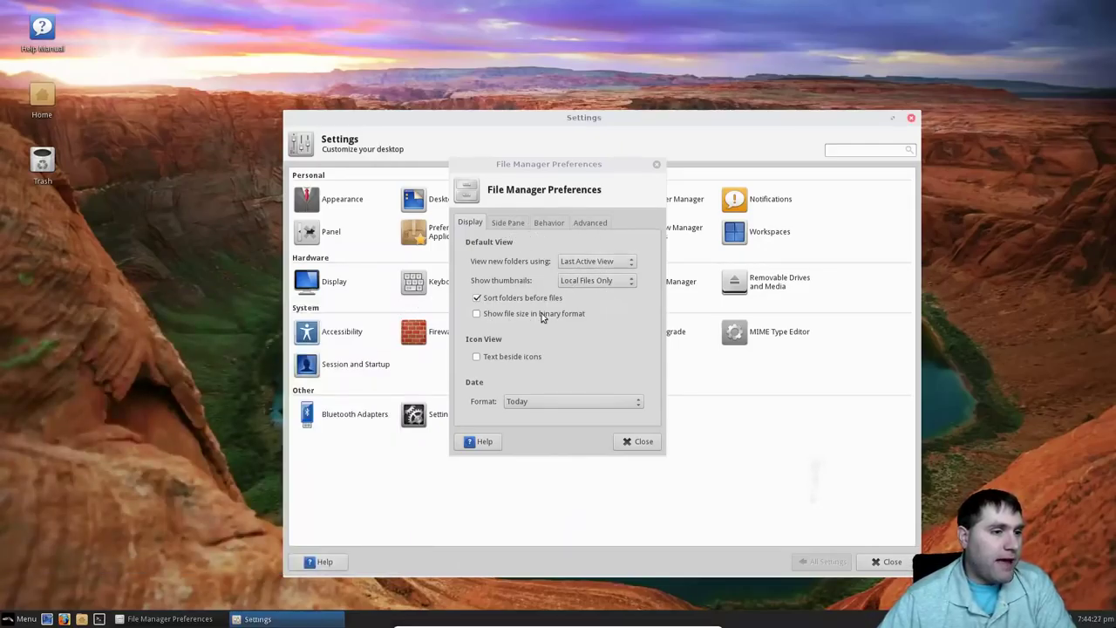
# Review the Side Pane, Behavior and Advanced preferences, keeping Ask everytime for folder permissions, then close them.
pyautogui.click(513, 222)
pyautogui.click(549, 223)
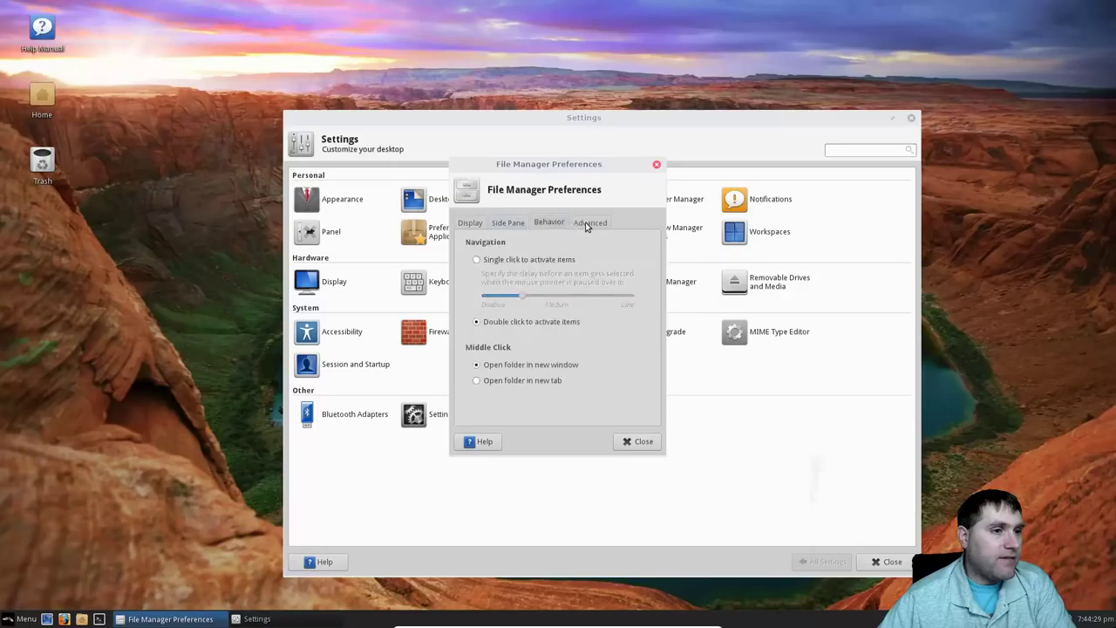
pyautogui.click(591, 223)
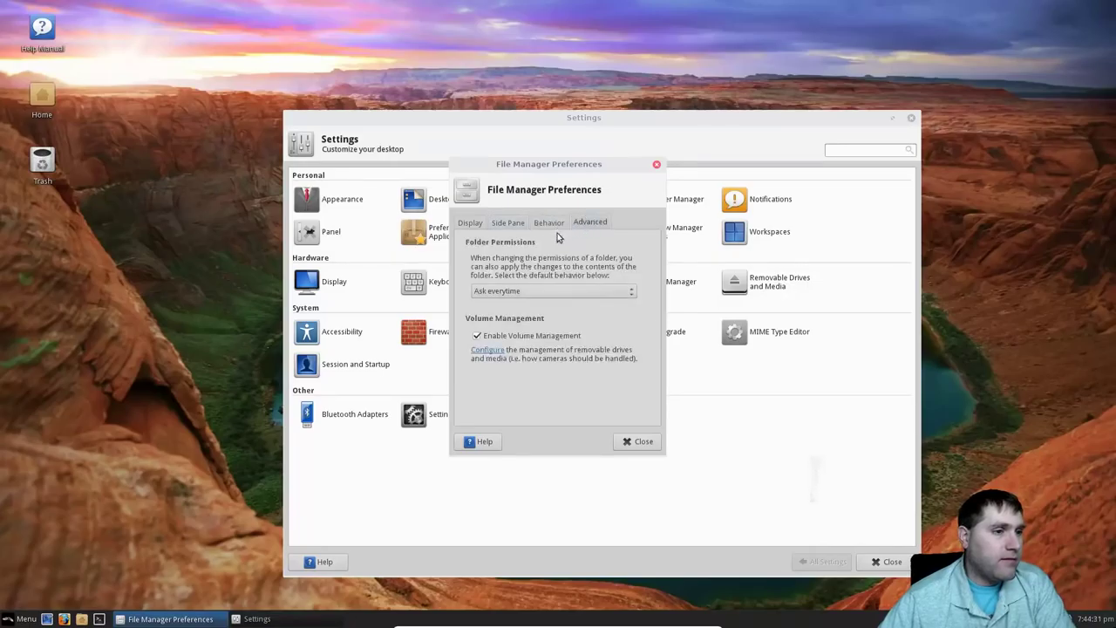
pyautogui.click(559, 289)
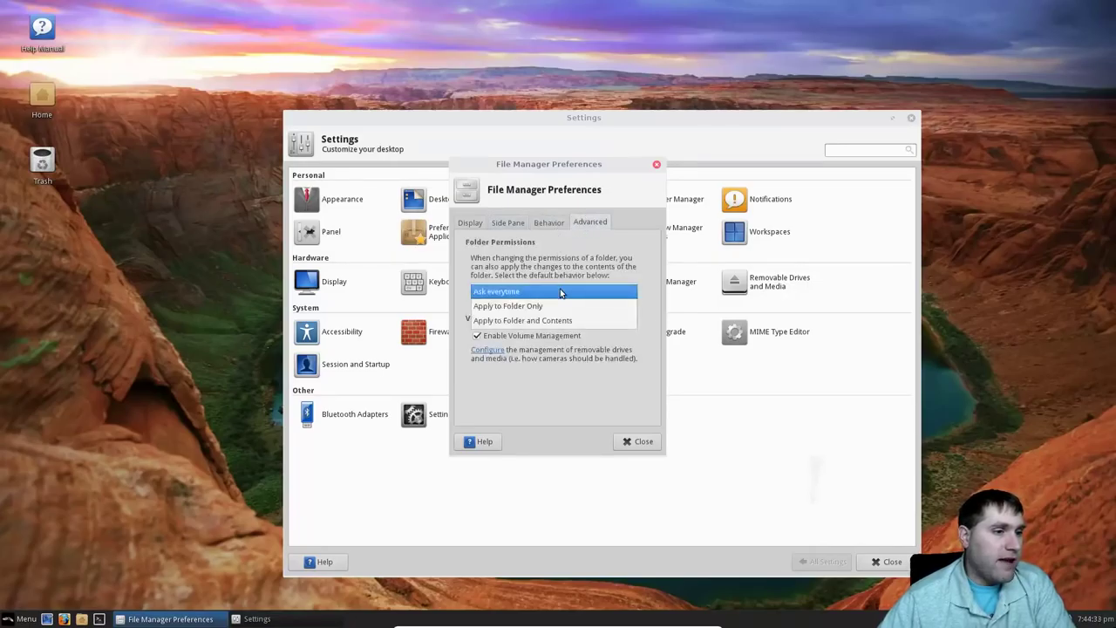
pyautogui.click(560, 291)
pyautogui.click(560, 291)
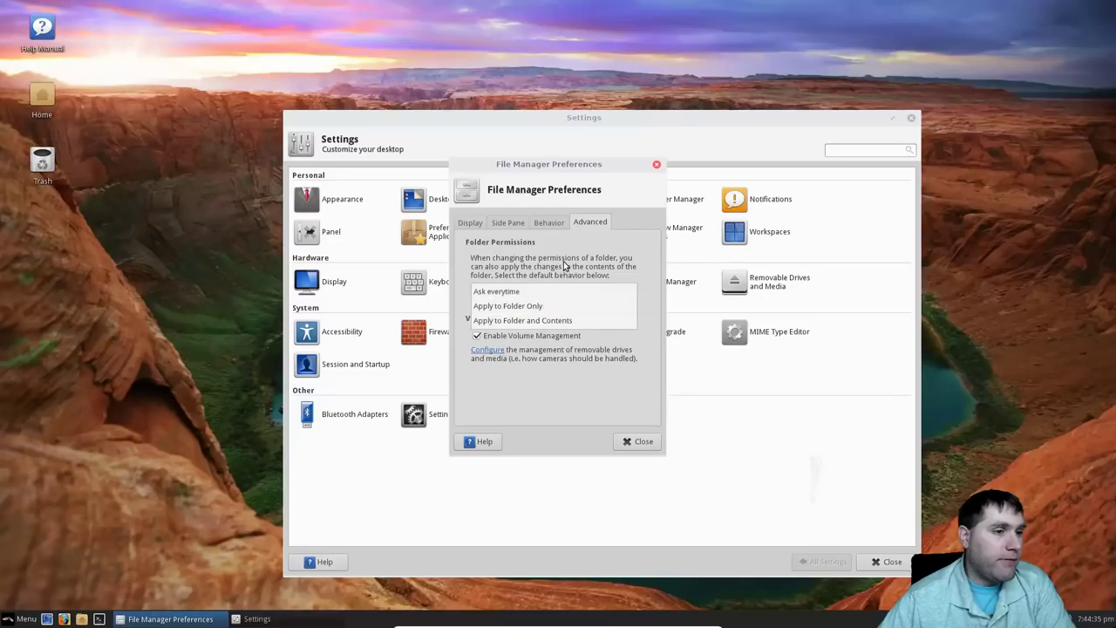
pyautogui.click(513, 275)
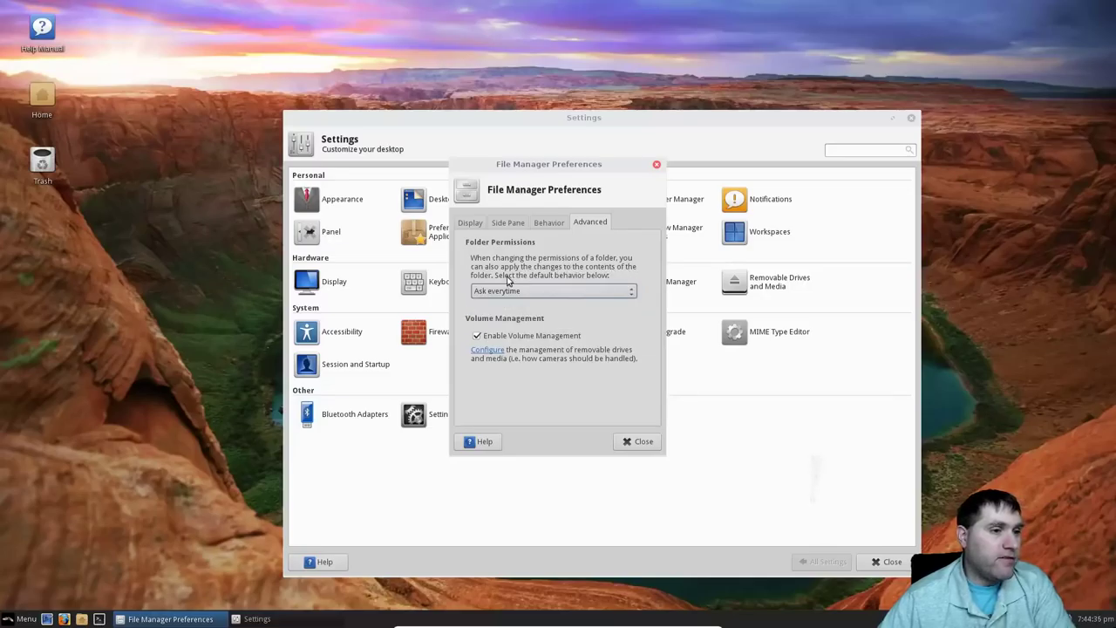
pyautogui.click(557, 223)
pyautogui.click(638, 441)
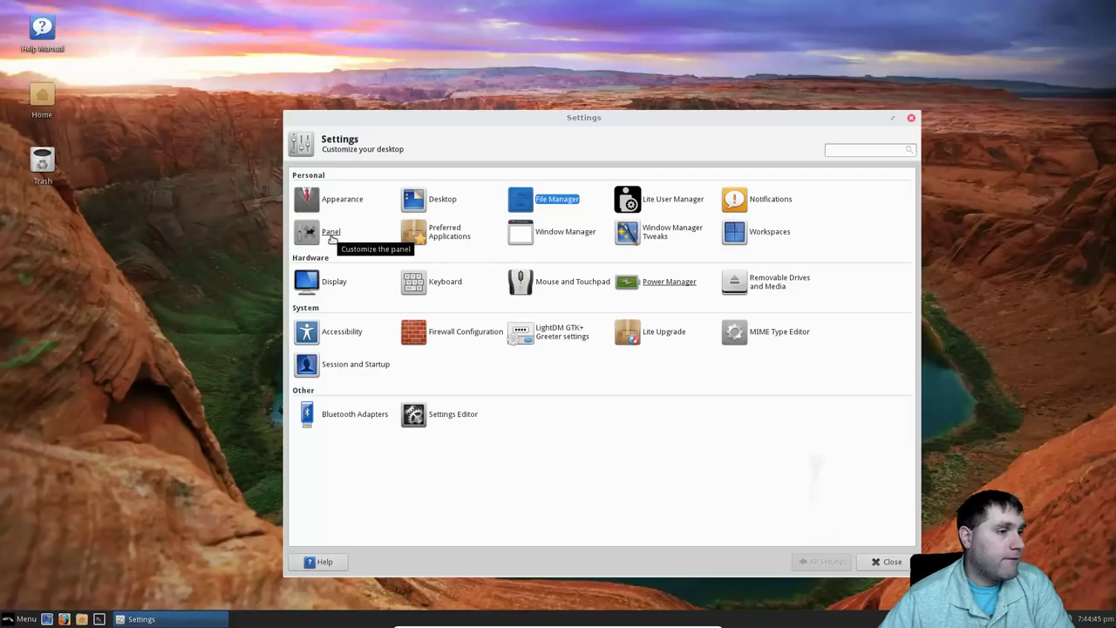
pyautogui.click(332, 230)
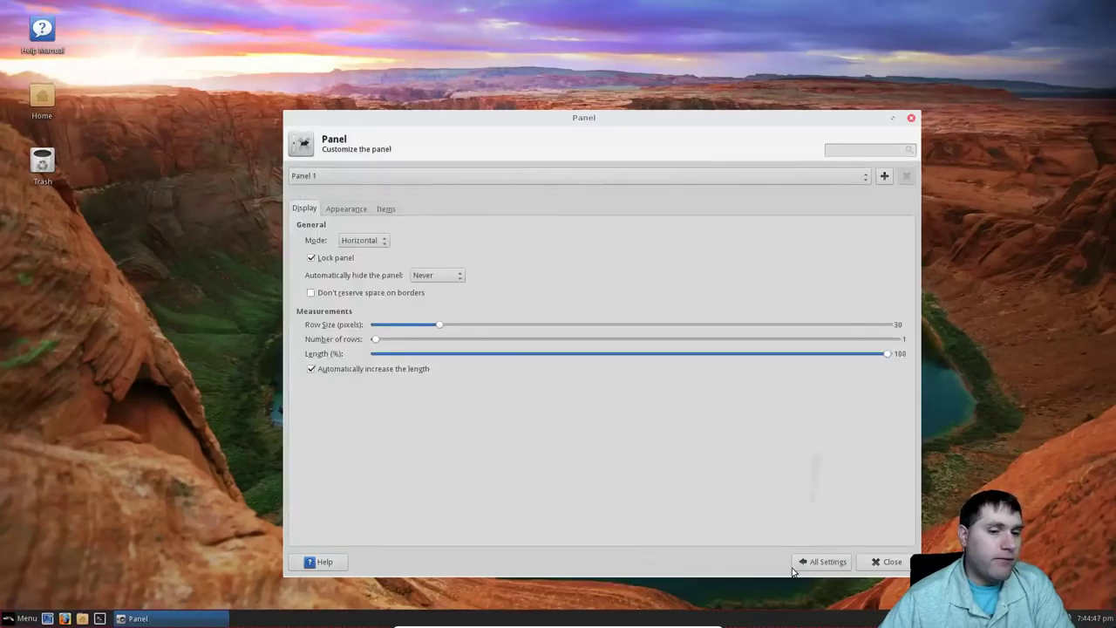
# Check Enable display compositing on the Compositor tab of Window Manager Tweaks.
pyautogui.click(827, 562)
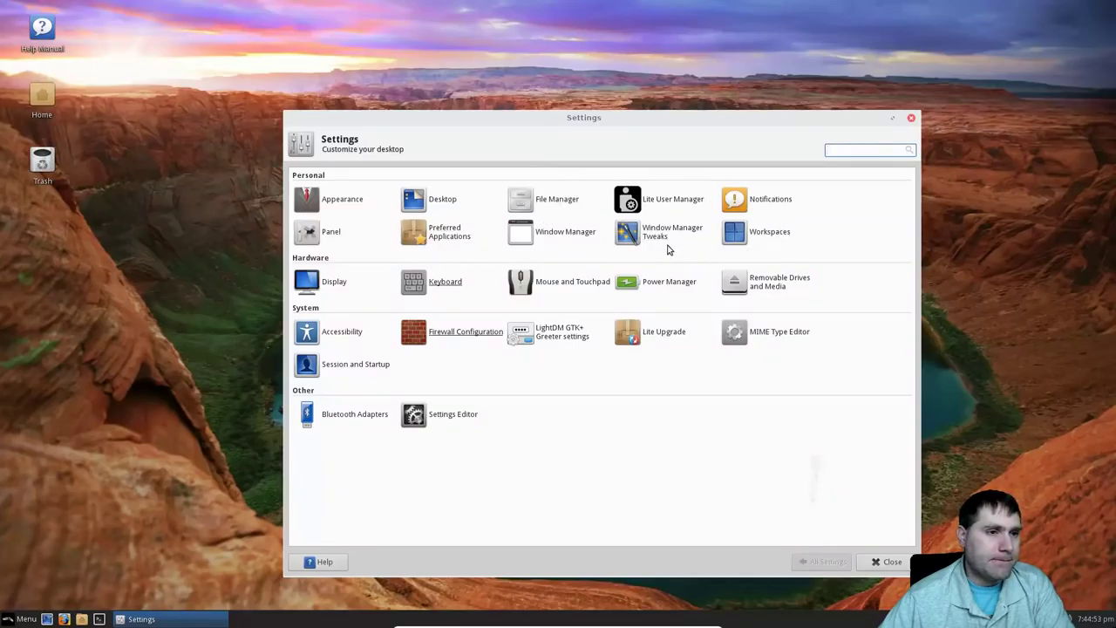
pyautogui.click(660, 240)
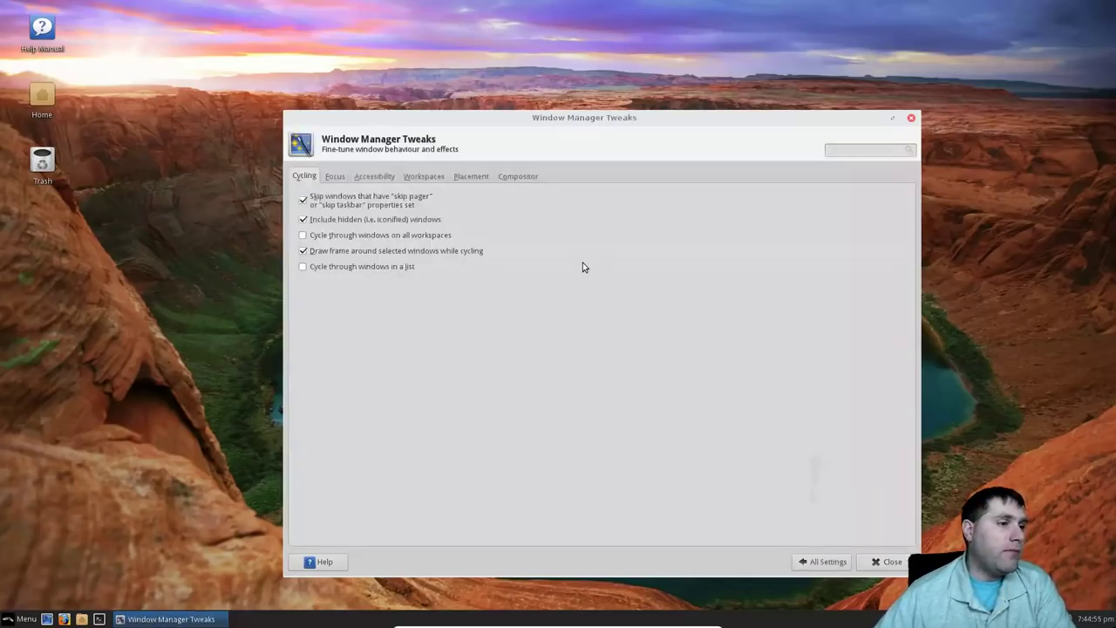
pyautogui.click(335, 177)
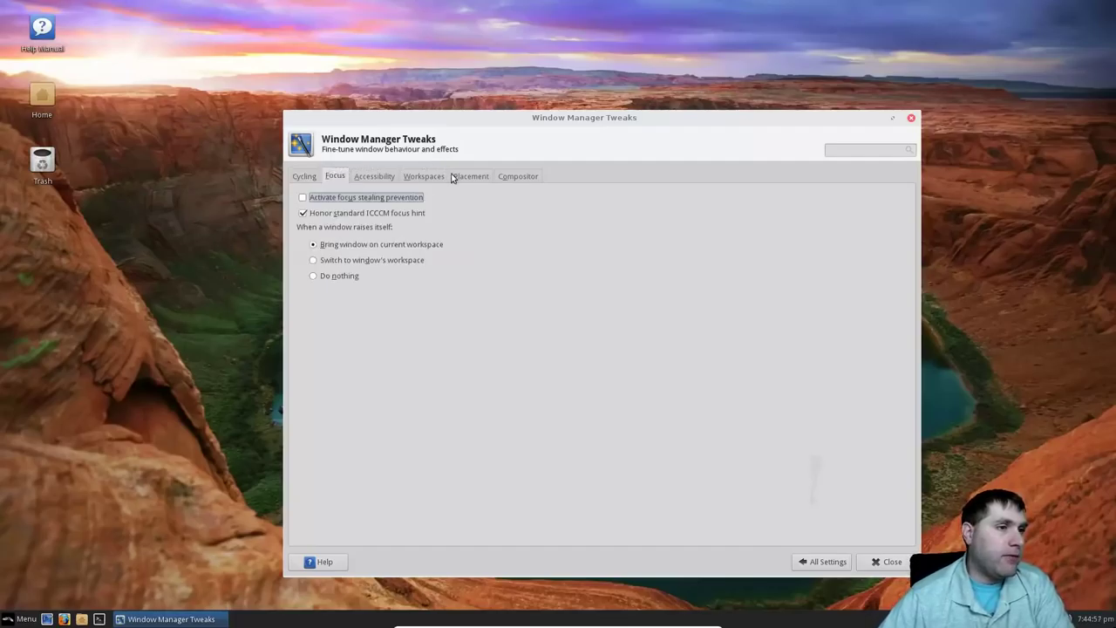
pyautogui.click(514, 177)
pyautogui.click(340, 198)
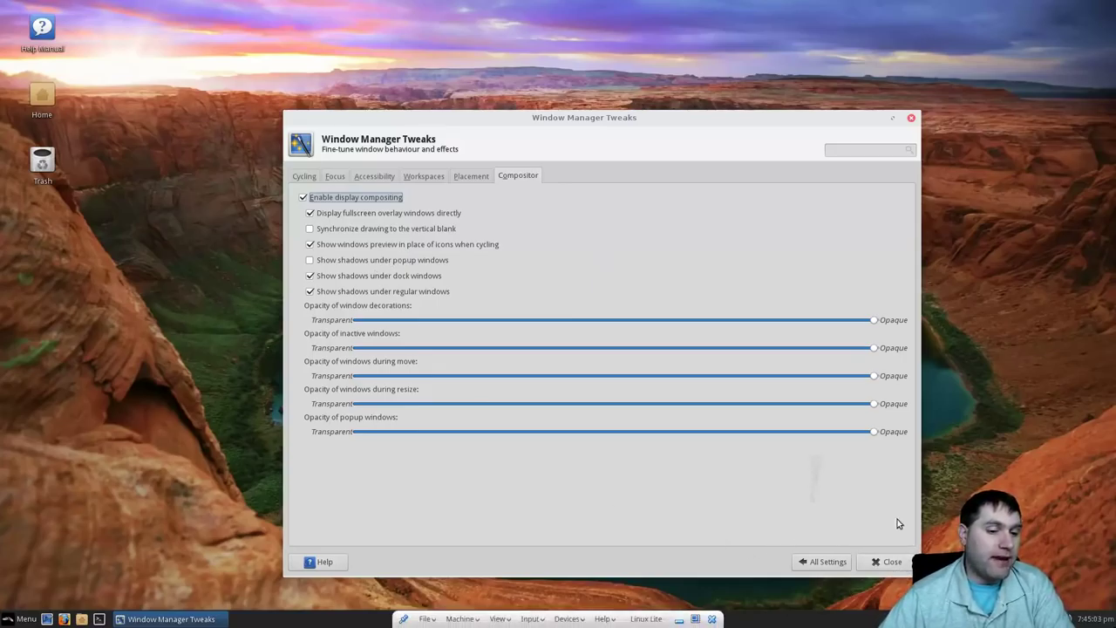
pyautogui.click(828, 564)
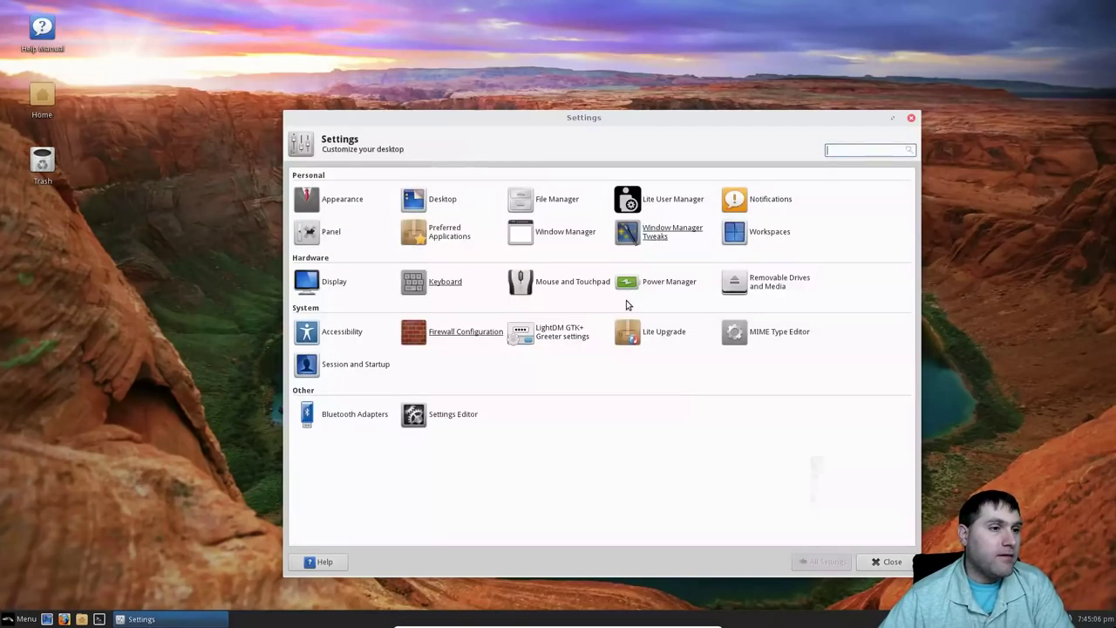
pyautogui.click(346, 232)
# Set the panel's Appearance background style to Solid color.
pyautogui.click(345, 210)
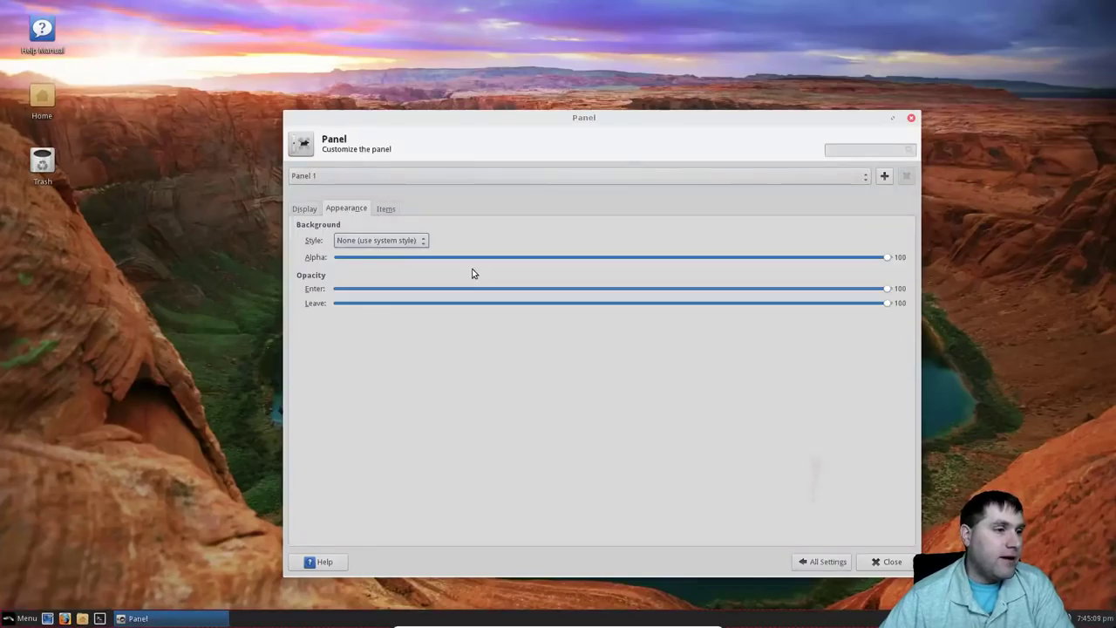
pyautogui.click(390, 243)
pyautogui.click(397, 256)
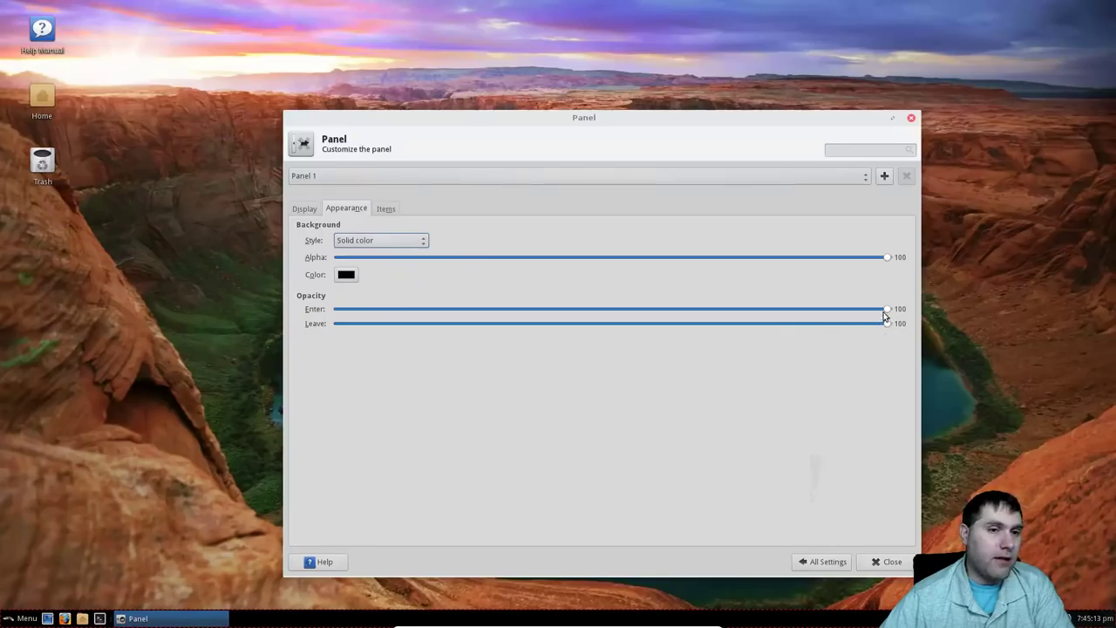
# Adjust the panel's enter and leave opacity sliders to about 81 and 76.
pyautogui.moveTo(886, 309); pyautogui.dragTo(722, 314)
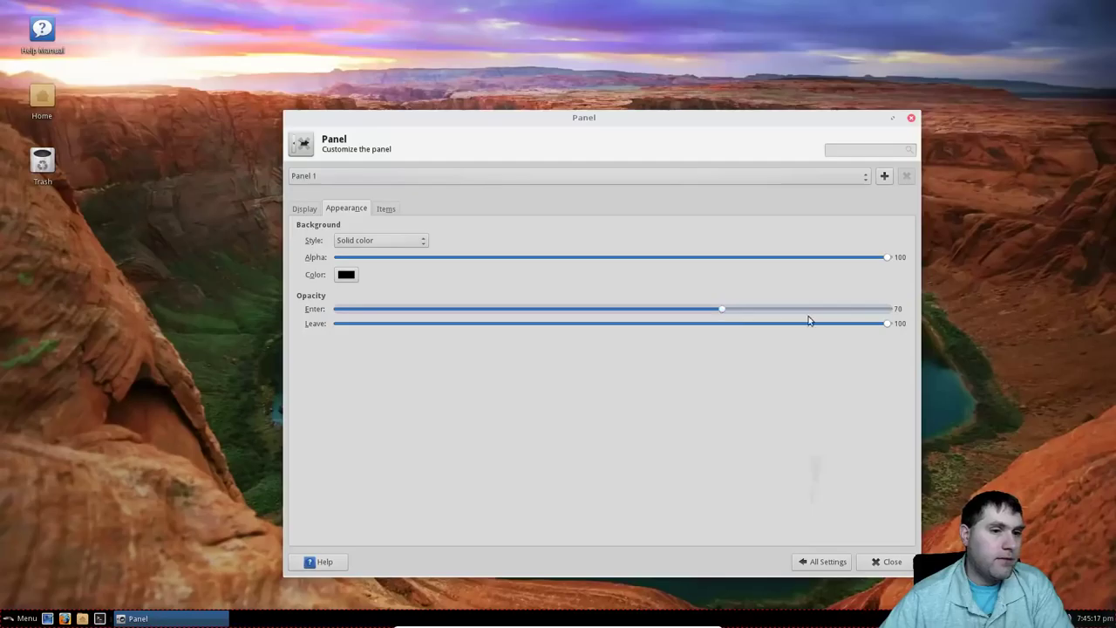
pyautogui.click(877, 323)
pyautogui.moveTo(832, 323); pyautogui.dragTo(721, 322)
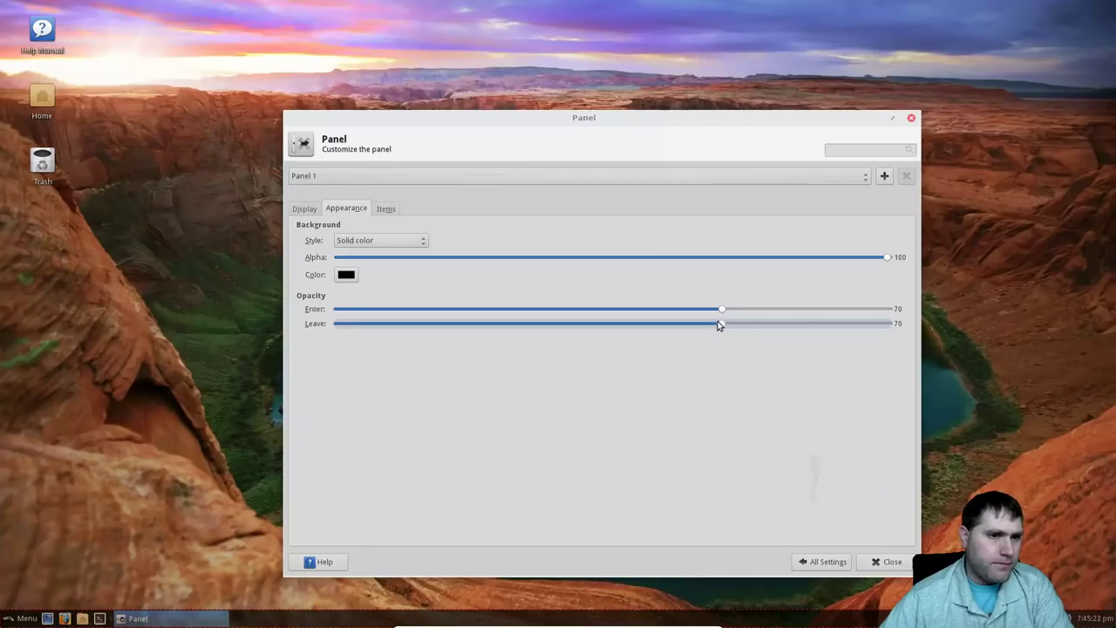
pyautogui.moveTo(722, 310); pyautogui.dragTo(542, 311)
pyautogui.moveTo(721, 329); pyautogui.dragTo(408, 325)
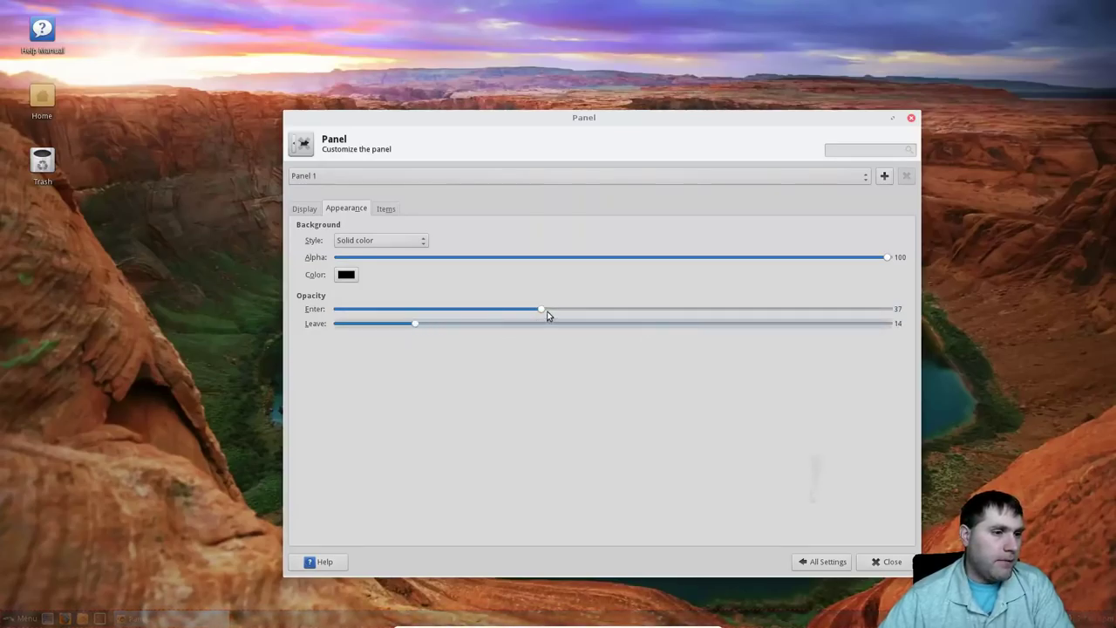
pyautogui.moveTo(548, 316); pyautogui.dragTo(837, 313)
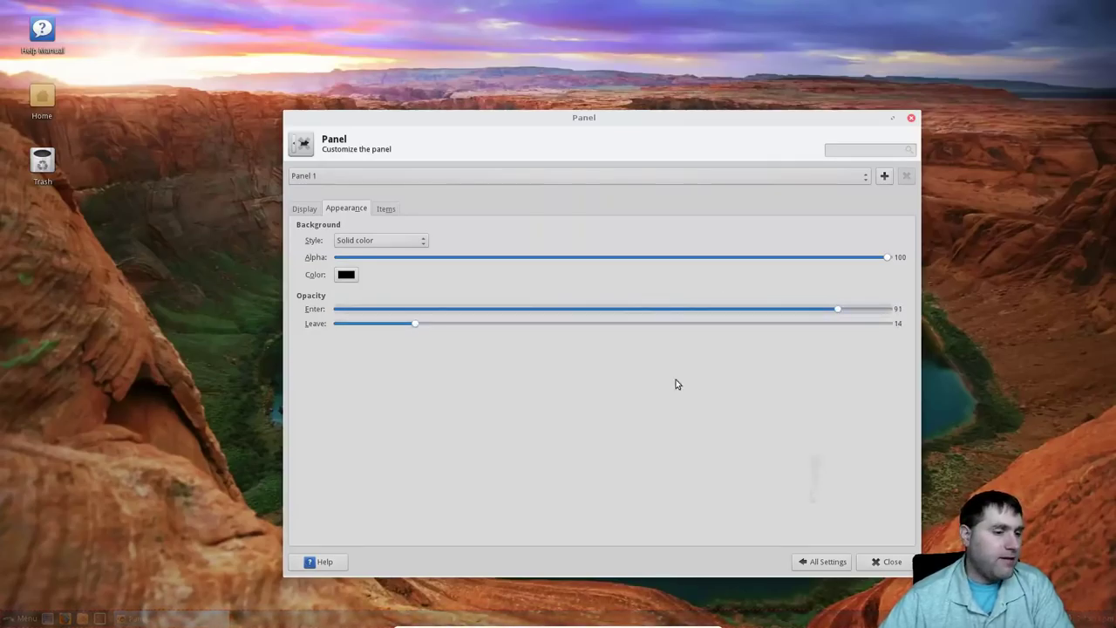
pyautogui.click(424, 329)
pyautogui.scroll(8, 424, 329)
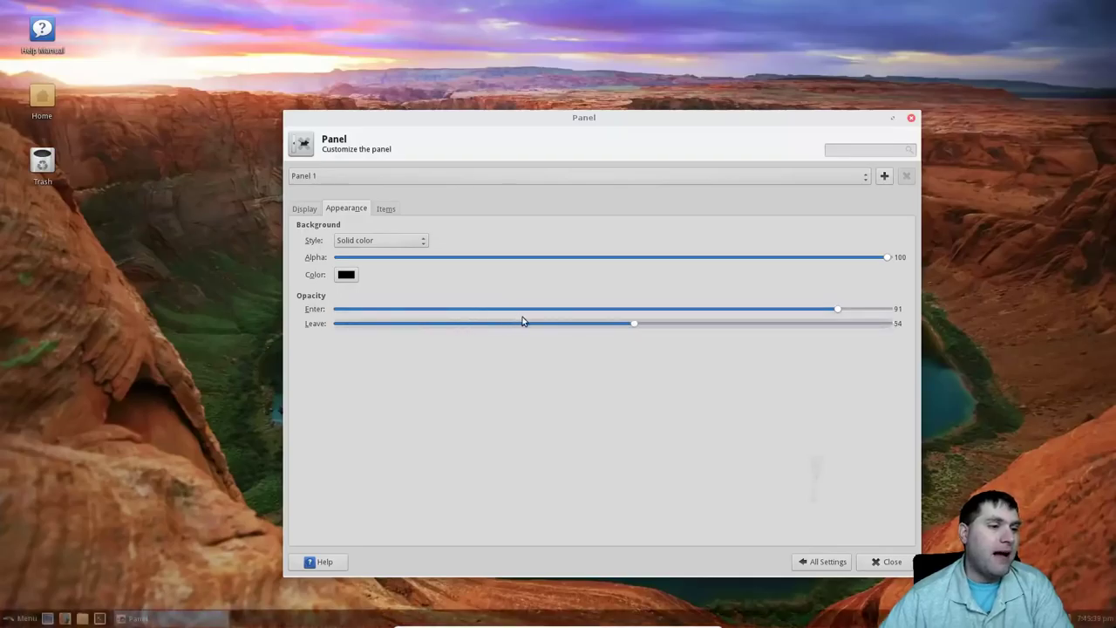
pyautogui.moveTo(887, 323); pyautogui.dragTo(762, 329)
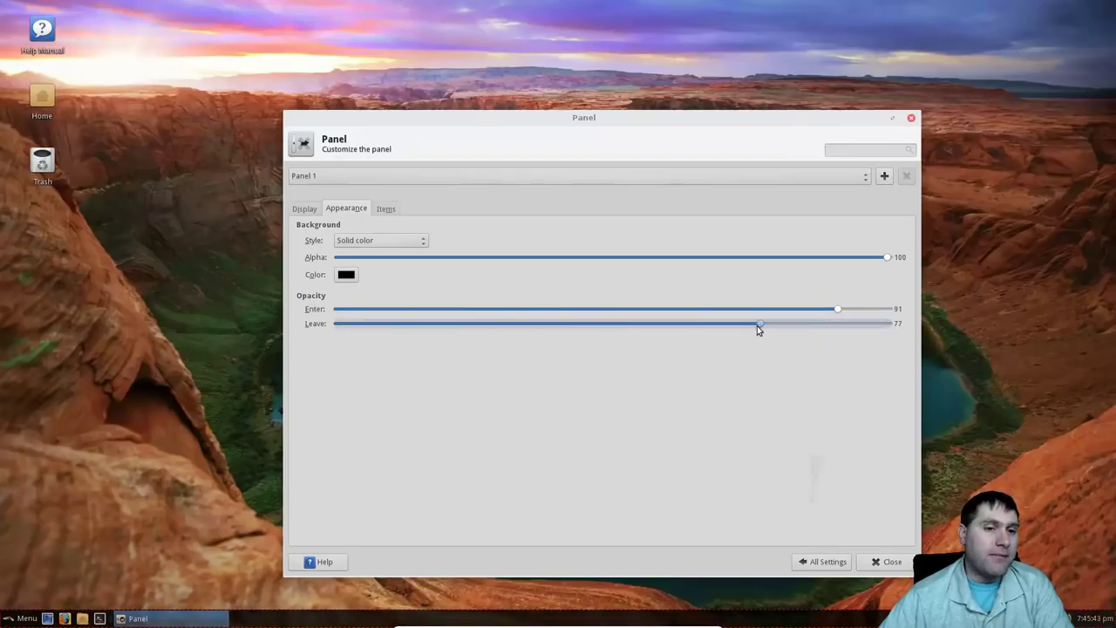
pyautogui.moveTo(837, 309); pyautogui.dragTo(785, 319)
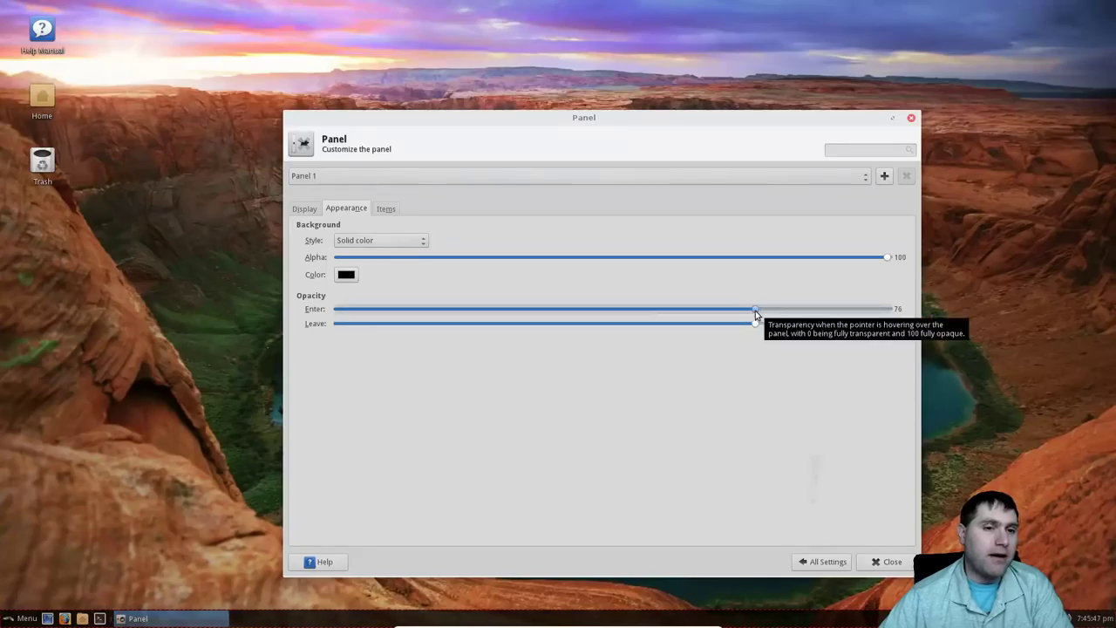
pyautogui.moveTo(759, 316); pyautogui.dragTo(755, 314)
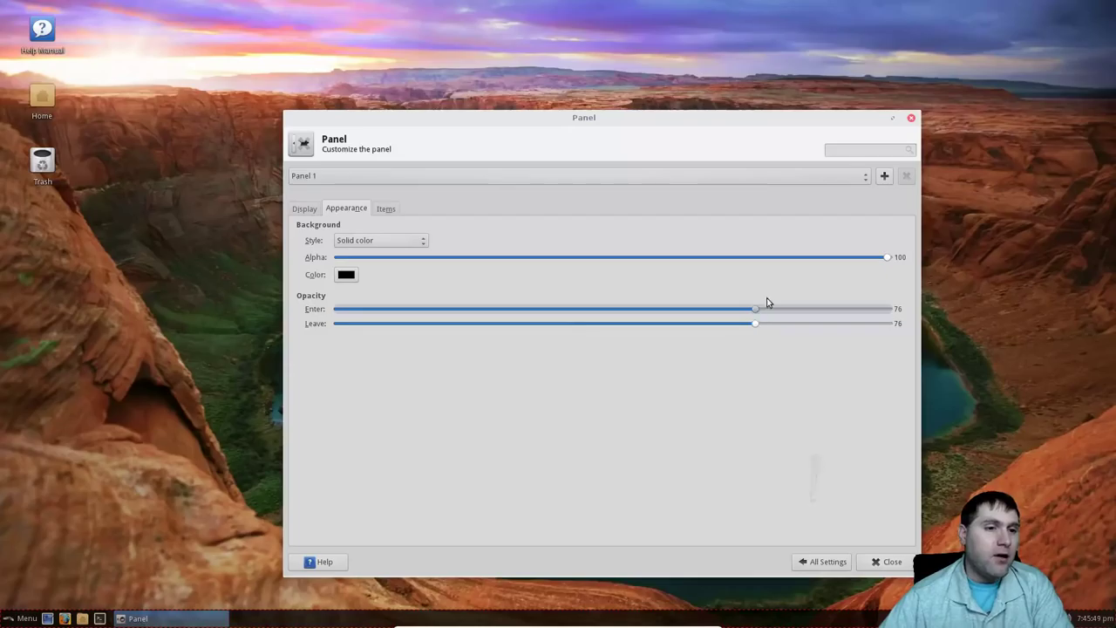
pyautogui.moveTo(755, 314); pyautogui.dragTo(783, 310)
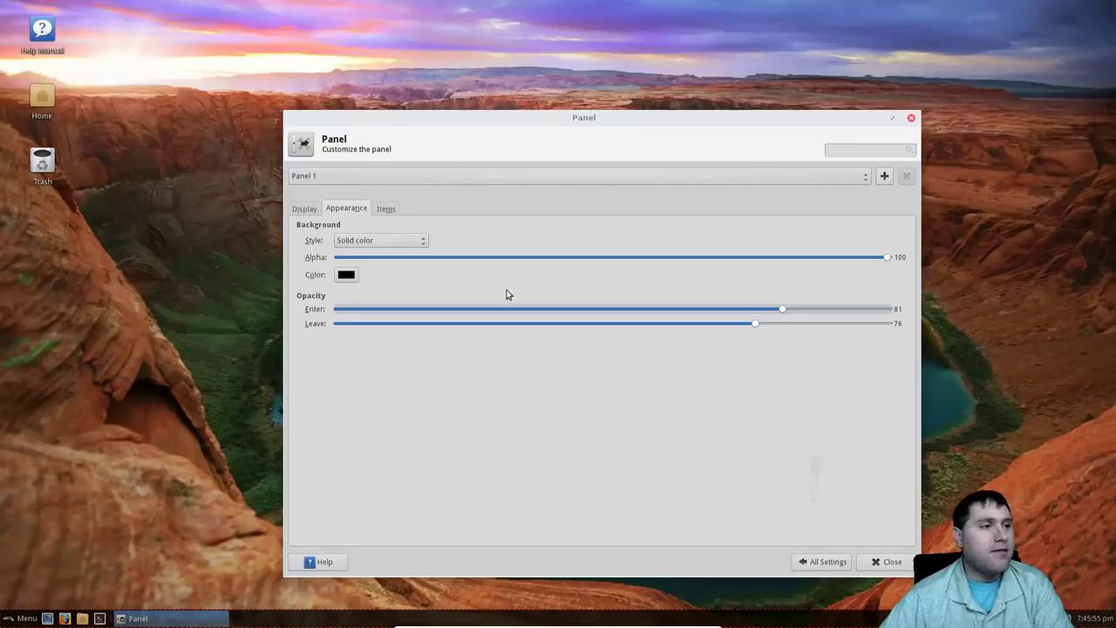
pyautogui.click(824, 564)
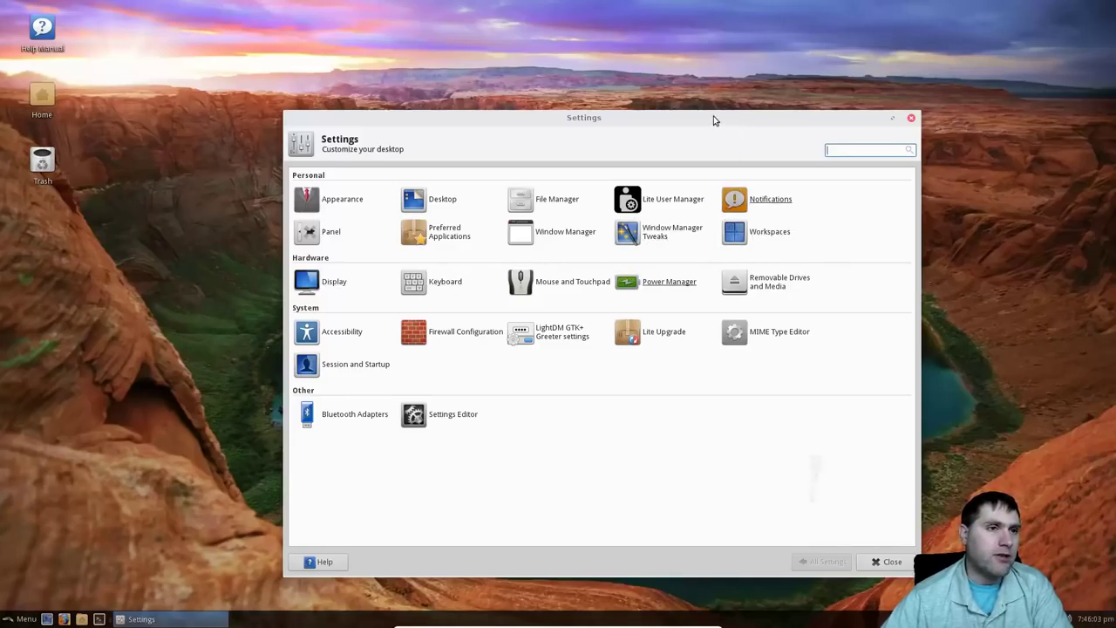
pyautogui.moveTo(715, 117); pyautogui.dragTo(673, 104)
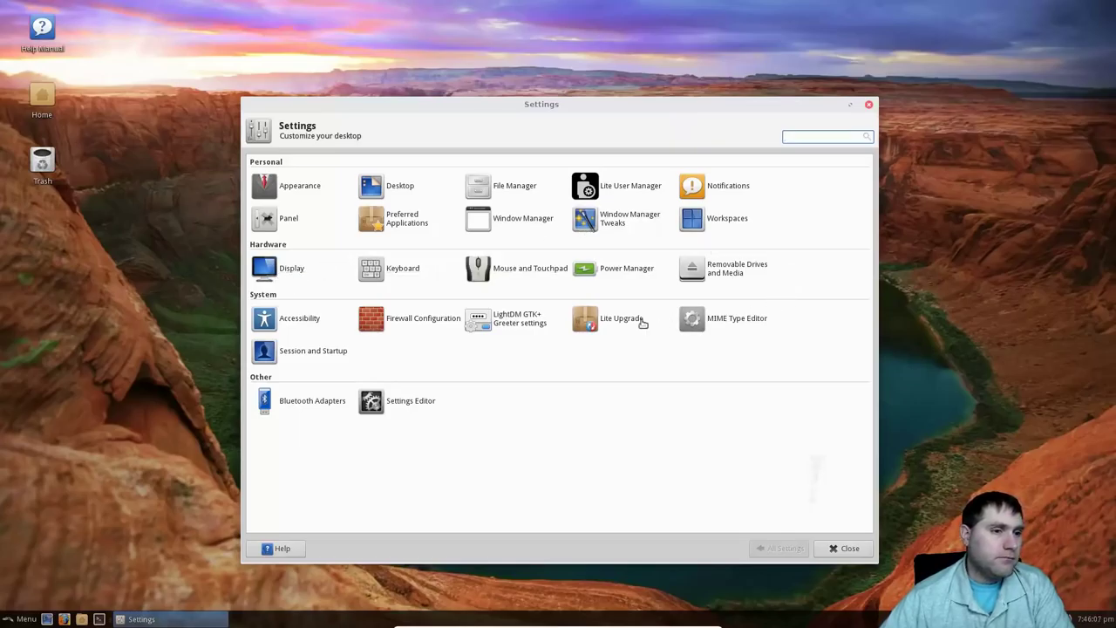
pyautogui.click(426, 319)
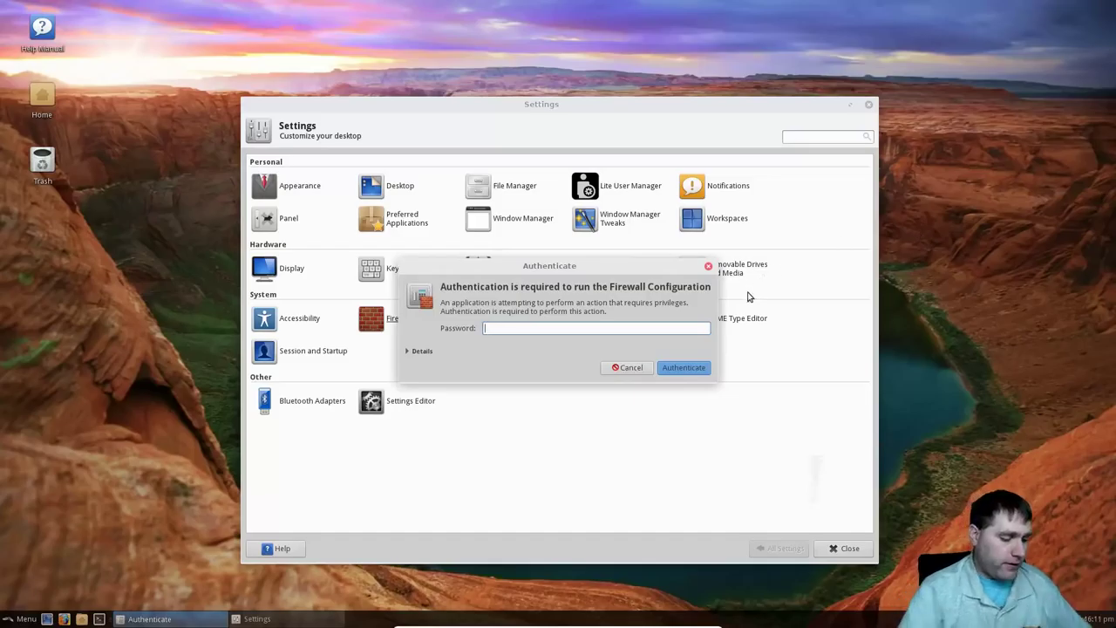
pyautogui.press('Return')
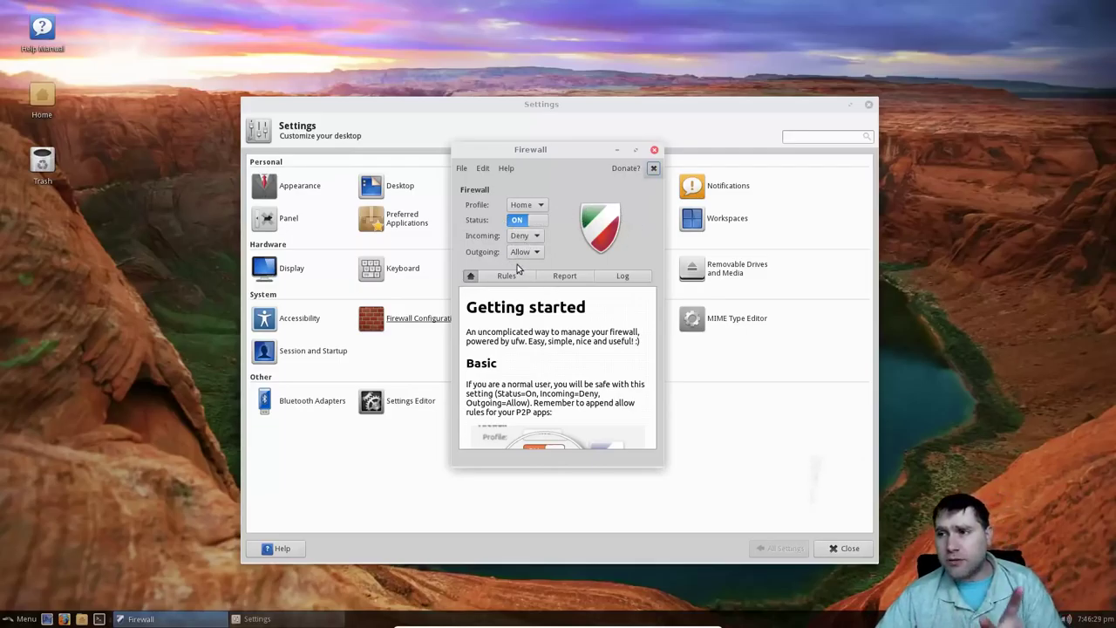
pyautogui.click(654, 152)
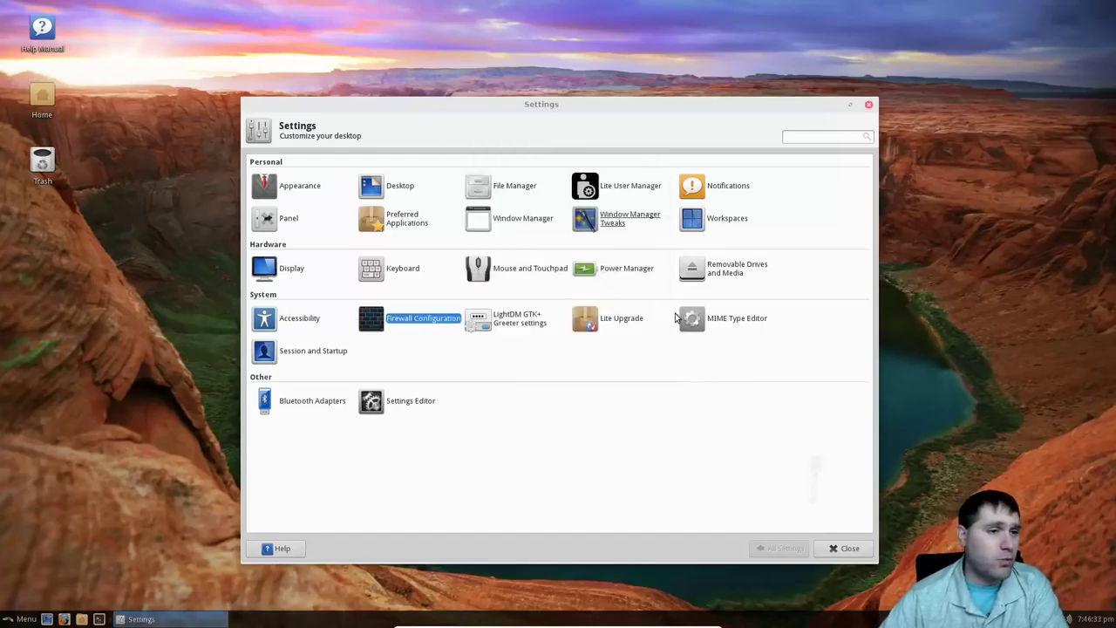
pyautogui.click(410, 402)
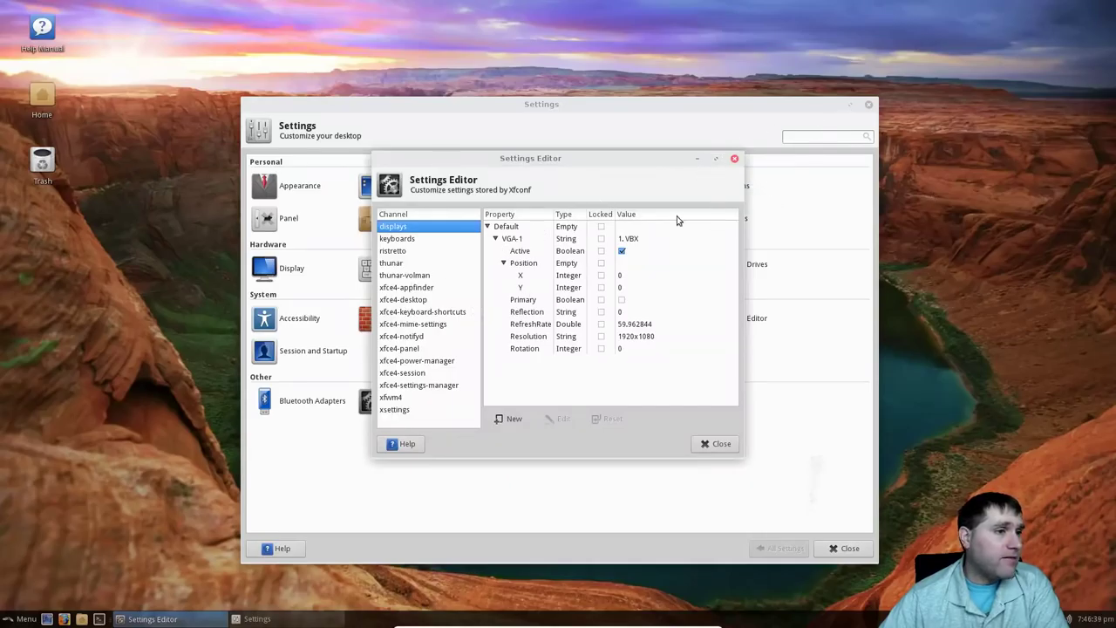
pyautogui.click(404, 241)
pyautogui.click(406, 263)
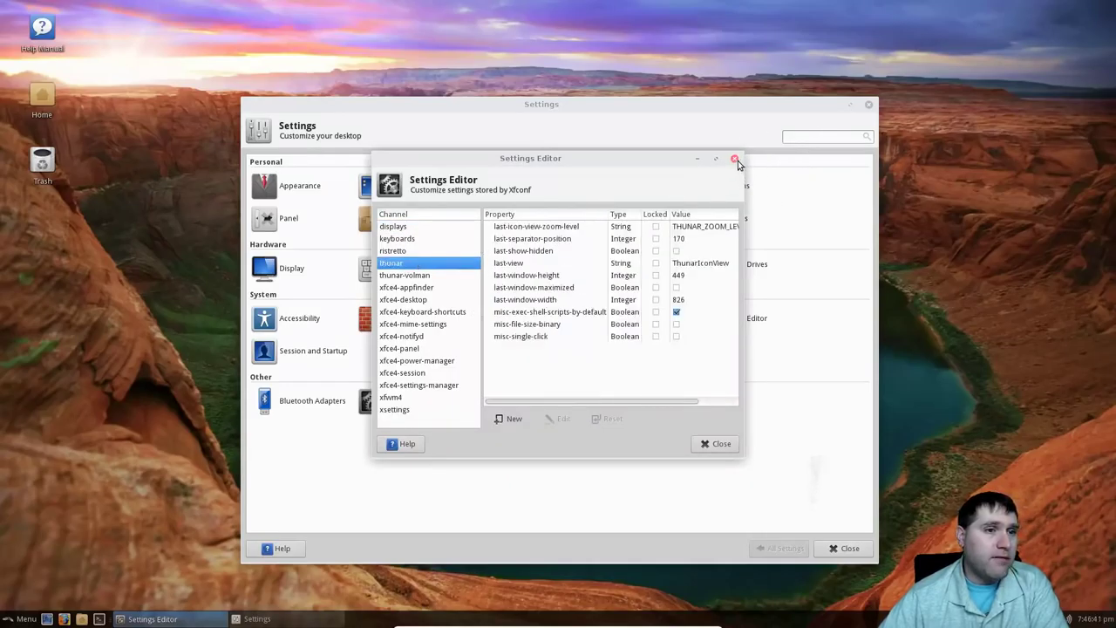
pyautogui.click(735, 161)
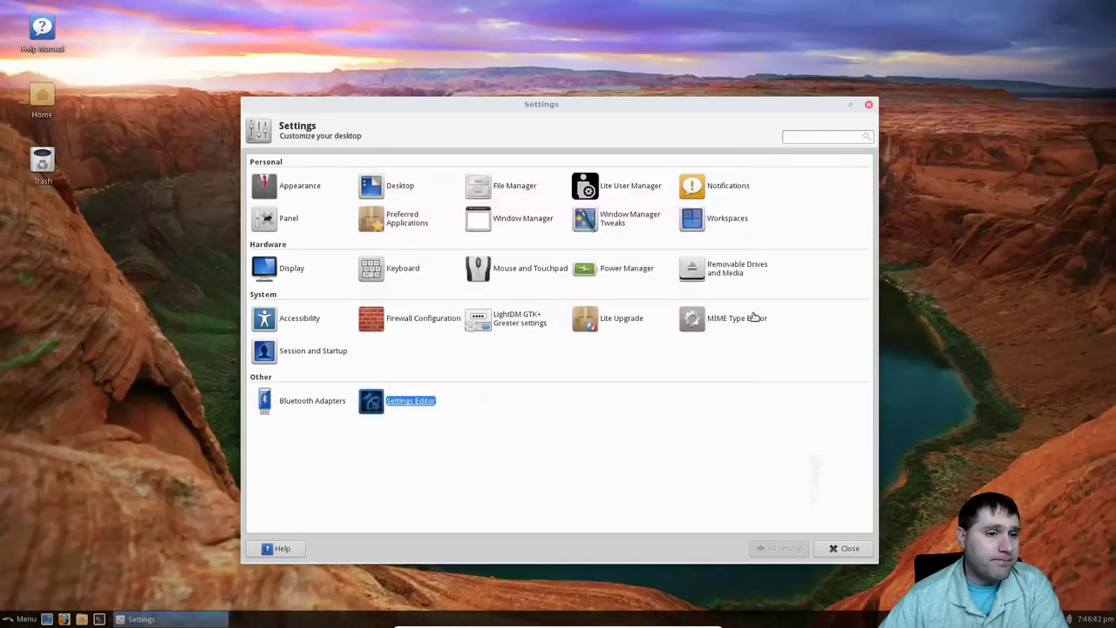
pyautogui.click(621, 319)
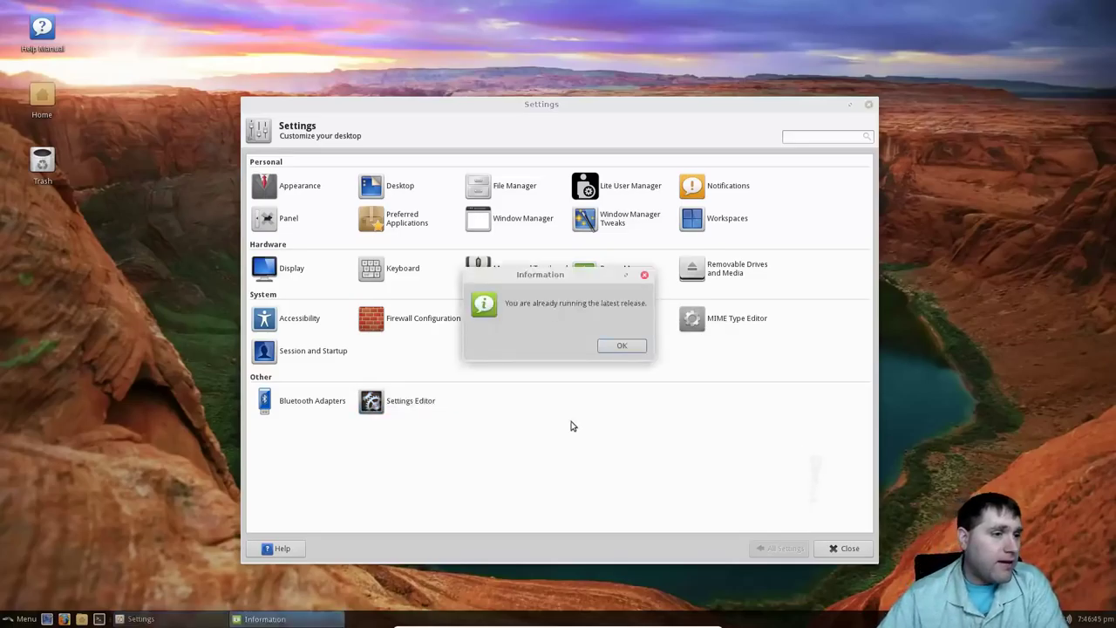
pyautogui.click(621, 346)
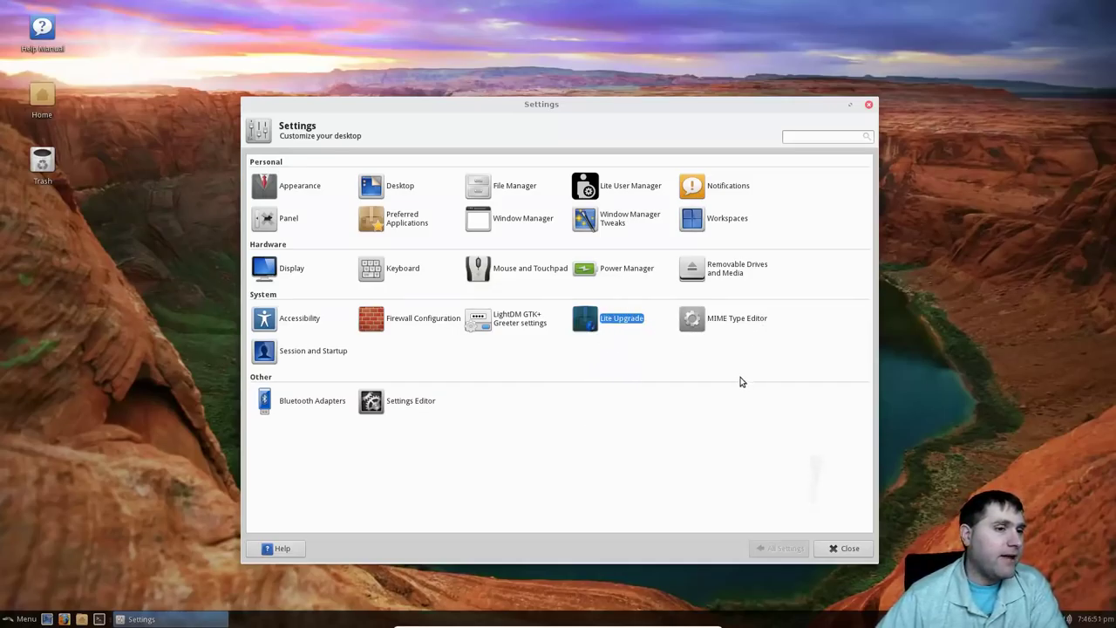
# Close the Settings window to reveal the Horseshoe Bend canyon desktop and bottom panel.
pyautogui.click(868, 106)
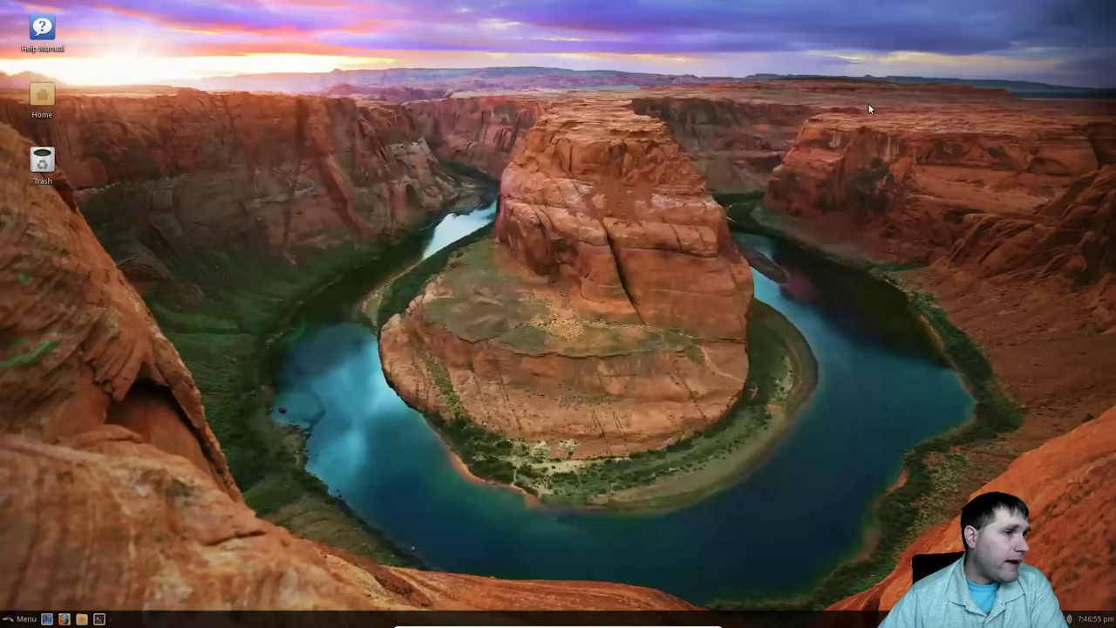